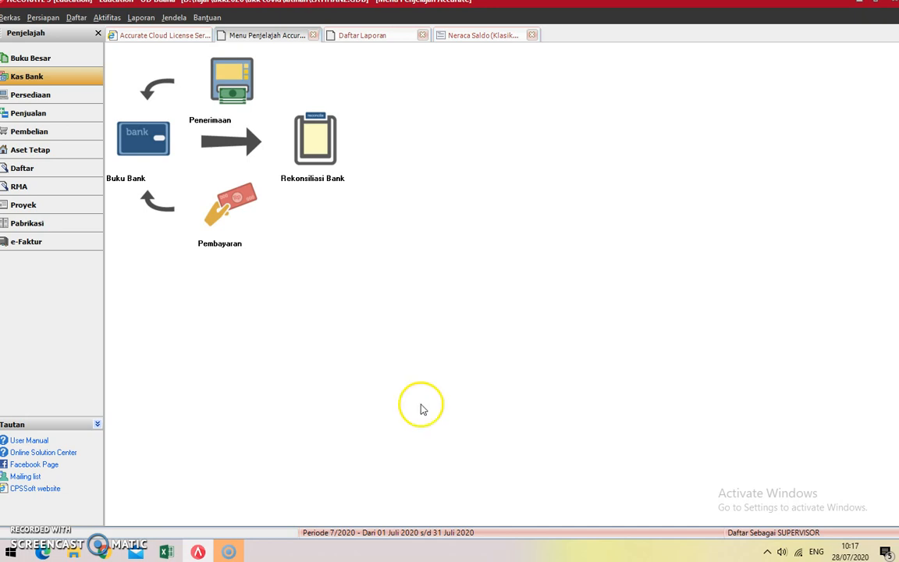
Step: Switch to Accurate and bring up the Neraca Saldo (Klasik) trial balance report
click(202, 551)
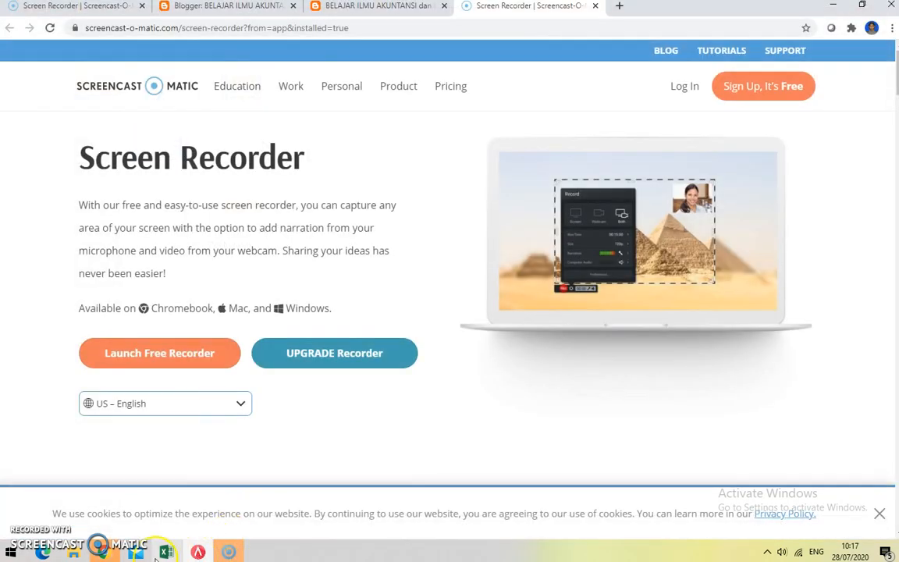
click(197, 551)
click(166, 551)
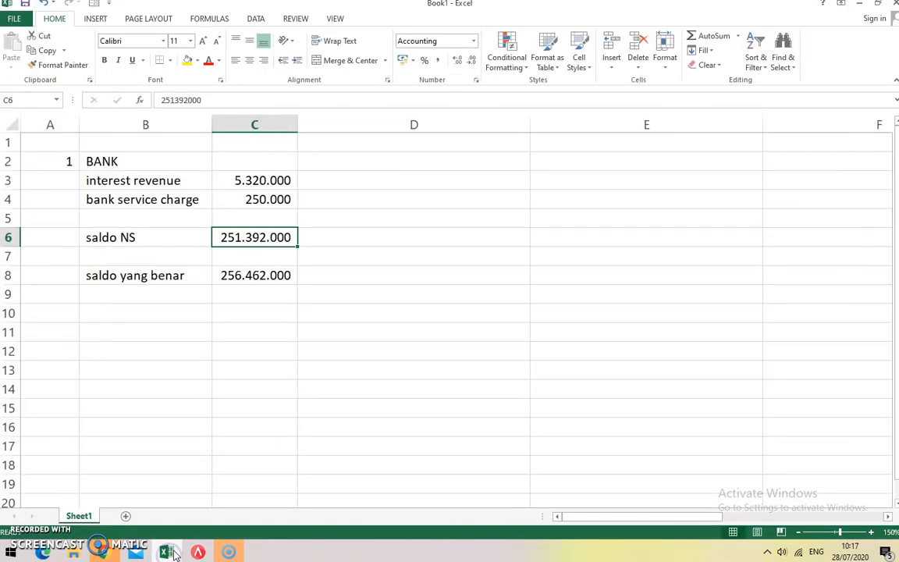
click(197, 551)
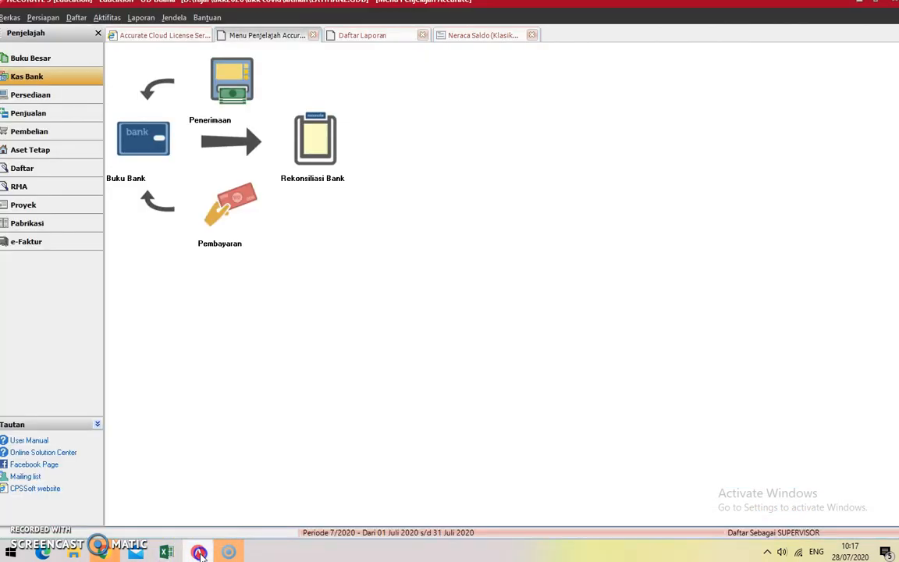
click(484, 36)
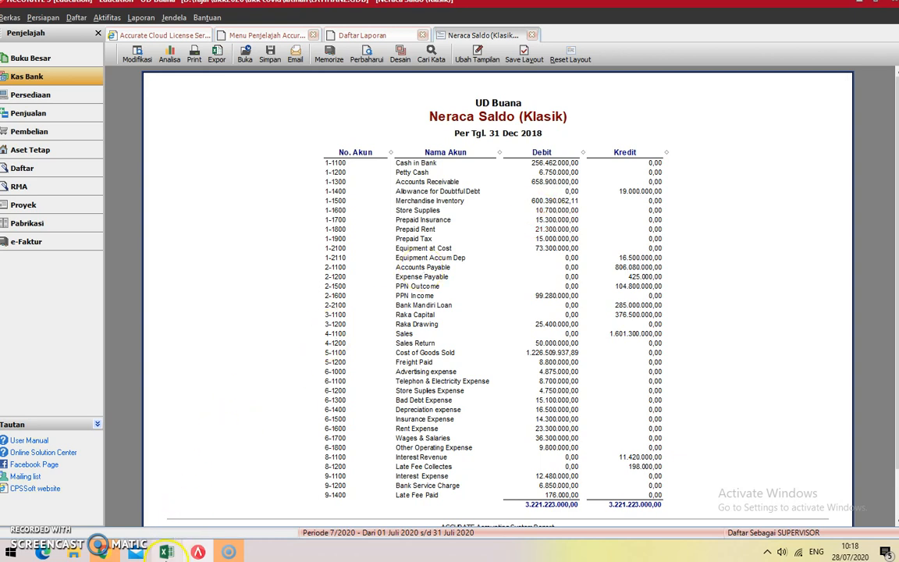
Step: Switch to the Excel workbook and enter 2.1 in A10 with the heading PERLENGKAPAN in B10
click(167, 552)
click(60, 311)
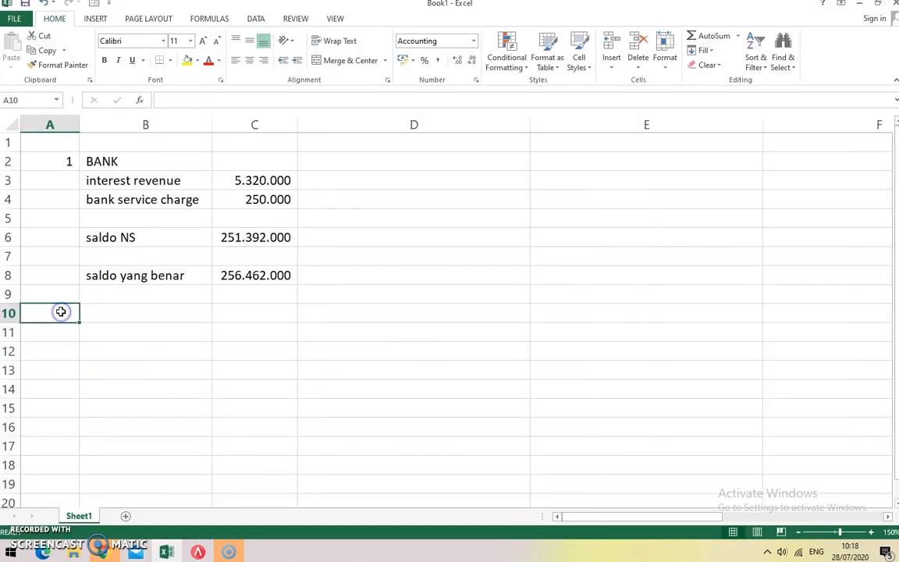
text(2.)
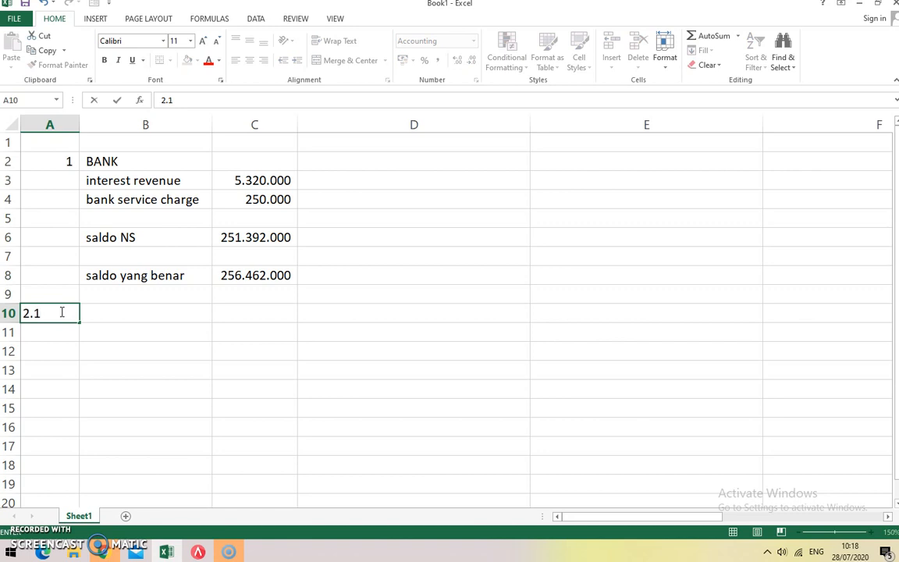
text(1)
key(Tab)
text(PE)
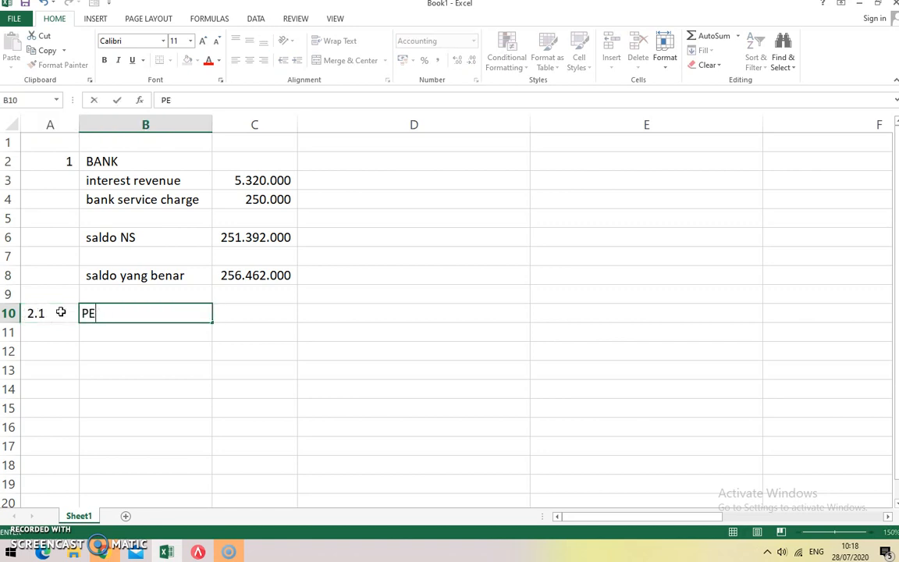
text(ERLENGKAPAN)
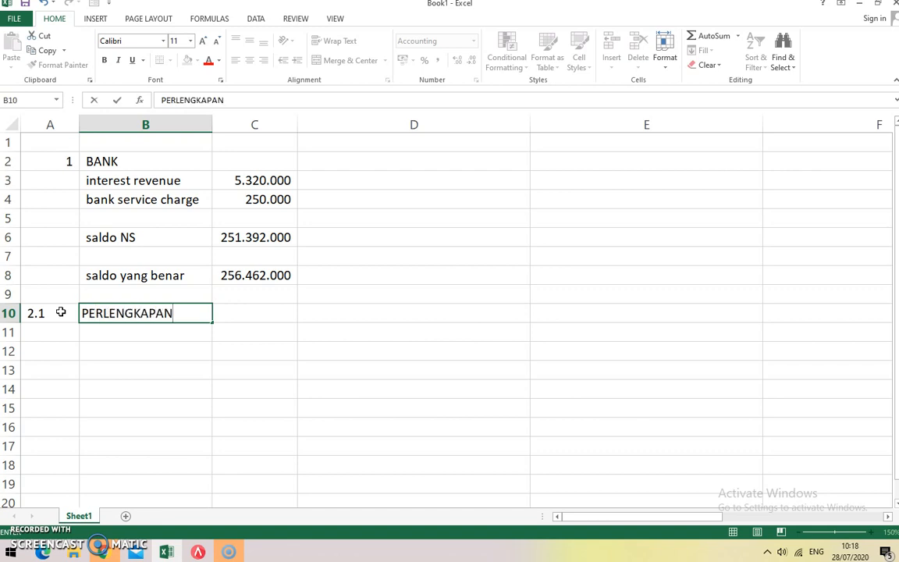
key(Return)
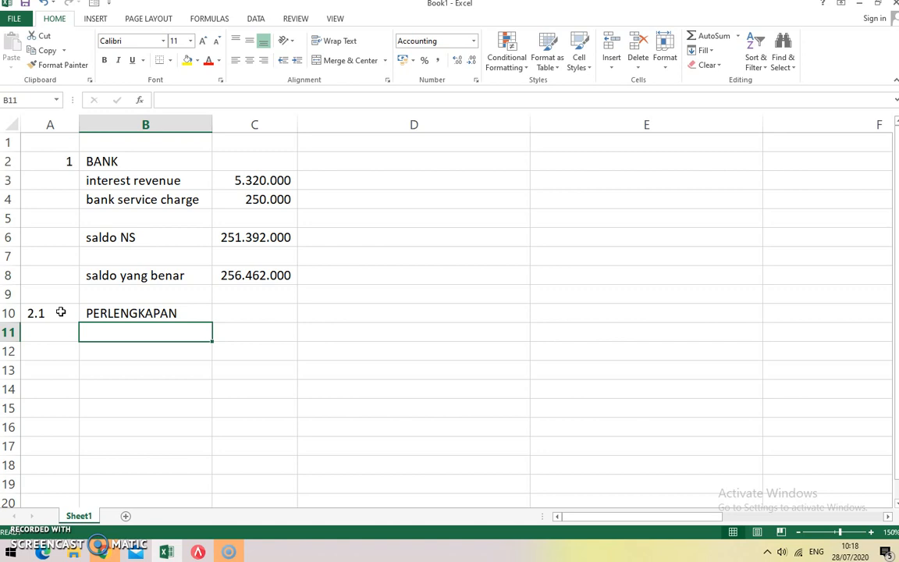
Step: Label B11 NS, look up the Store Supplies balance in Accurate's trial balance, and enter 10.700.000 in C11
text(NS)
key(Tab)
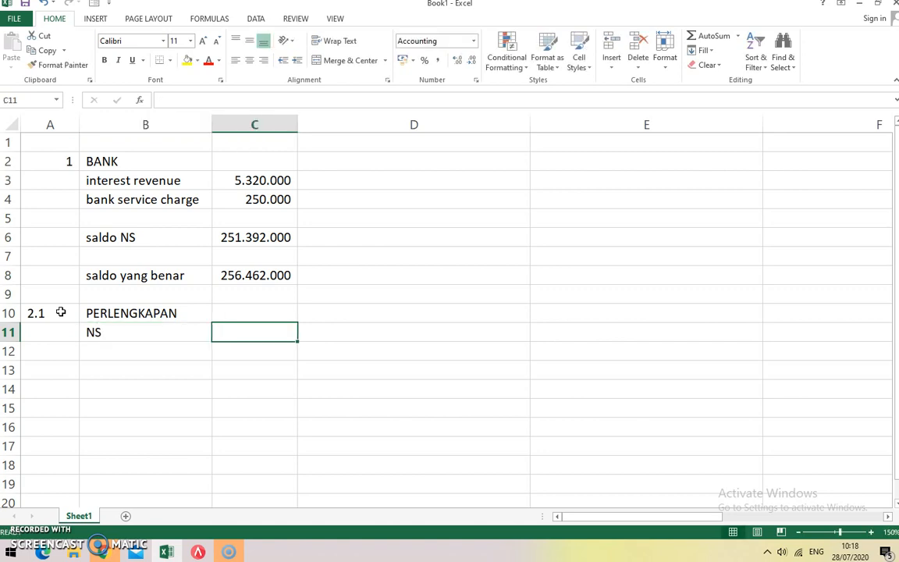
click(204, 552)
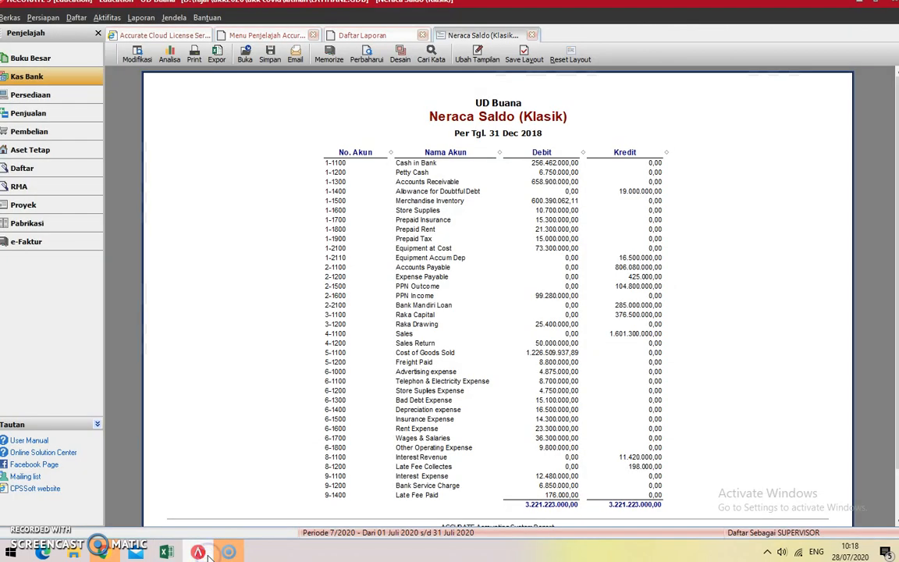
click(204, 553)
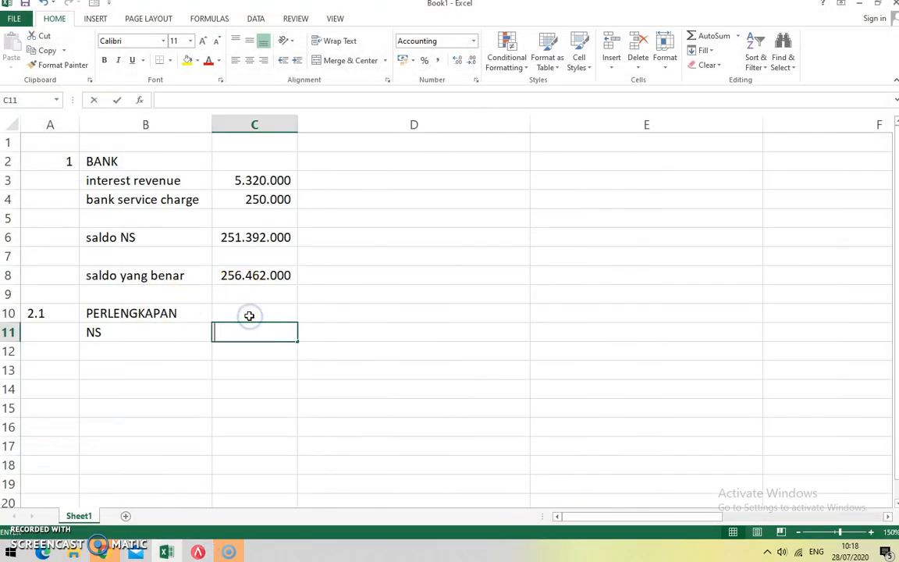
double_click(250, 335)
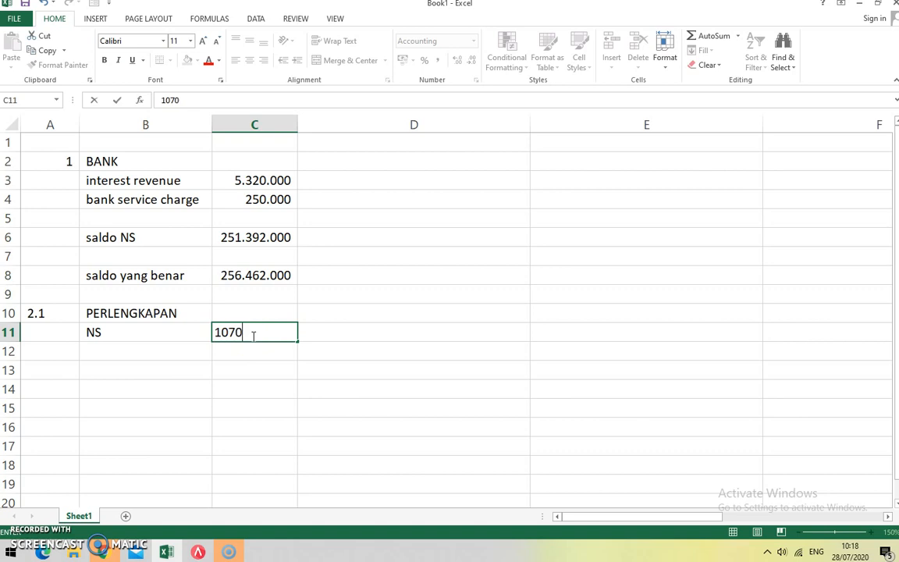
key(Return)
key(Left)
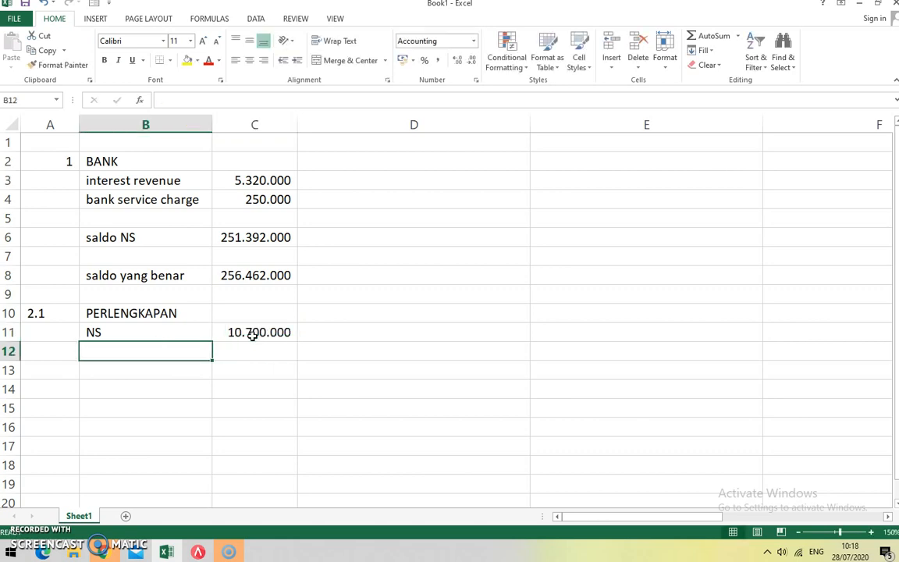
Step: Add the label sisa in B12 and enter 4.850.000 in C12
text(si)
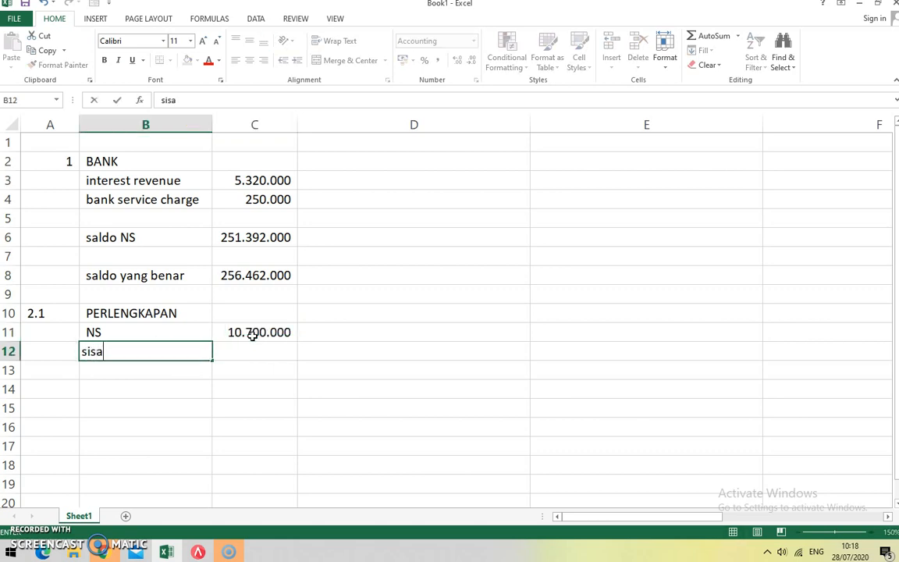
text(sa)
key(Tab)
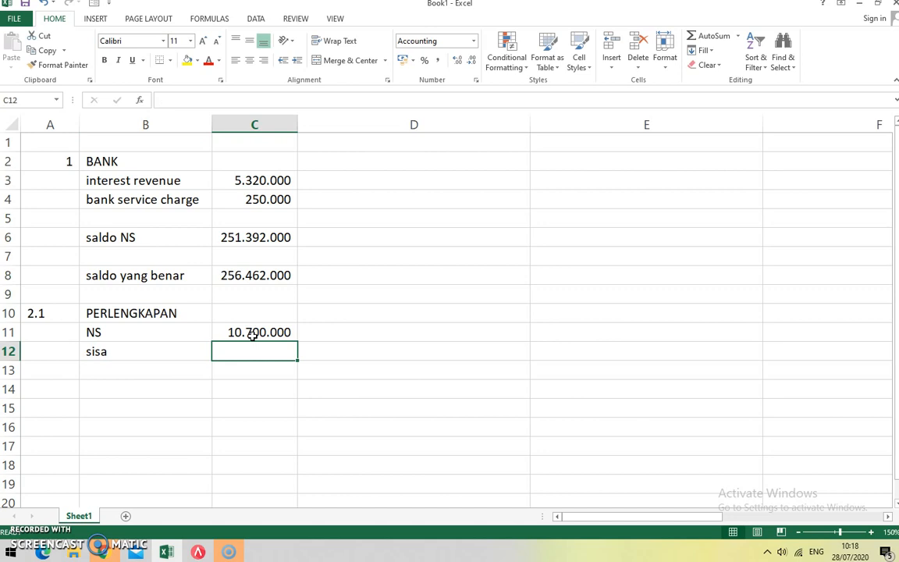
text(4.)
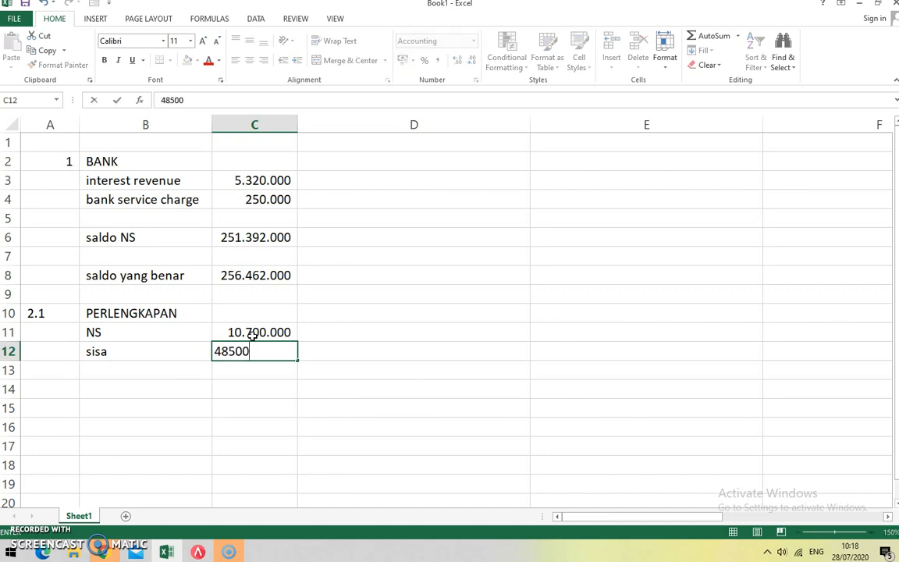
text(850.000)
key(Return)
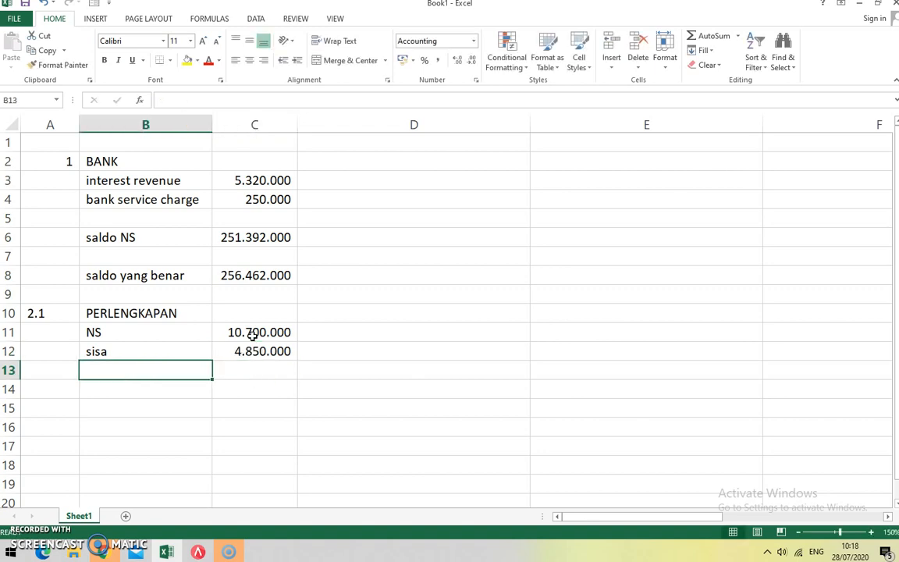
Step: Label B13 terpakai, calculate it in C13 with =C11-C12, and colour the result red
text(terpakai)
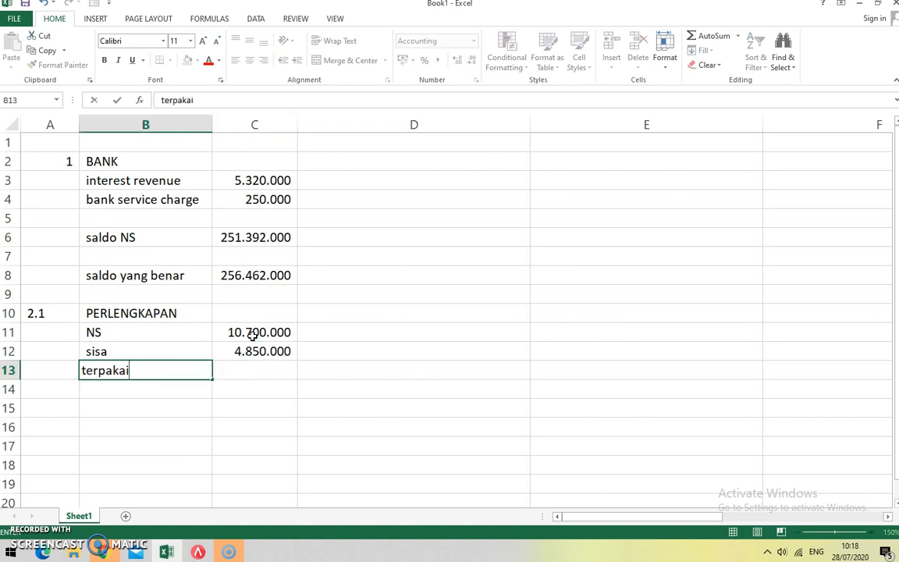
key(Tab)
text(=)
click(254, 333)
text(-)
click(278, 350)
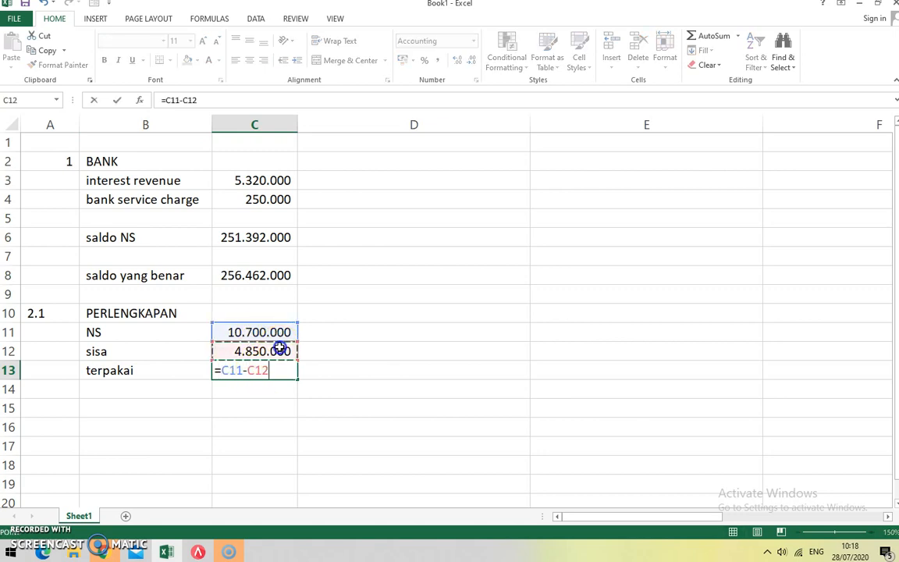
key(Return)
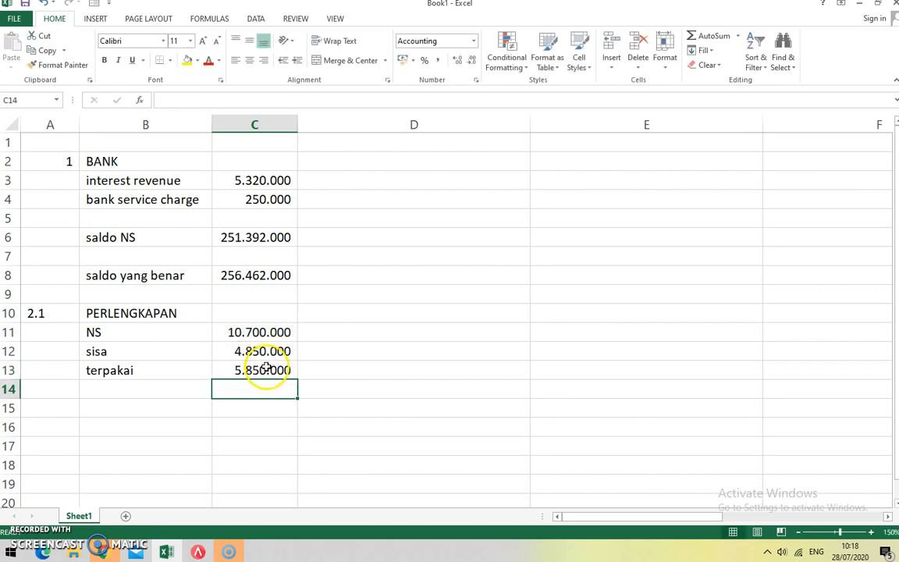
click(263, 371)
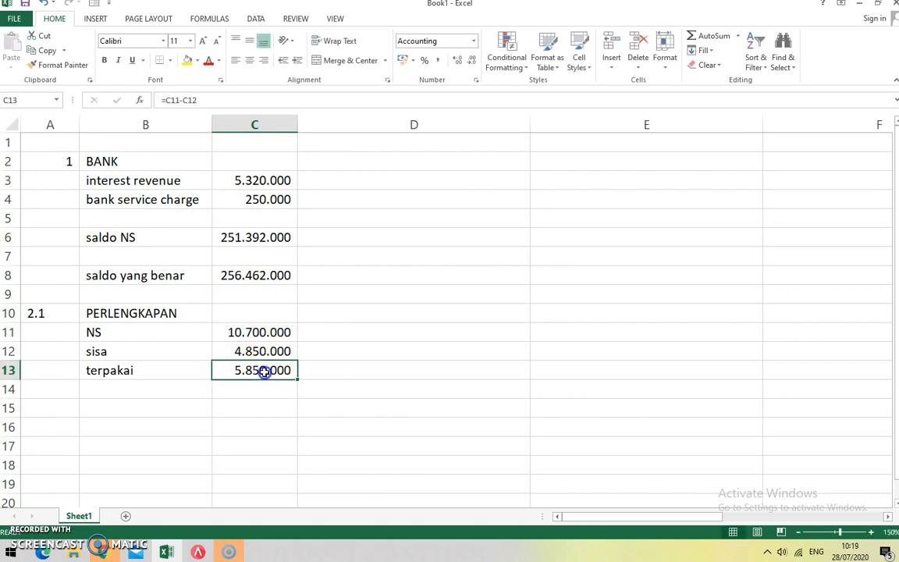
click(209, 59)
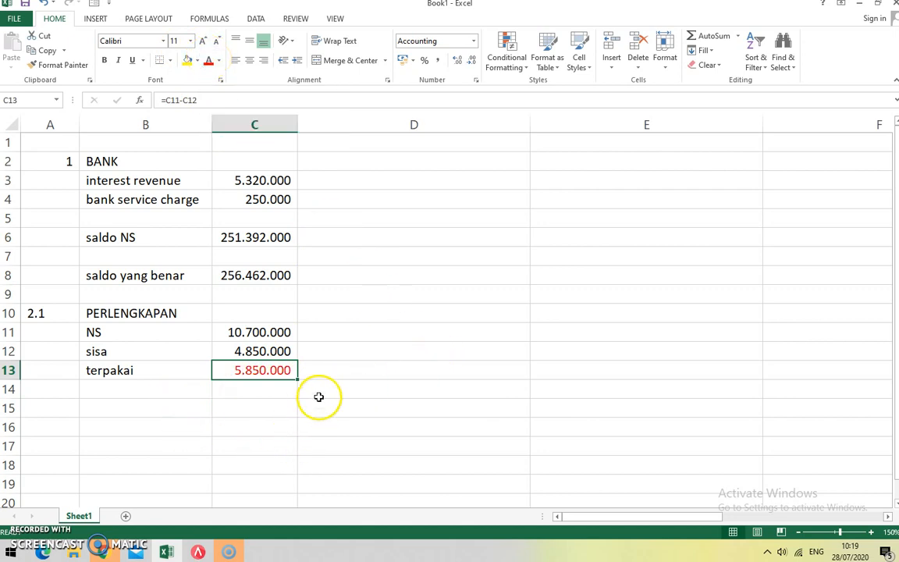
Step: Enter the adjusting entry accounts beside the calculation: beban perlengkapan in D12 and an indented perlengkapan in D13
click(370, 354)
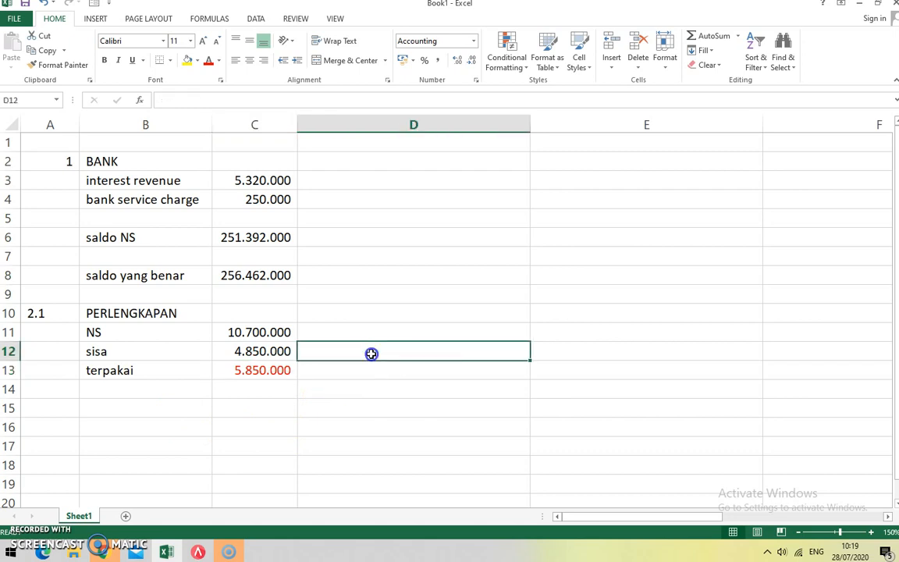
text(be)
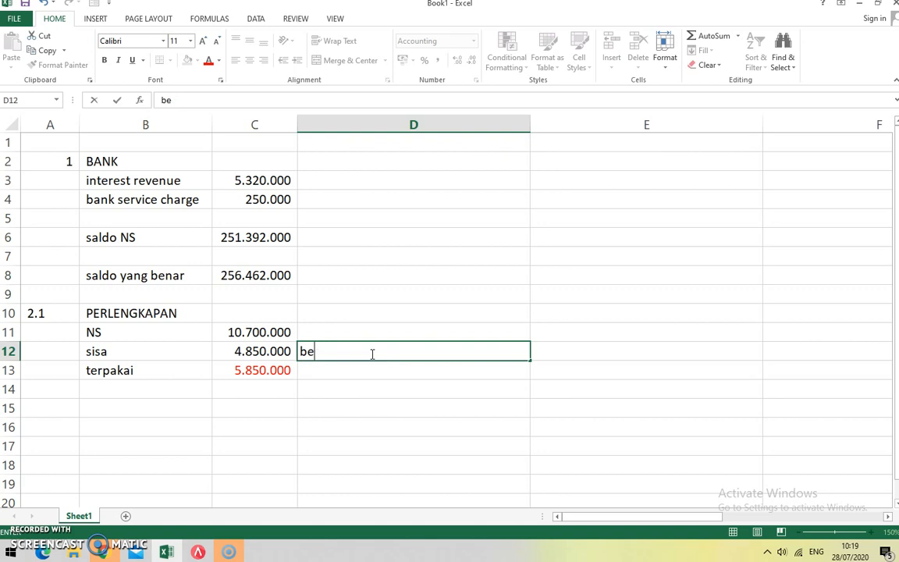
text(ban perlengkapan)
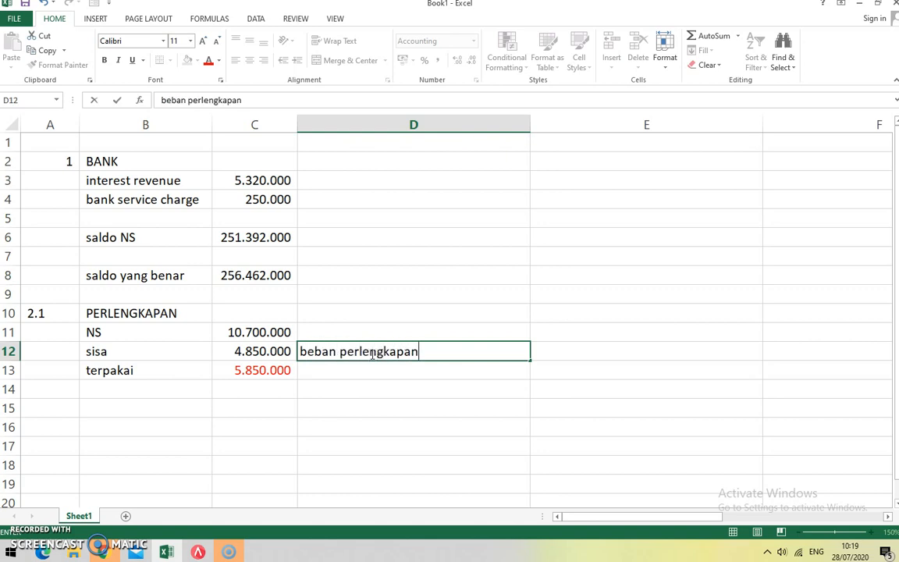
key(Return)
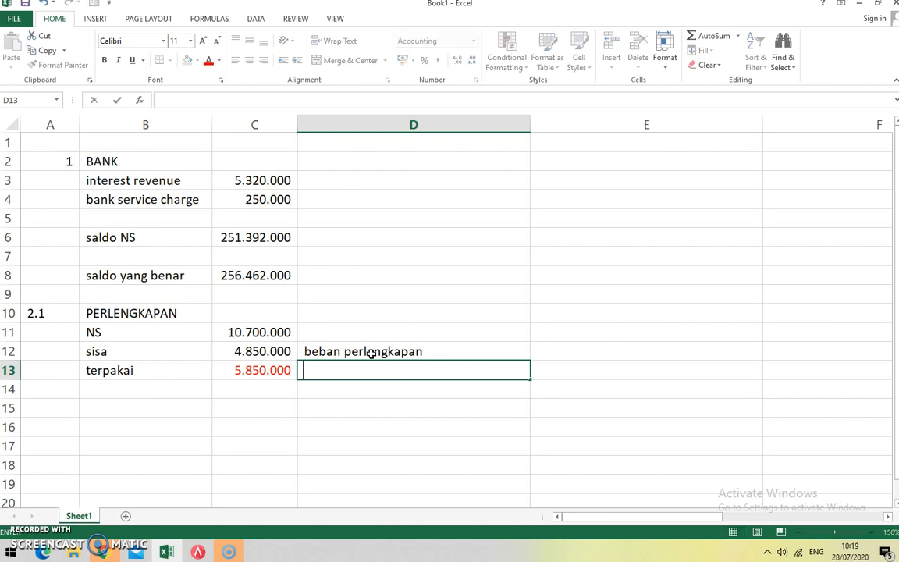
text(perlengkapan)
key(Return)
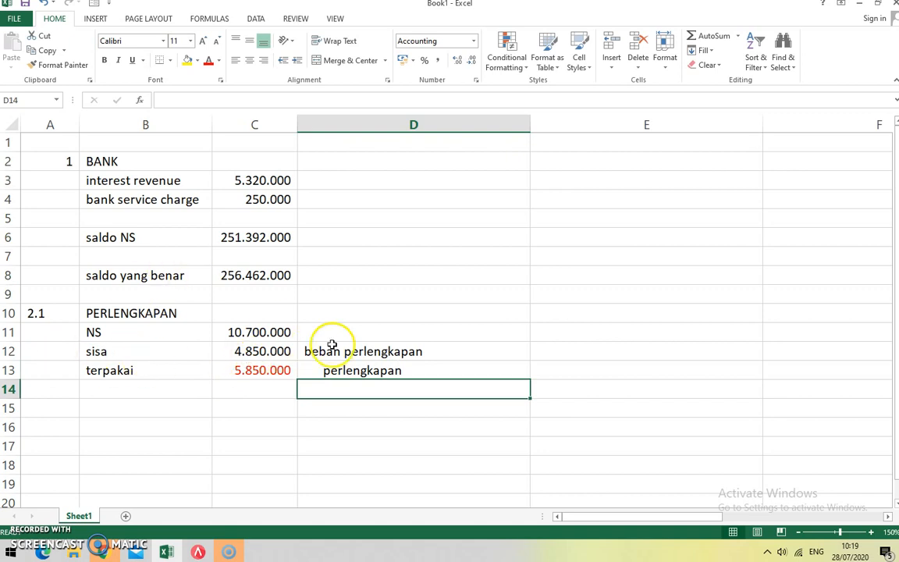
Step: Append (d) to beban perlengkapan in D12 and (k) to perlengkapan in D13
click(374, 353)
click(275, 99)
text(()
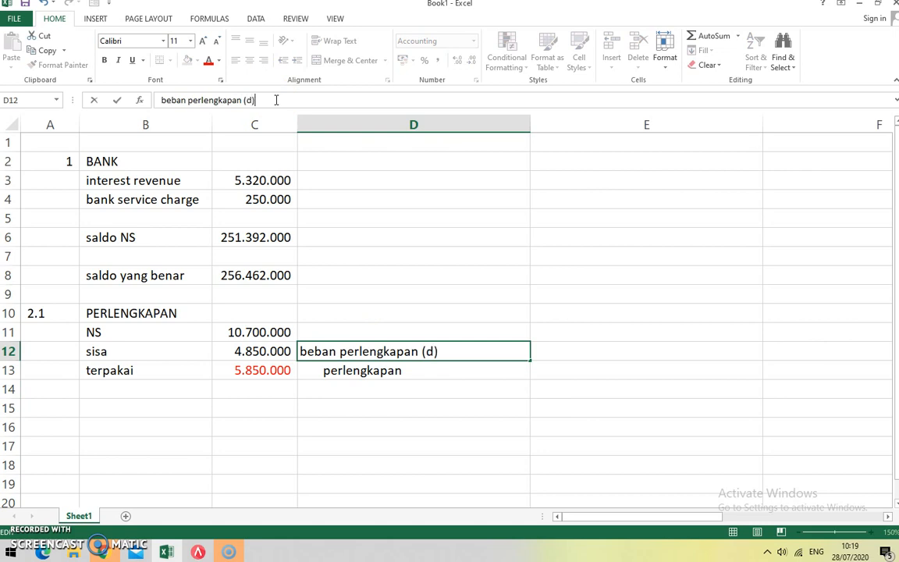
text(d))
key(Return)
click(276, 100)
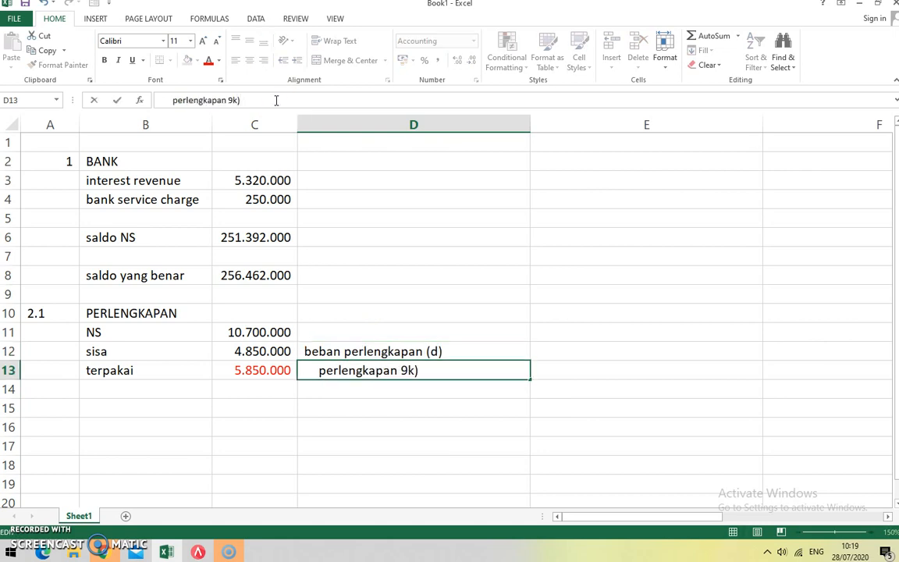
key(BackSpace)
key(BackSpace)
key(Return)
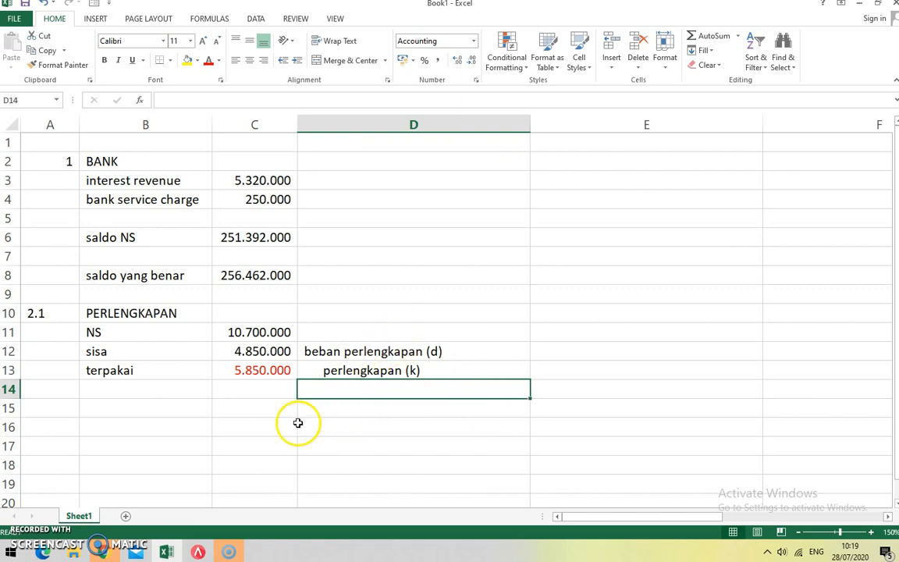
Step: Enter the number of the next adjustment item in A17, correcting the mistyped 21
click(44, 445)
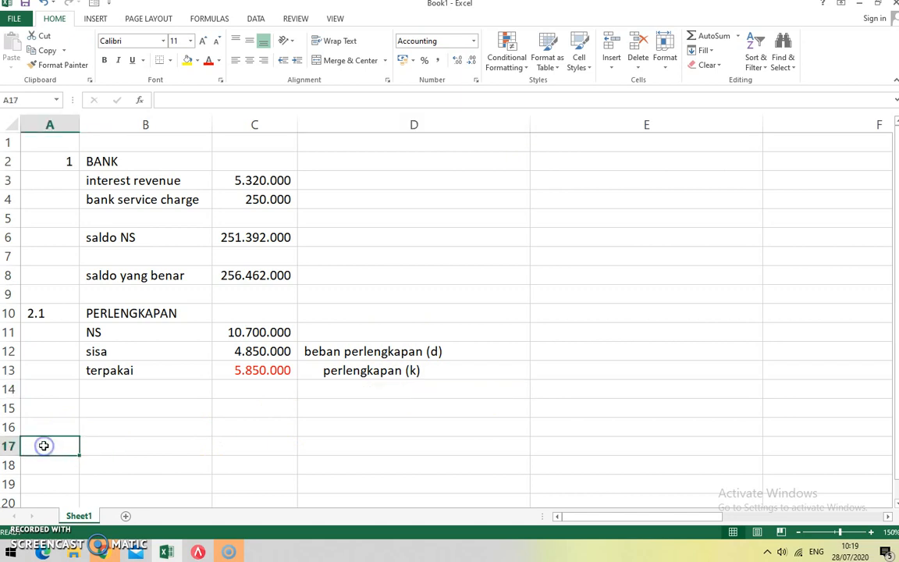
text(21.)
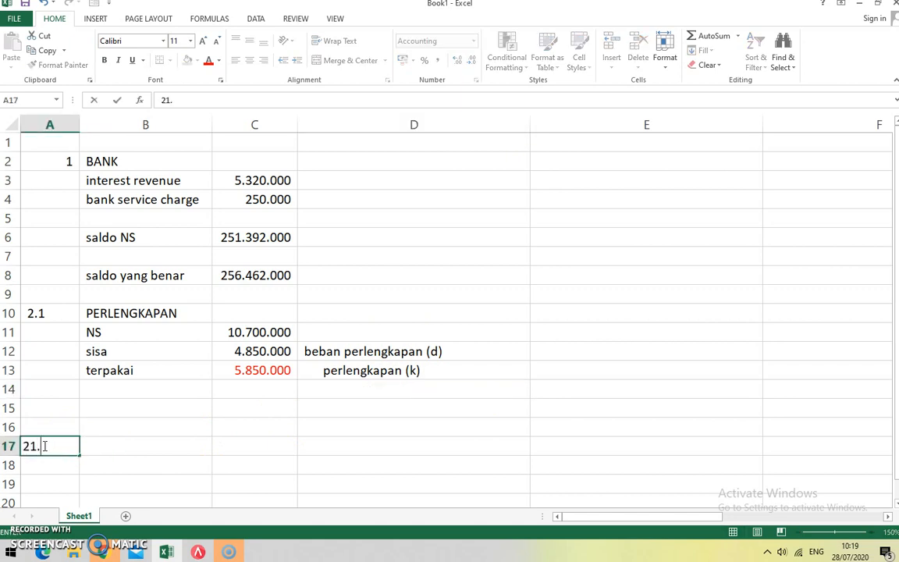
key(Return)
double_click(43, 445)
key(BackSpace)
key(Return)
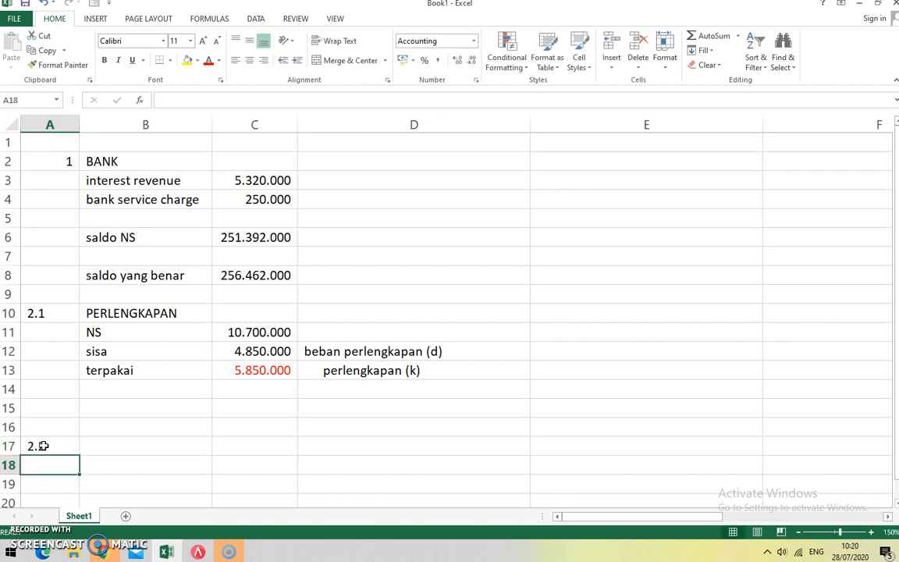
Step: Consult the trial balance in Accurate and, back in Excel, enter beban sewa in D17 and an indented sewa dibayar dimuka in D18
click(201, 552)
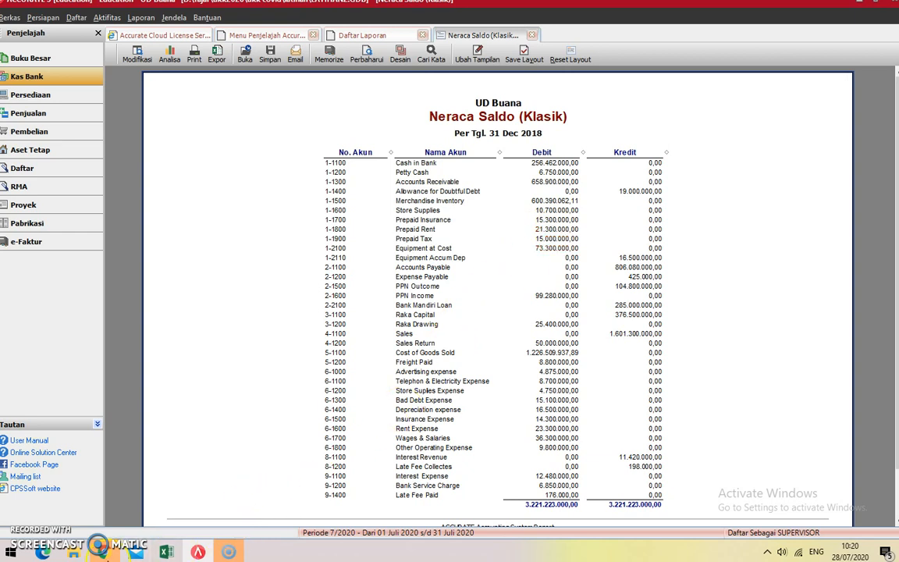
click(103, 552)
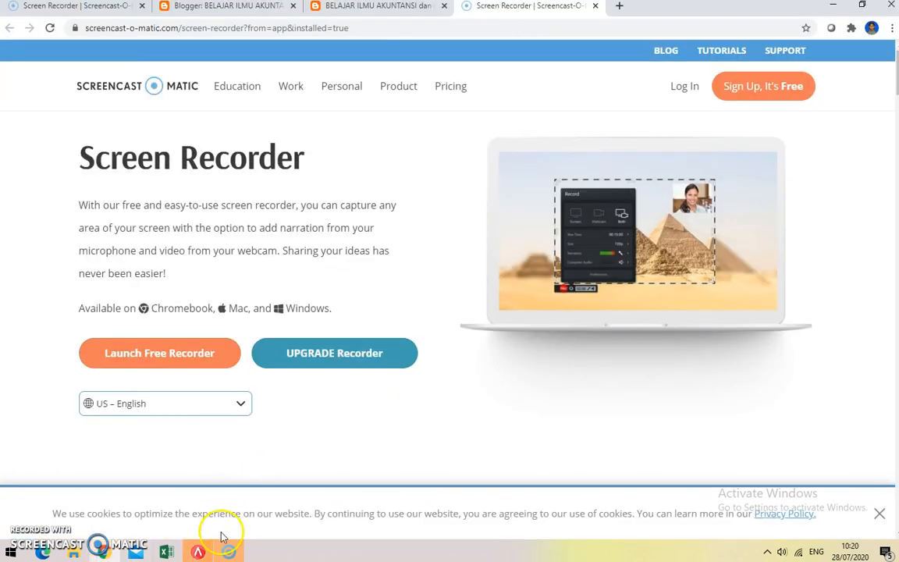
click(167, 552)
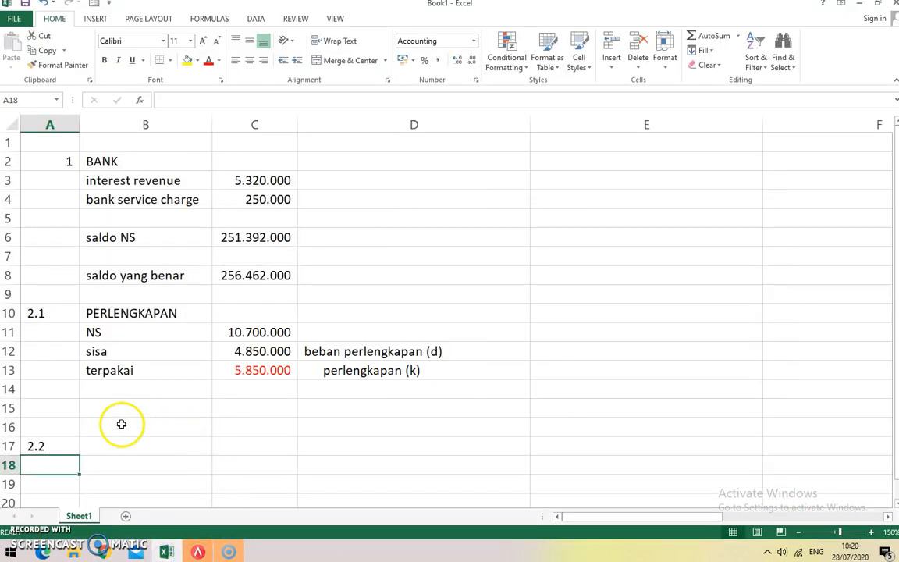
click(347, 450)
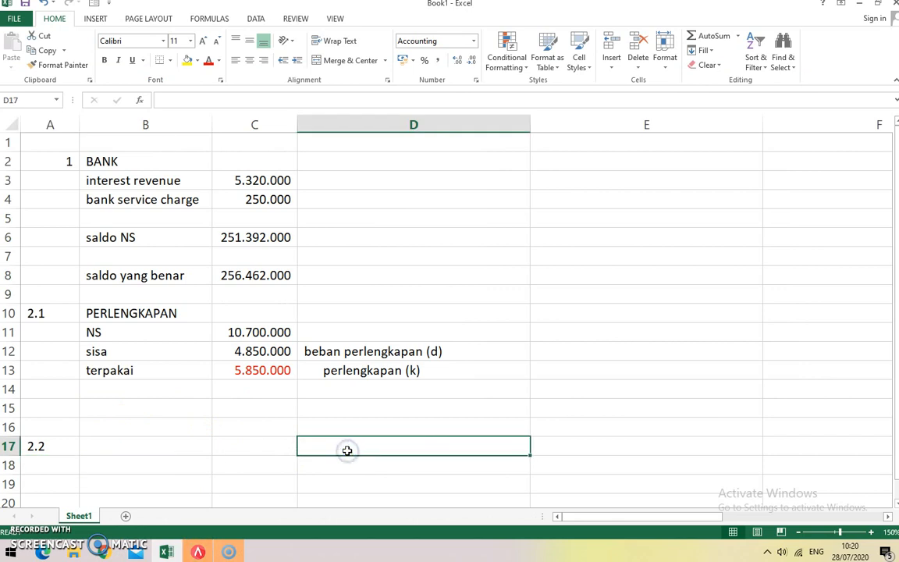
text(beban sewa)
key(Return)
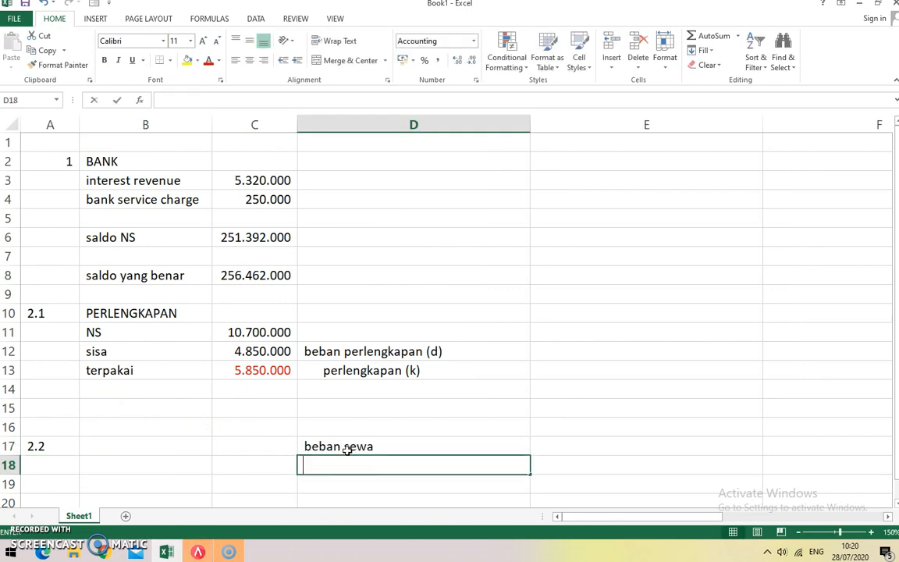
text(sewa)
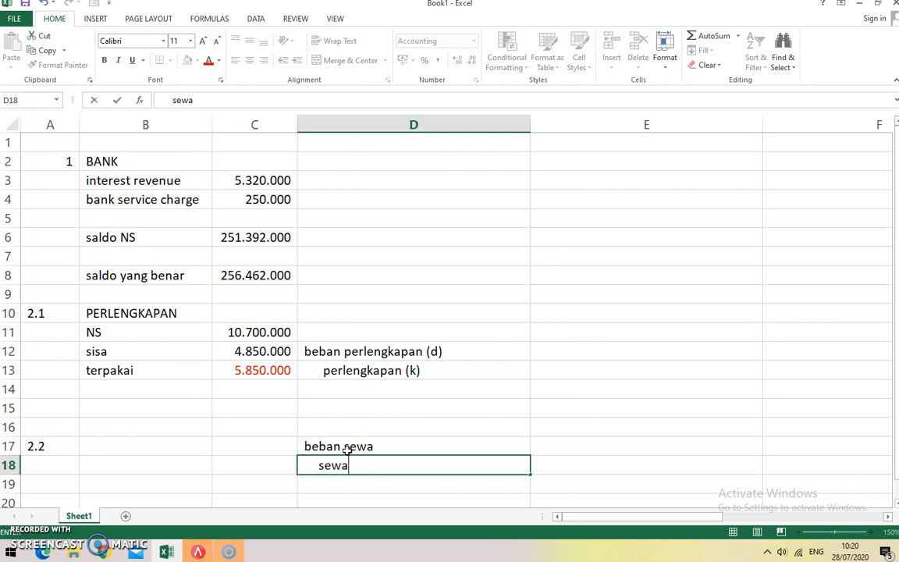
text( dibayar dimuka)
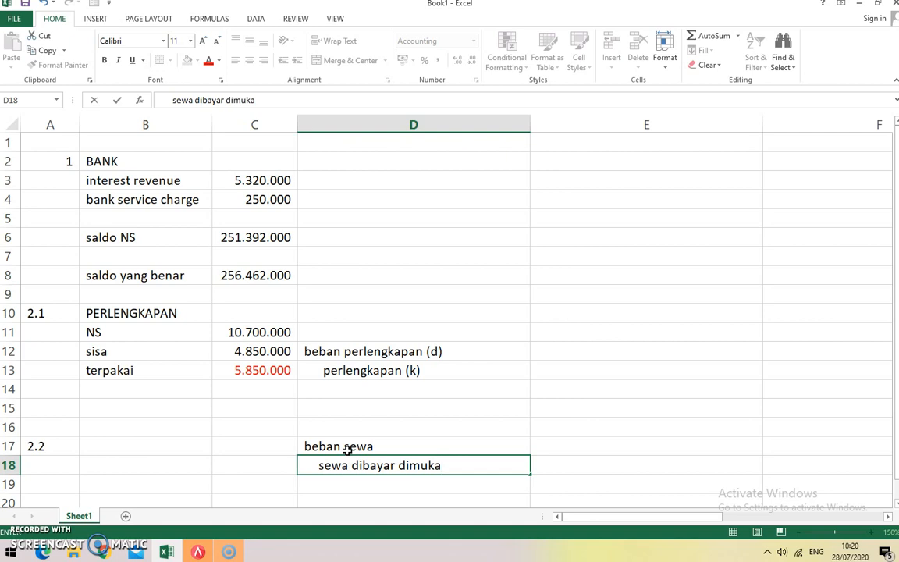
Step: Enter the rent adjustment amount of 2.500.000 in C17 and colour it red
key(Up)
key(Left)
key(Right)
key(Left)
text(2500)
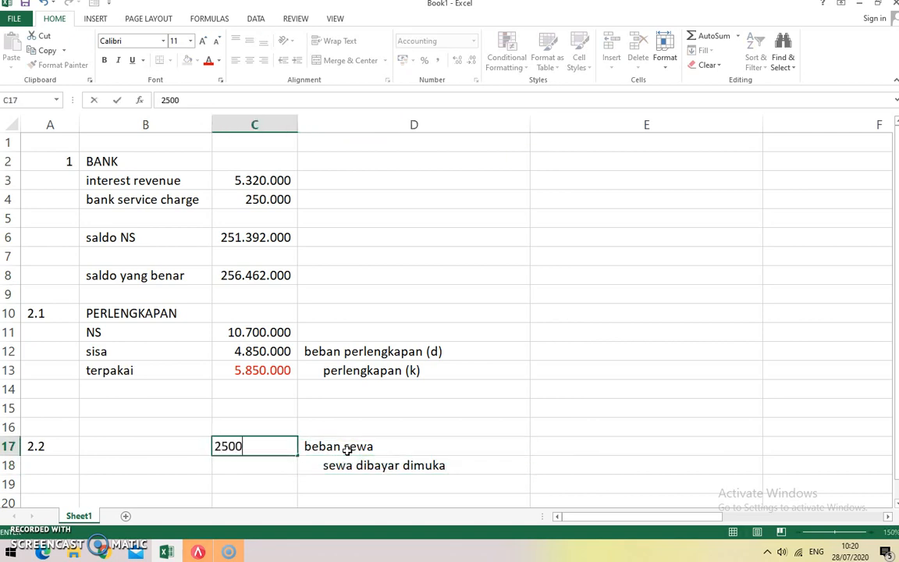
key(Return)
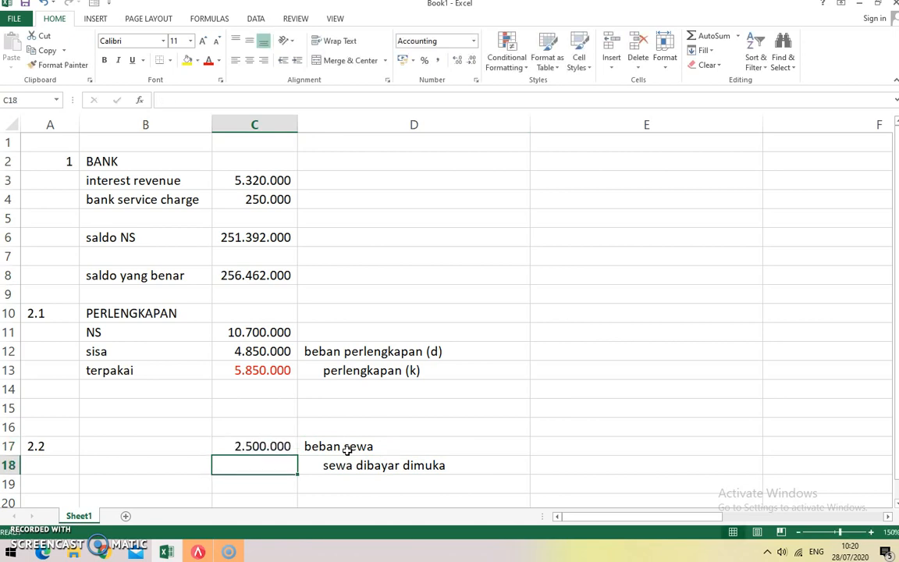
scroll(296, 466, down, 2)
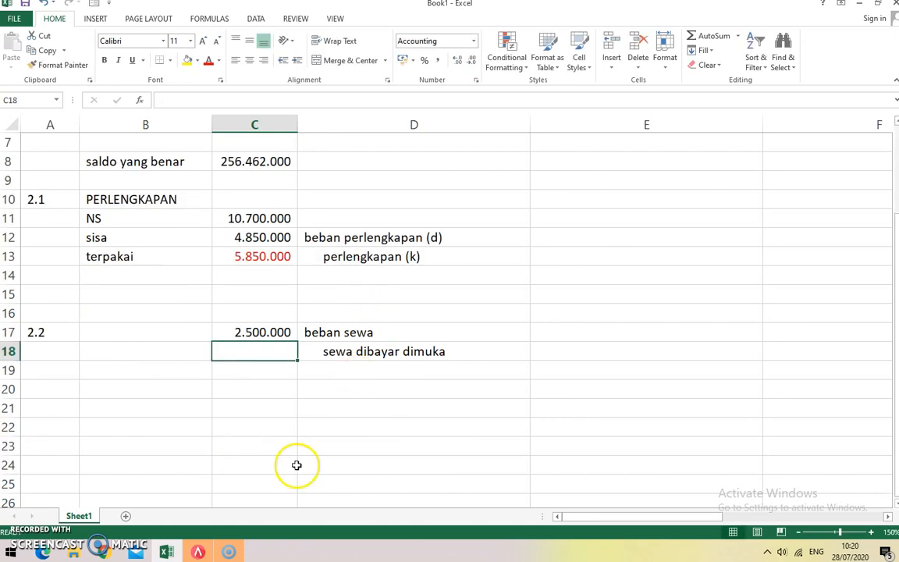
click(260, 333)
click(208, 60)
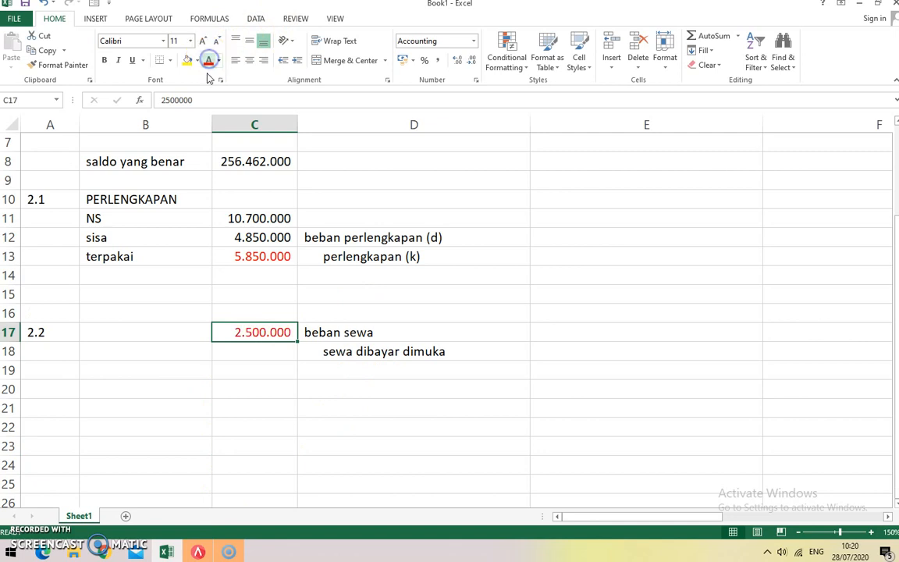
Step: Enter 2.3 in A21 as the number of the next adjustment item
click(62, 406)
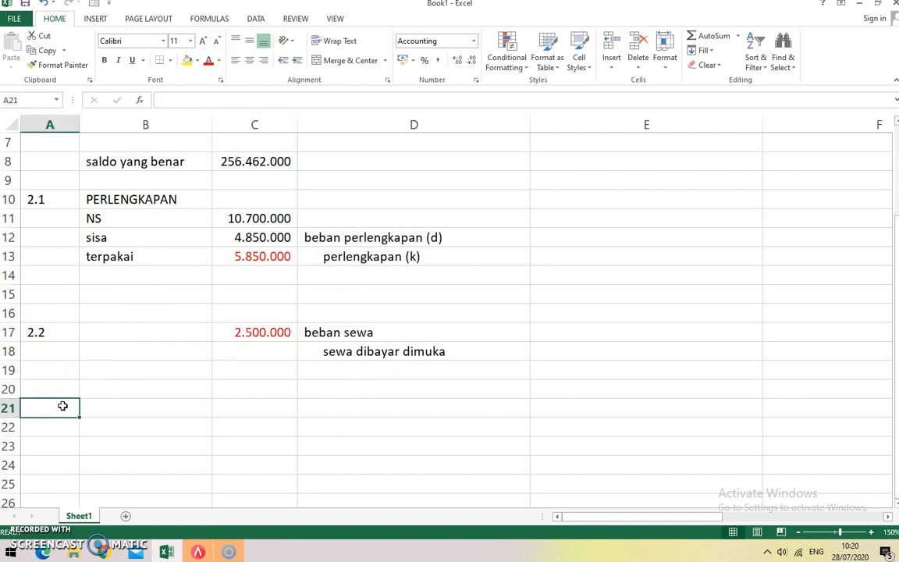
text(2.)
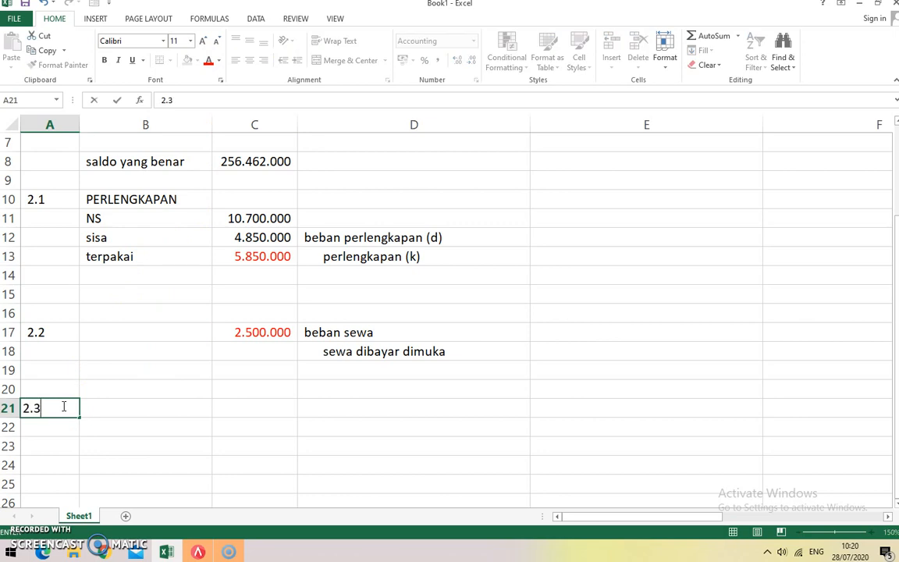
text(3)
key(Tab)
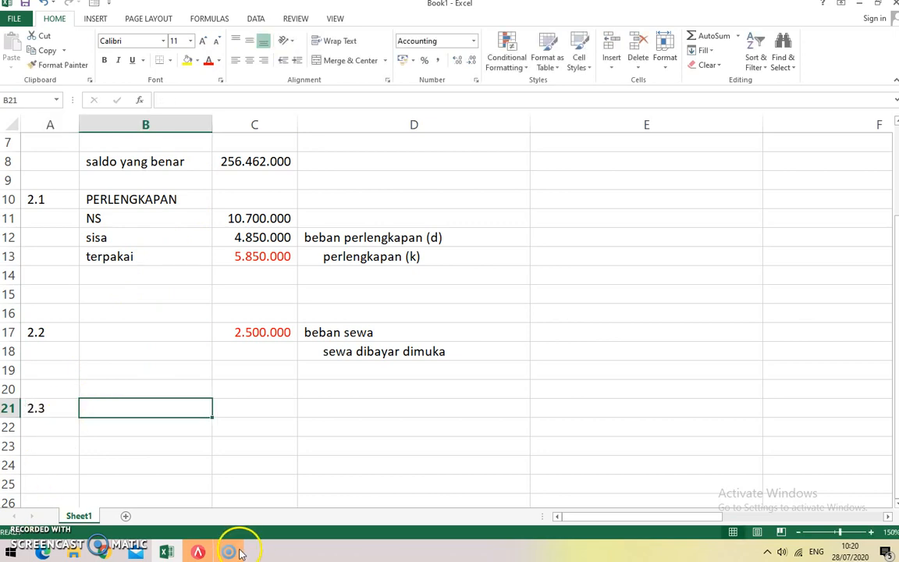
Step: Check the trial balance in Accurate, return to Excel, and enter 1.250.000 in C21 in red for item 2.3
click(197, 551)
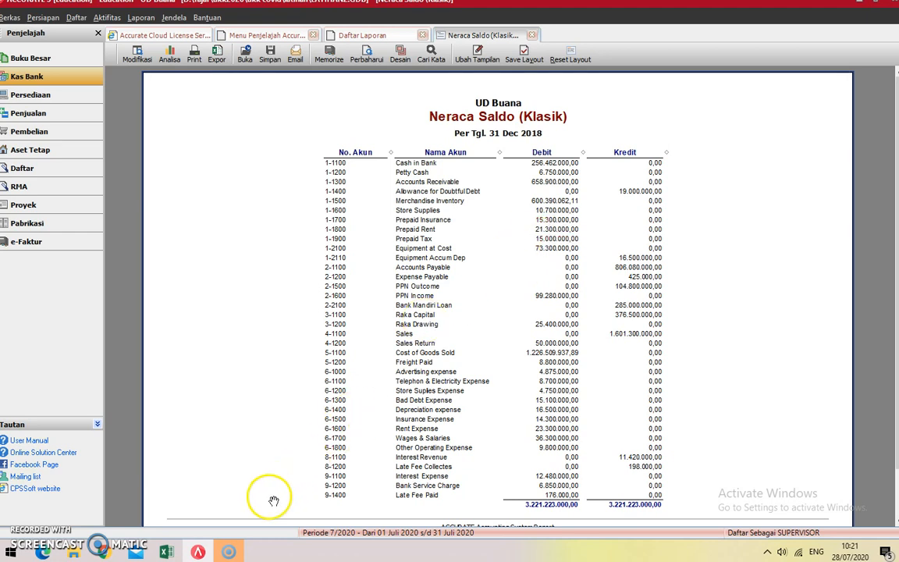
click(166, 552)
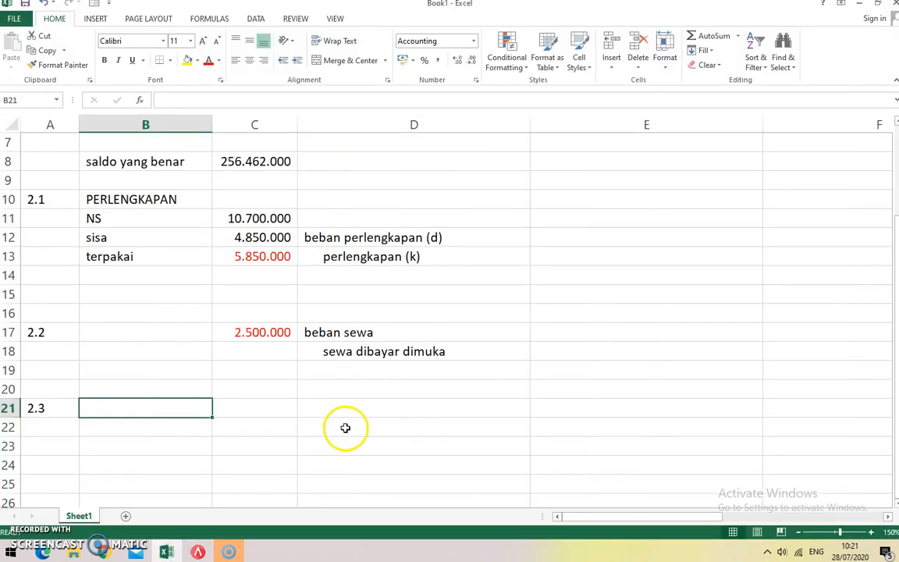
key(Right)
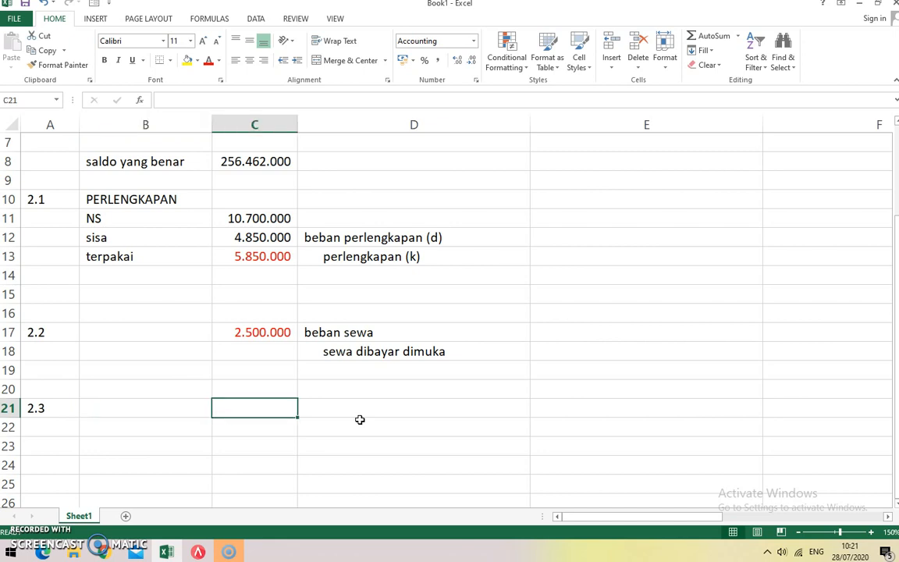
key(Up)
key(Down)
text(1.2)
text(50.000)
key(Return)
key(Up)
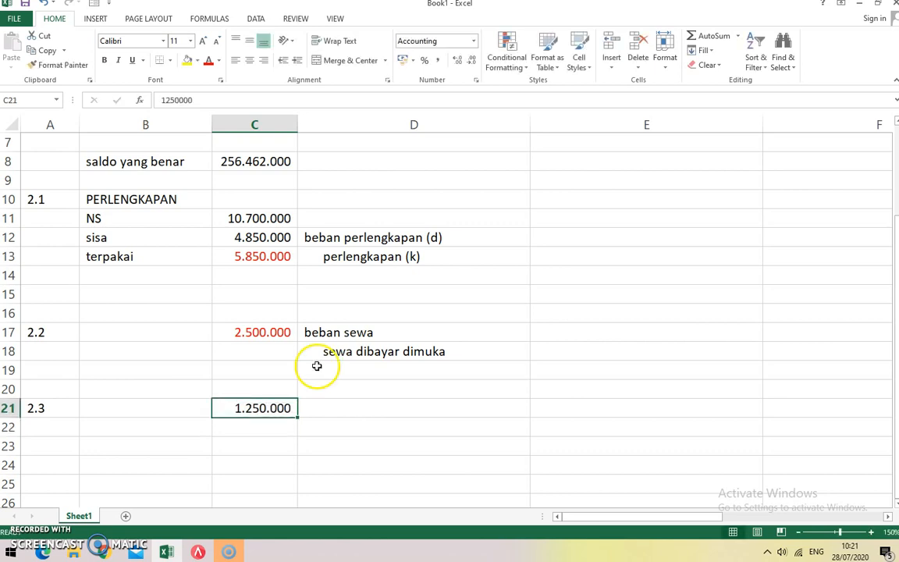
click(207, 60)
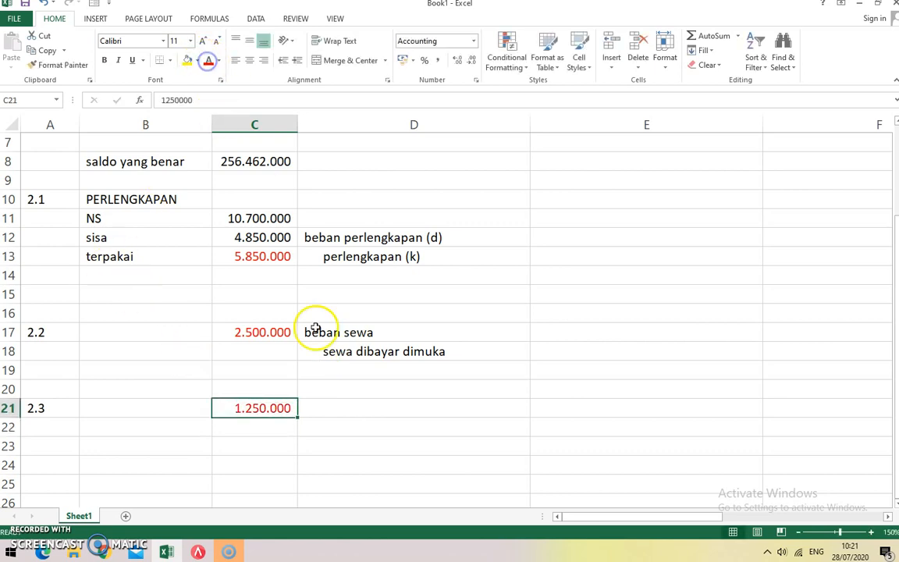
Step: Enter the insurance entry accounts beside the amount: beban asuransi in D21 and an indented asuransi dibayar dimuka in D22
click(357, 407)
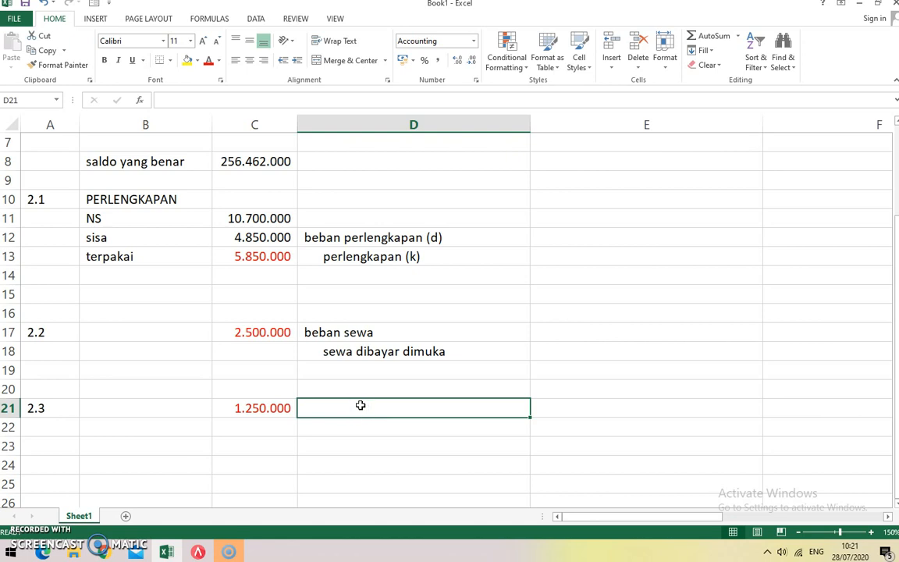
text(beban )
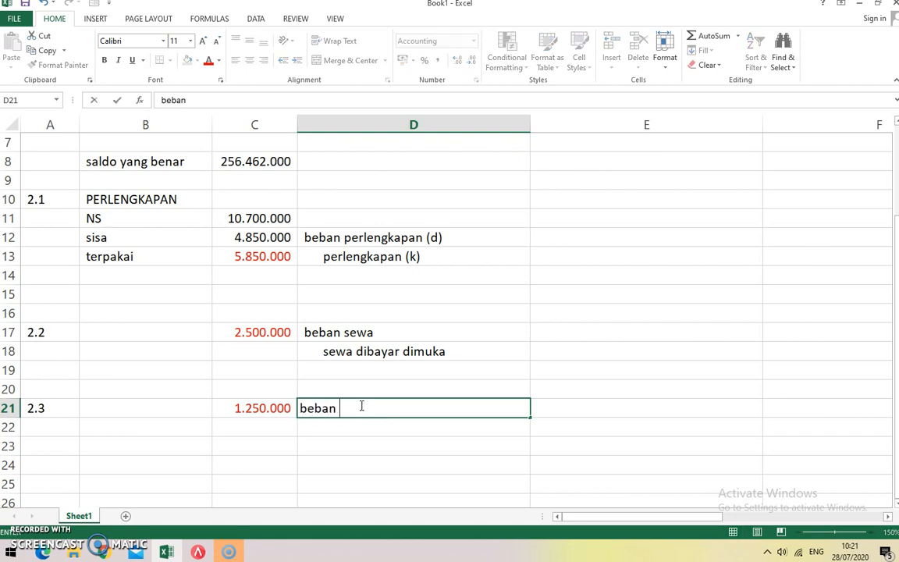
text(asuransi)
key(Return)
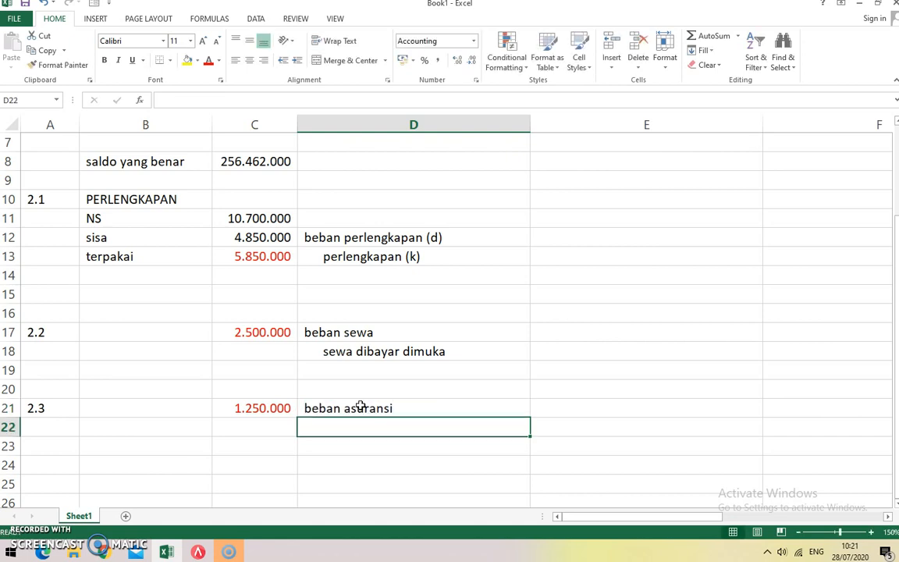
text(asuransi diba)
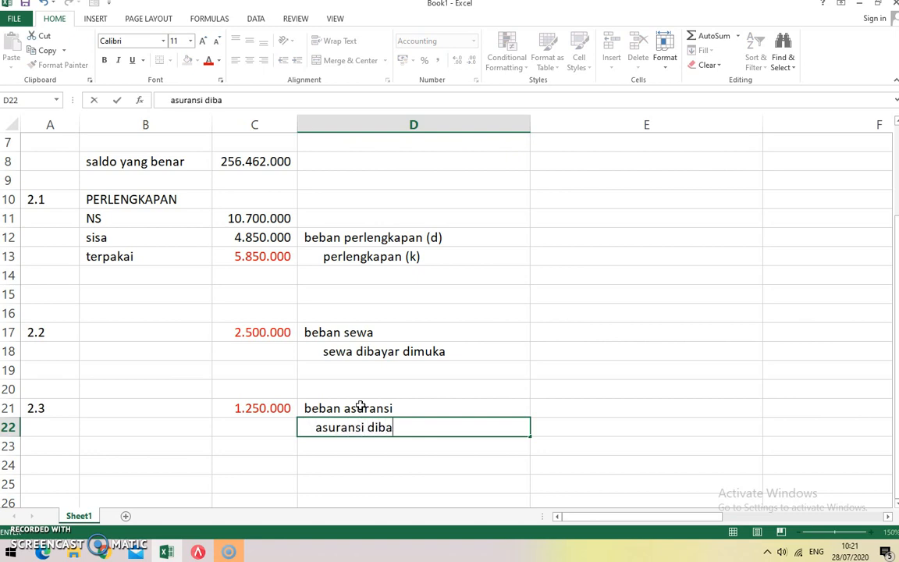
text(yar dimuka)
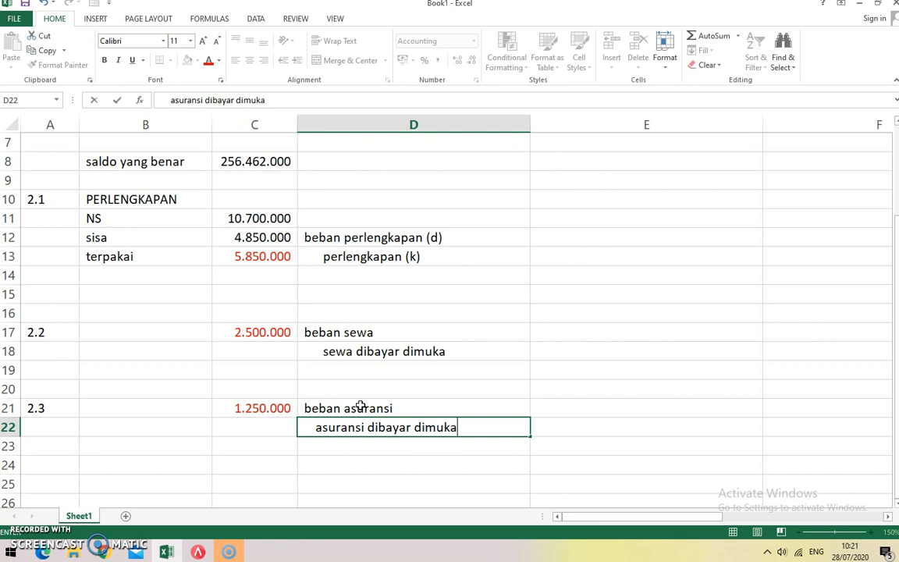
key(Return)
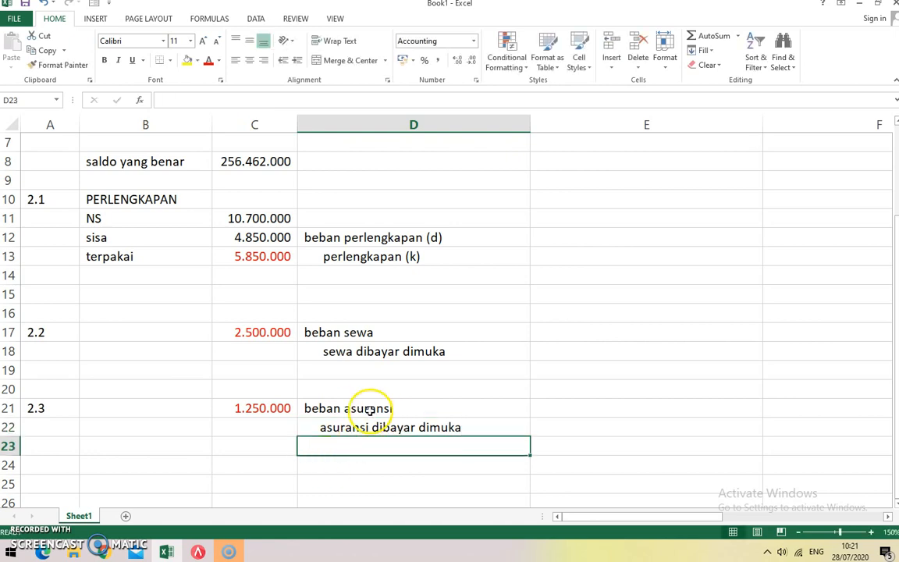
click(368, 410)
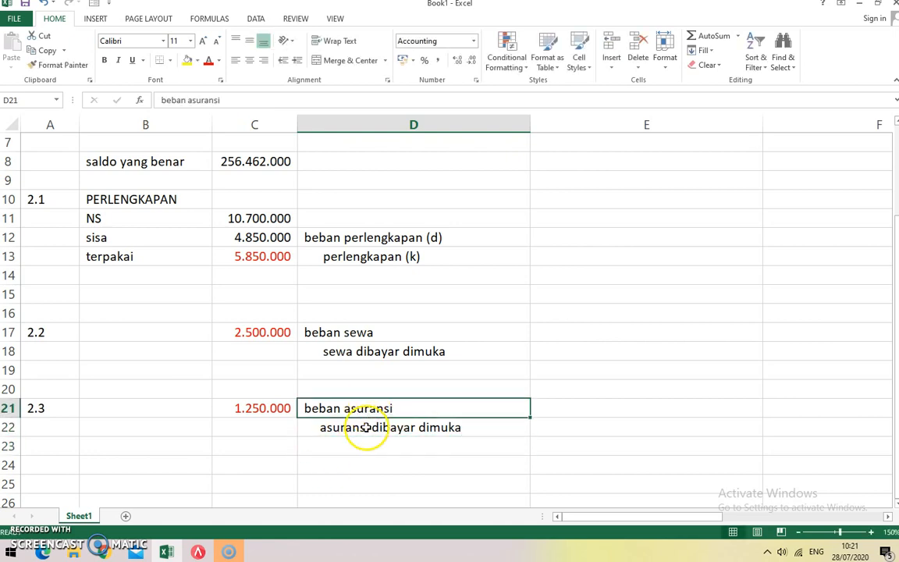
click(373, 426)
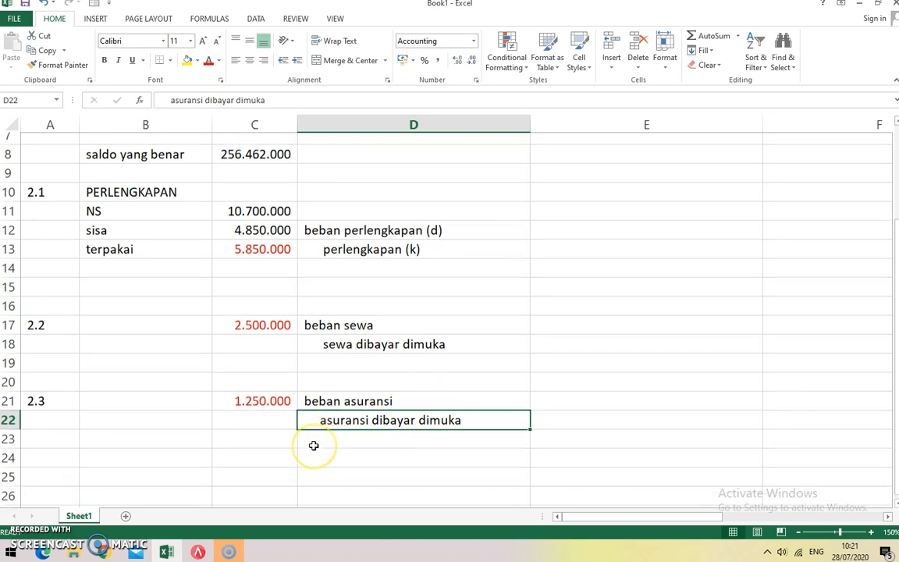
Step: Enter 2.4 in A24 as the number of the next adjustment item
scroll(310, 445, down, 1)
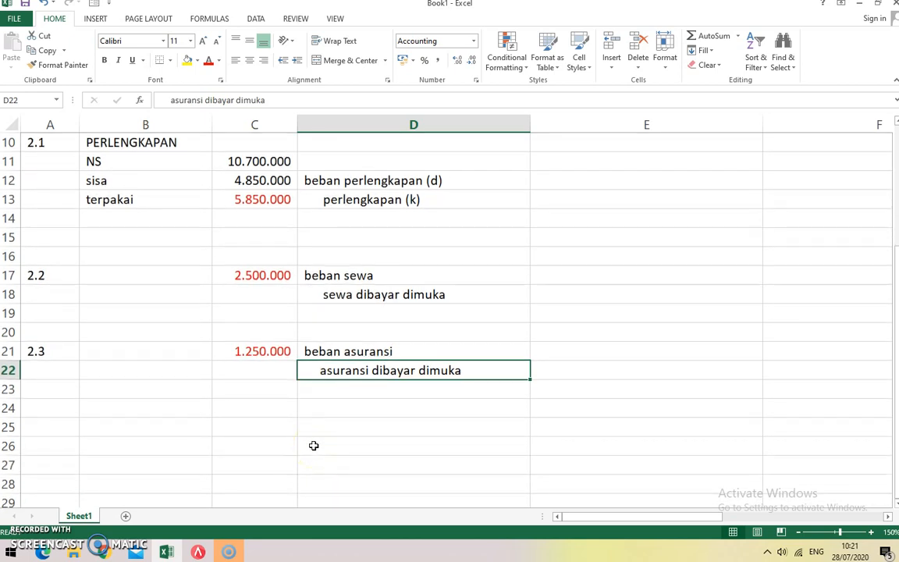
click(61, 402)
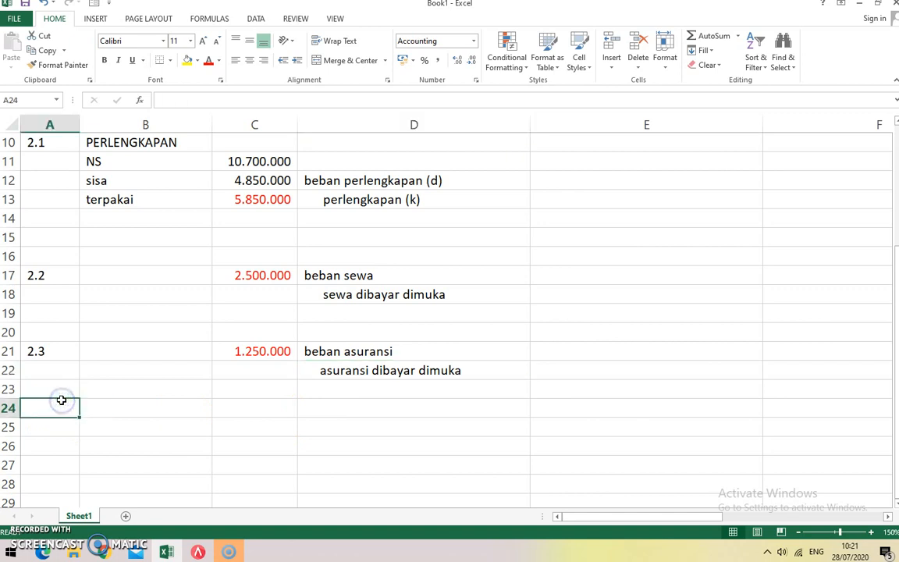
text(2)
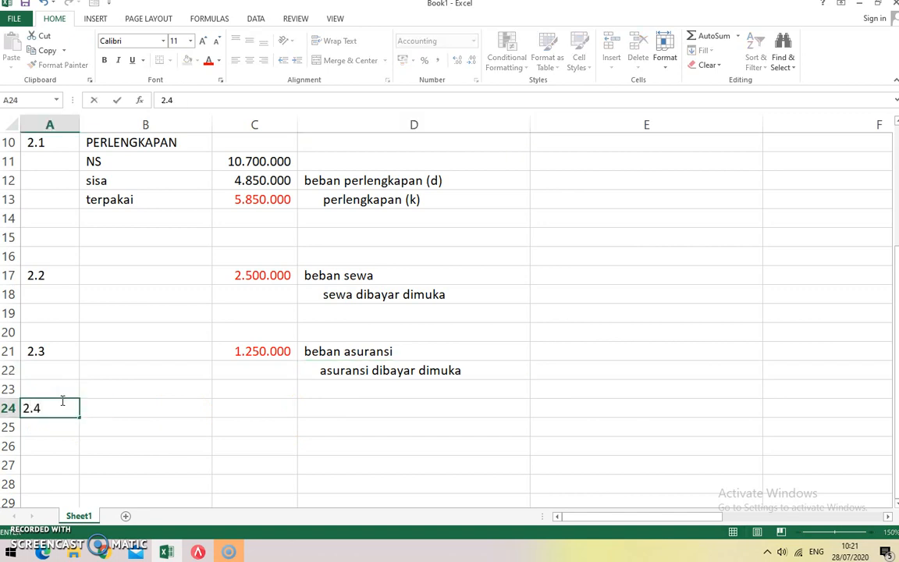
text(.4)
key(Tab)
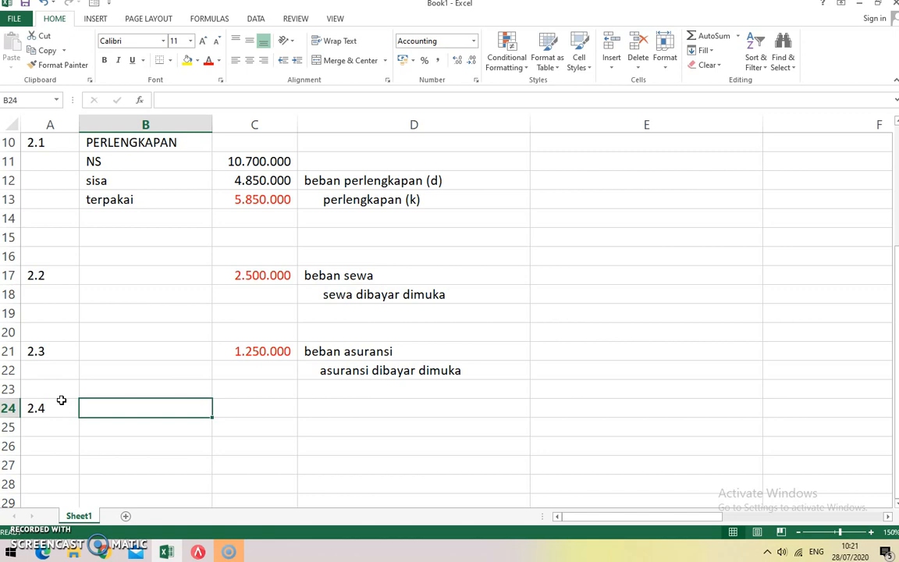
Step: Look at the trial balance in Accurate and, back in Excel, label item 2.4 piutang in B24
click(226, 551)
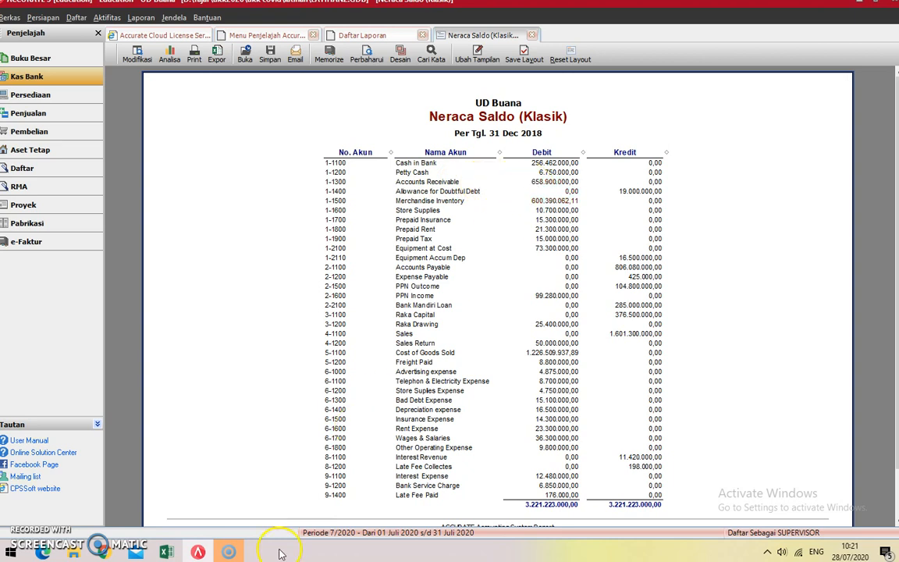
key(alt+Tab)
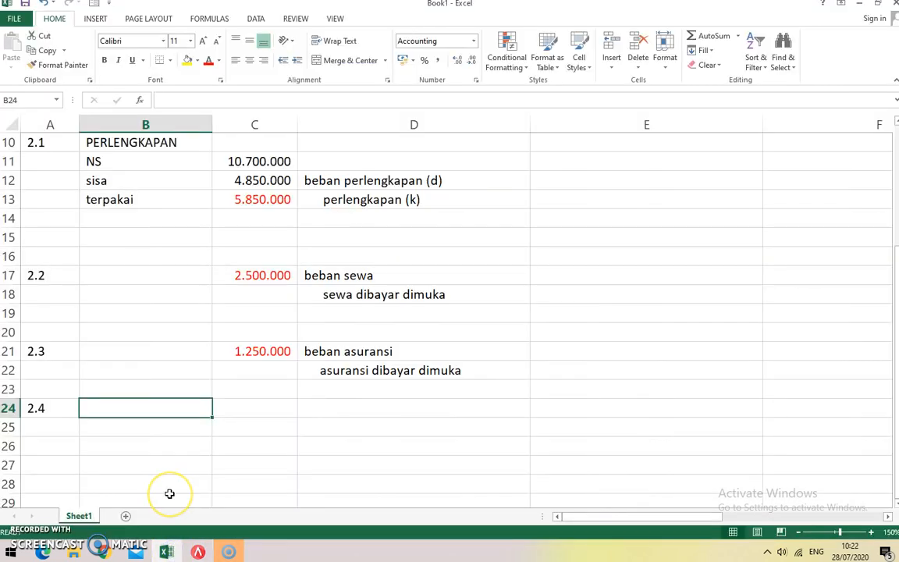
text(piur)
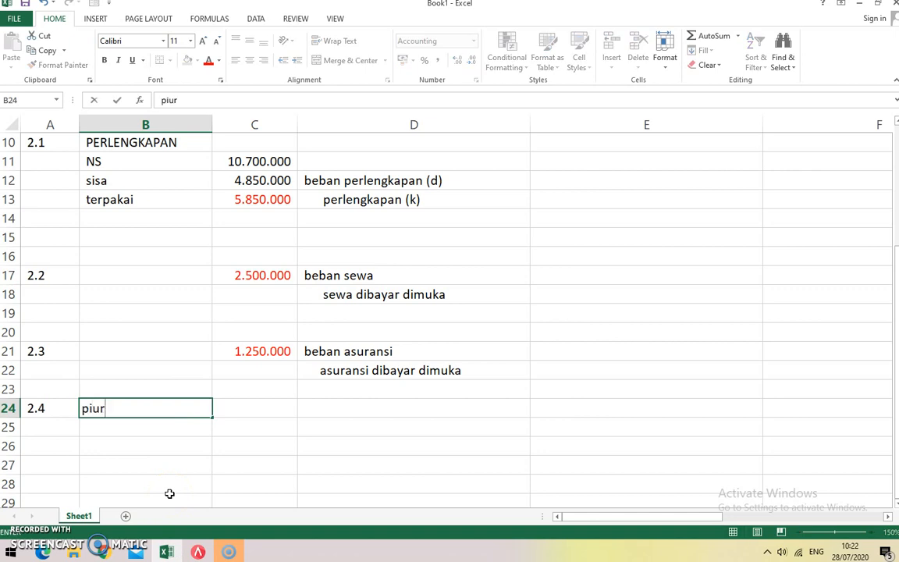
key(BackSpace)
text(tang)
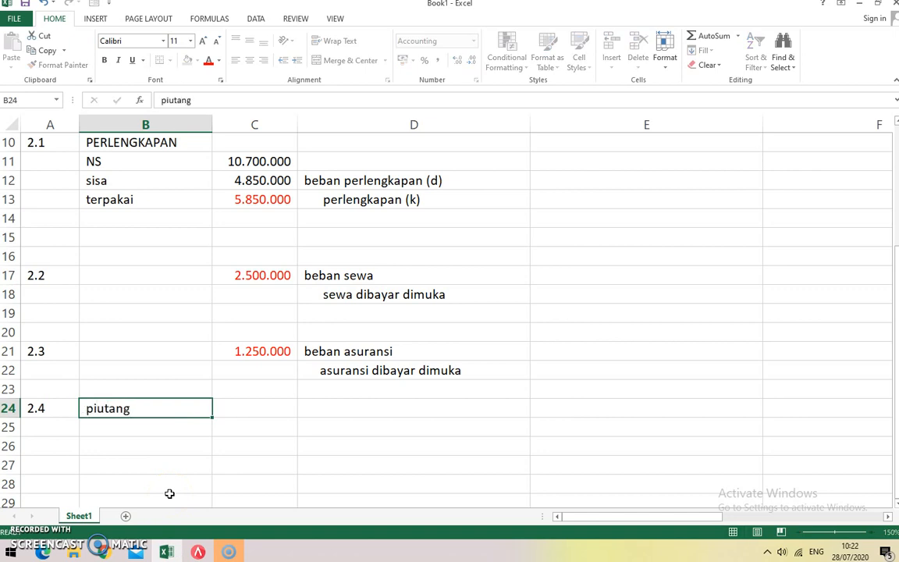
Step: Look up the Accounts Receivable balance in Accurate's trial balance and enter 658.900.000 in C24 in Excel, beside piutang
key(Tab)
text(6)
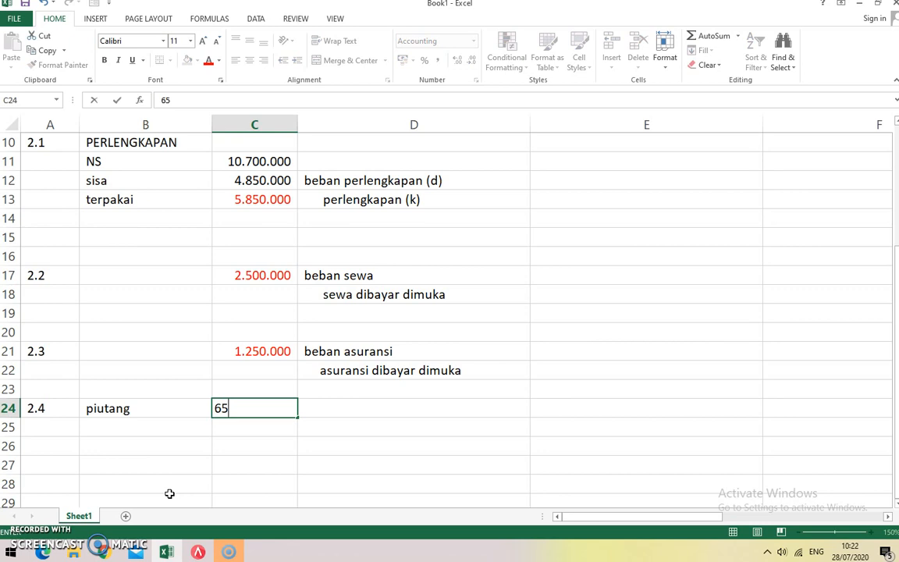
text(59)
key(BackSpace)
click(197, 551)
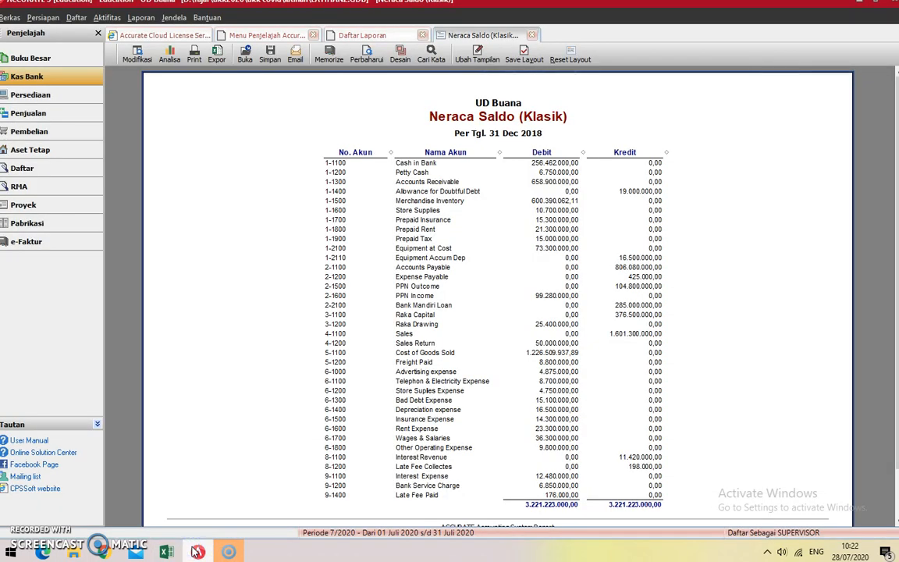
click(197, 551)
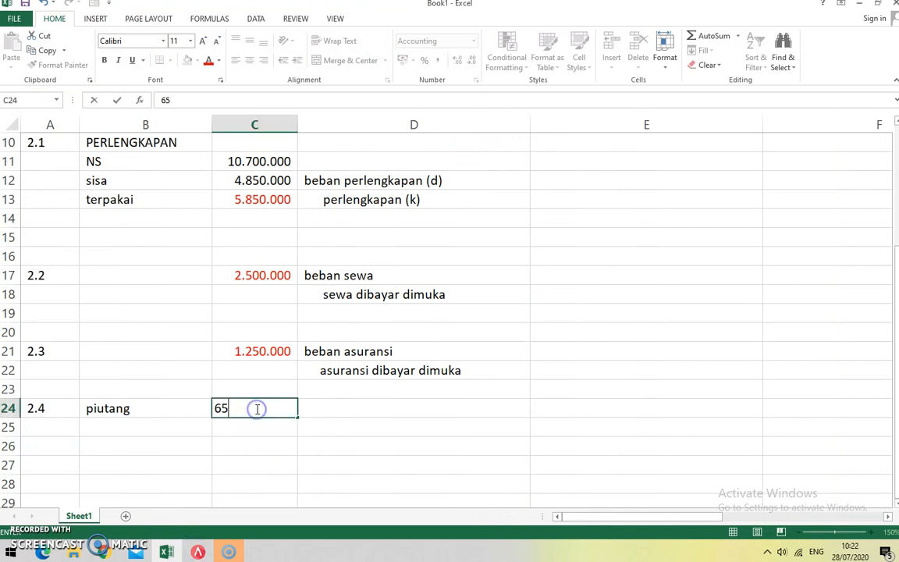
text(8.900.000)
key(Return)
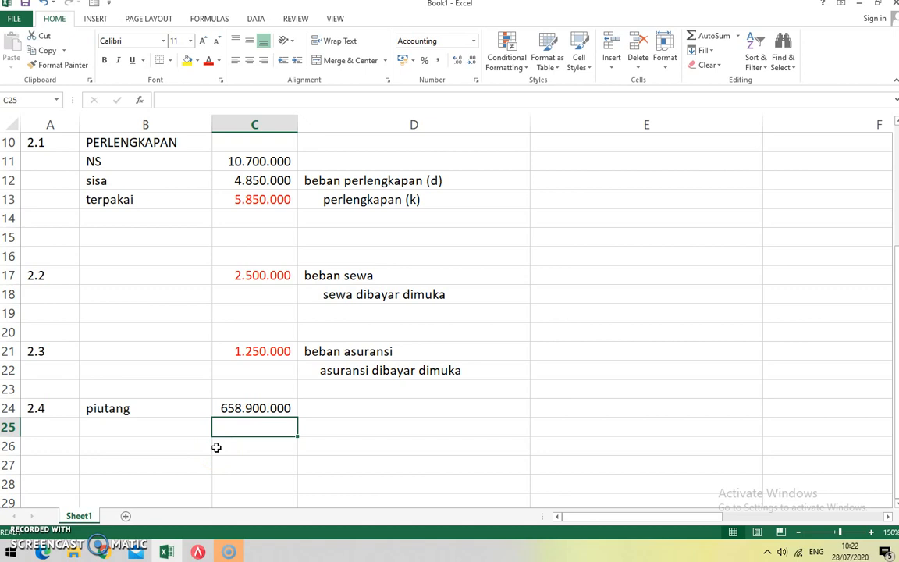
Step: Enter the 5% allowance rate in B25, below the piutang label
click(168, 425)
text(5)
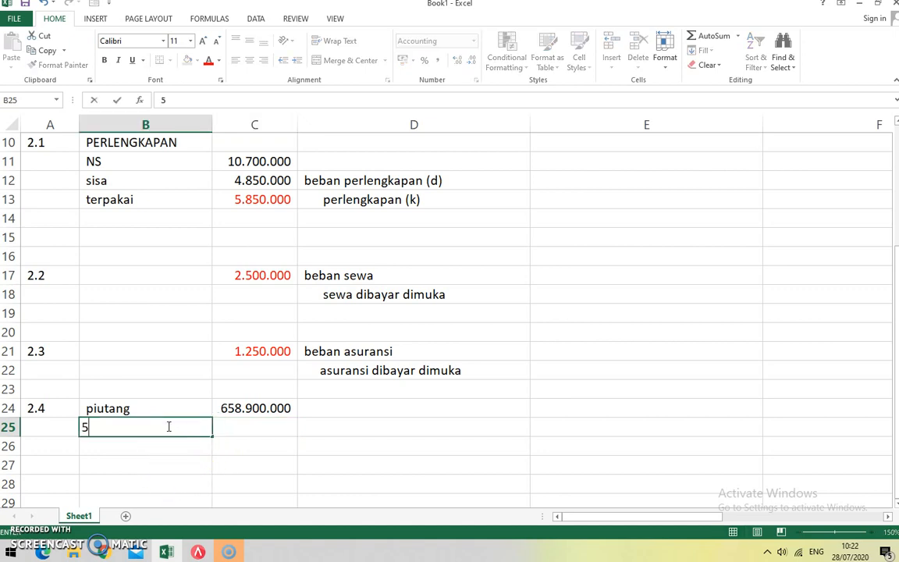
key(Tab)
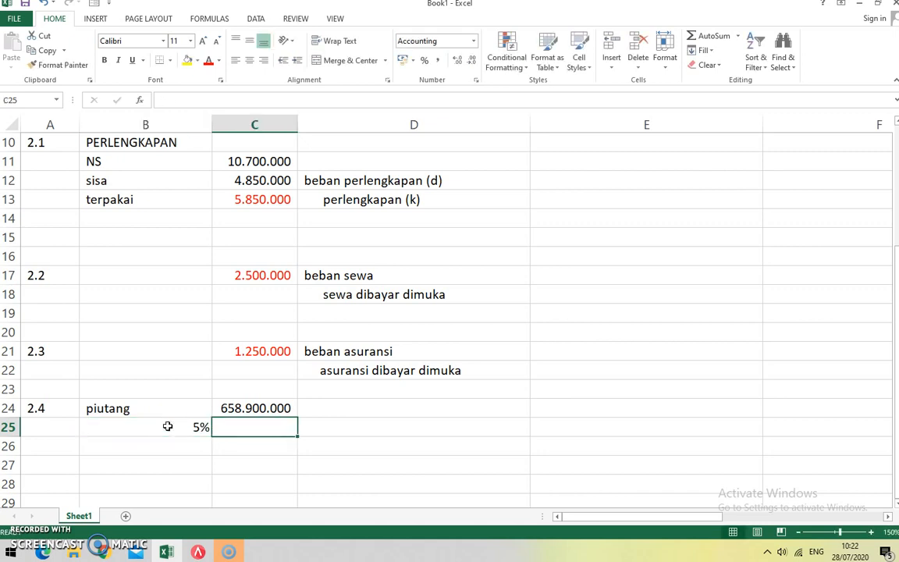
Step: Calculate the required allowance in C26 as 5% of the receivables with the formula =C24*5%
click(167, 426)
key(Tab)
click(167, 426)
key(Tab)
key(Down)
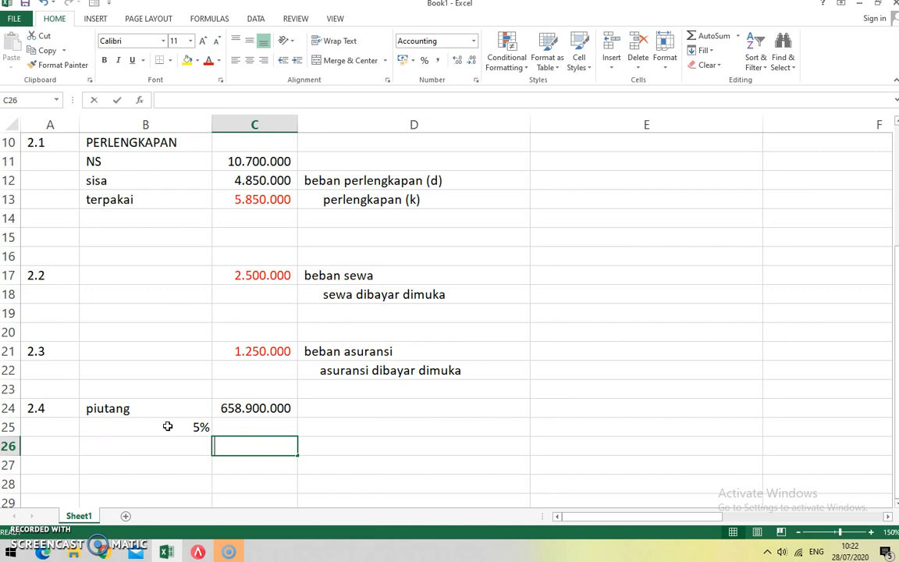
text(=)
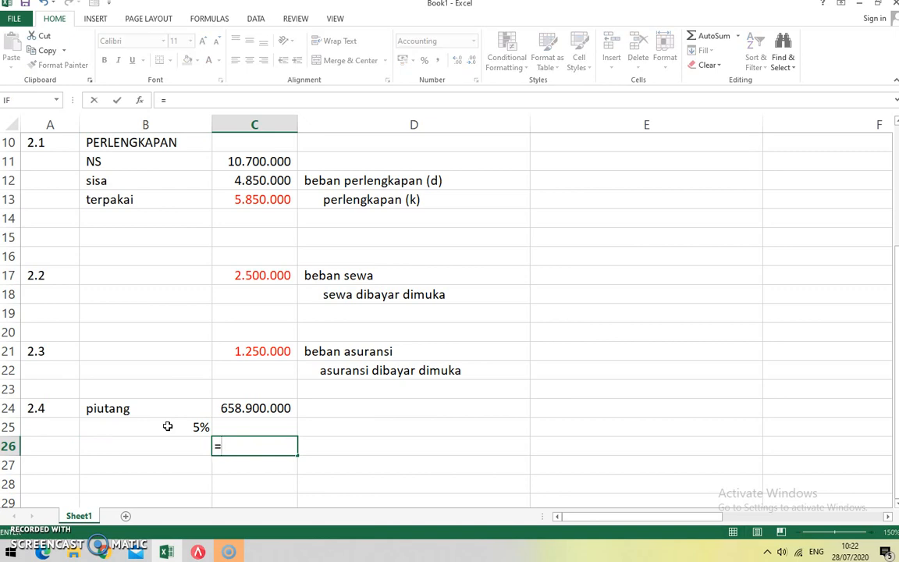
click(254, 408)
text(*)
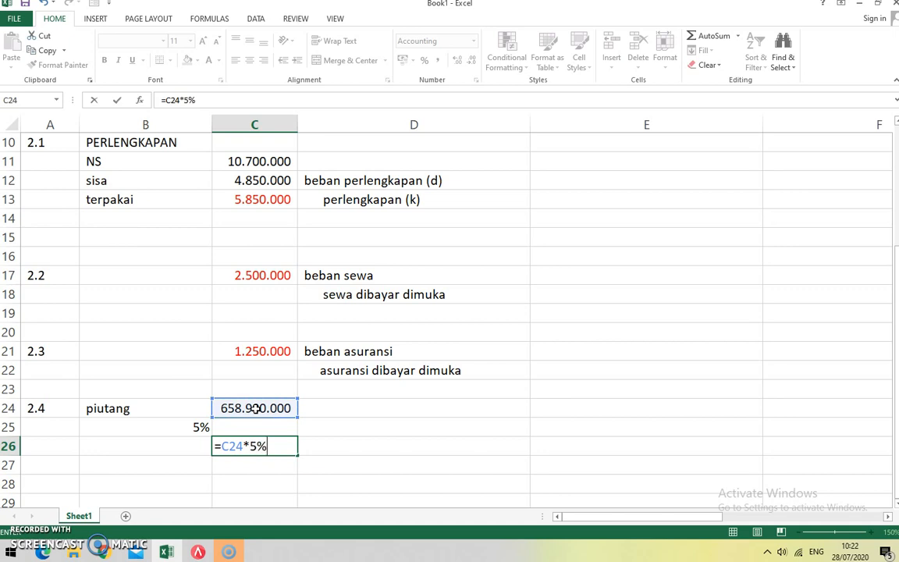
key(Return)
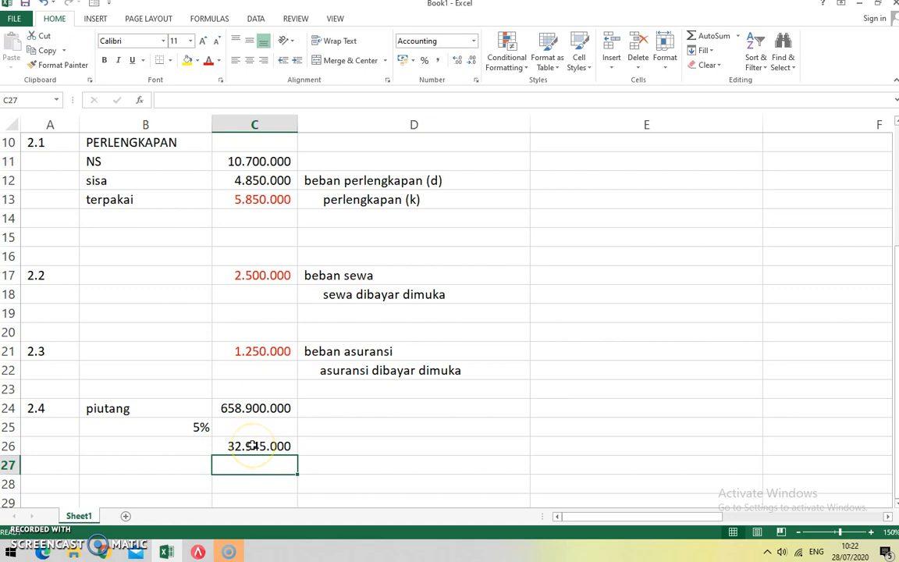
Step: Check the allowance account in Accurate's trial balance, return to Excel, and label the calculated allowance ckp in B26
click(197, 552)
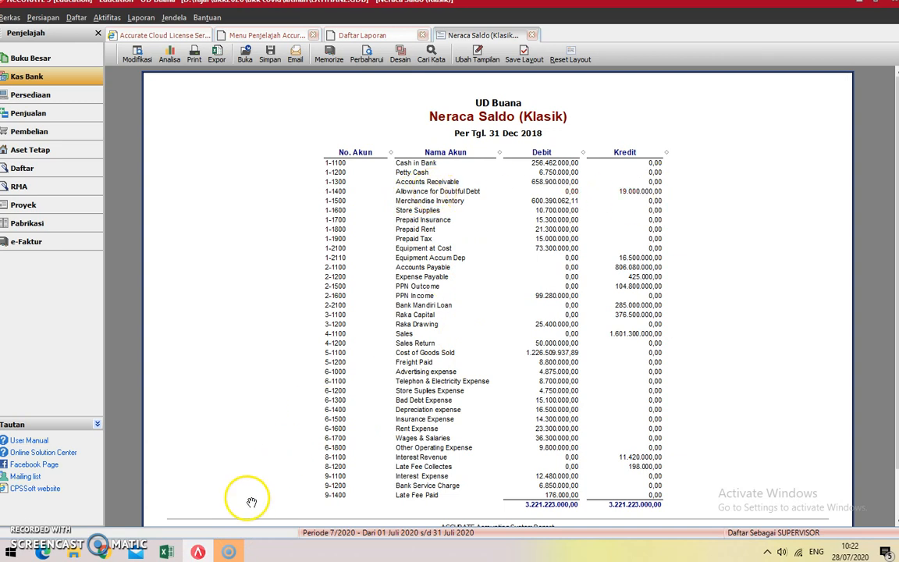
click(166, 551)
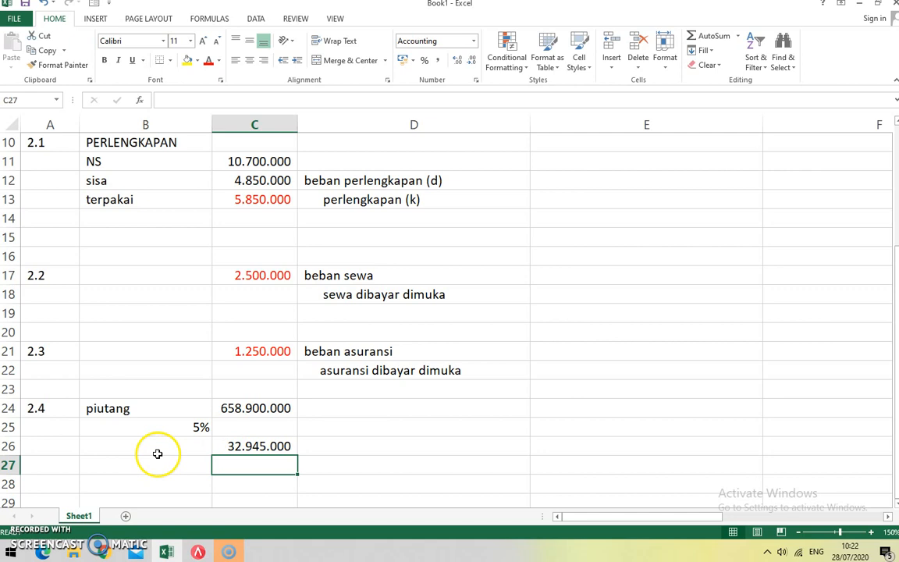
click(257, 444)
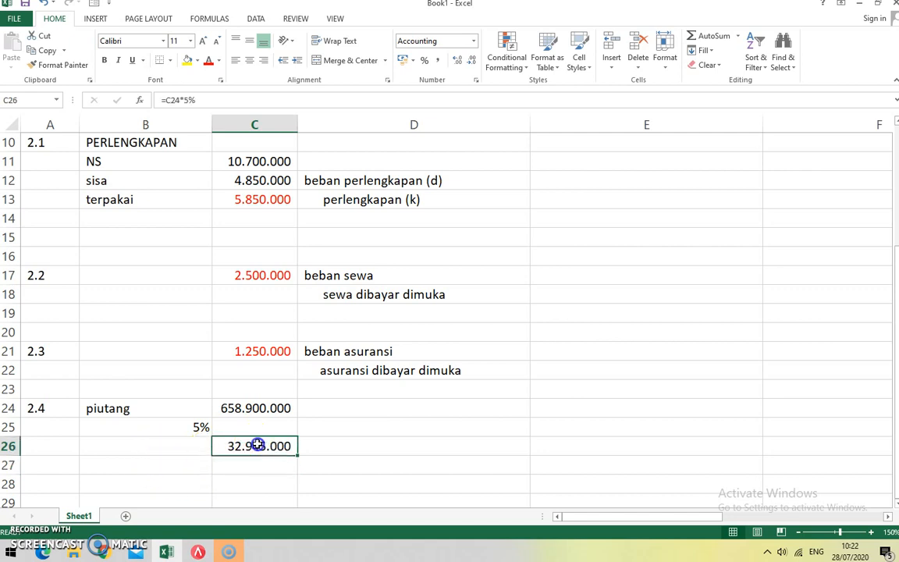
click(144, 447)
text(ck)
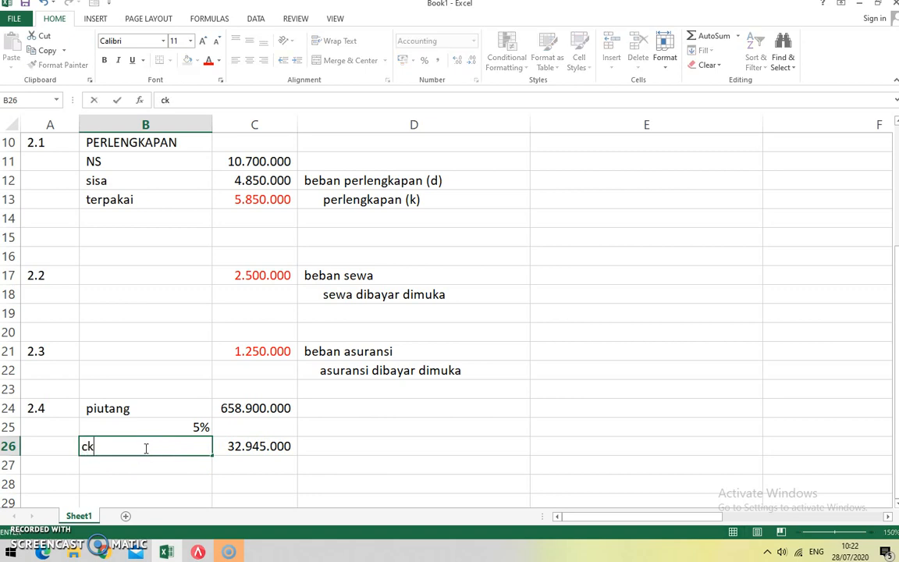
text(p)
key(Return)
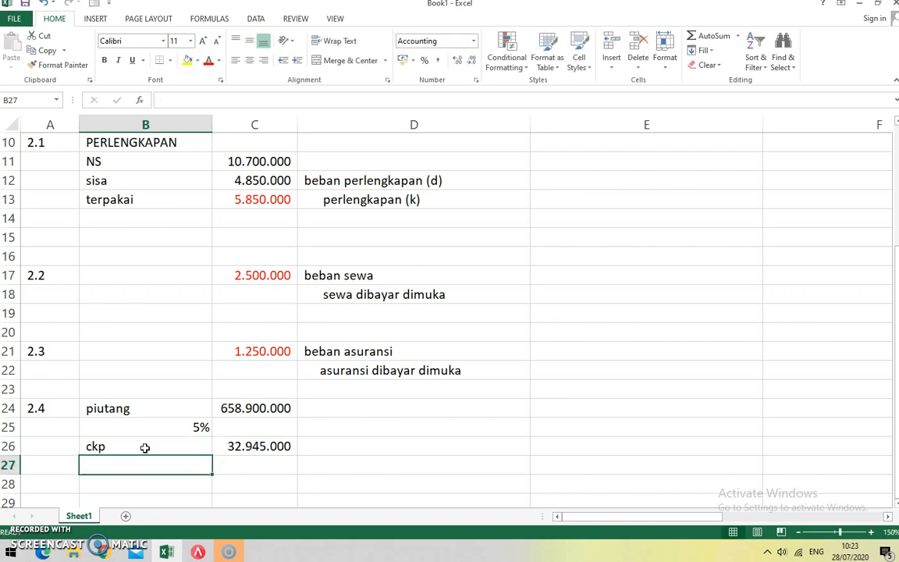
Step: Label B27 ns ckp nya and enter the allowance balance of 19.000.000 from Accurate's trial balance in C27
text(ns ckp nya)
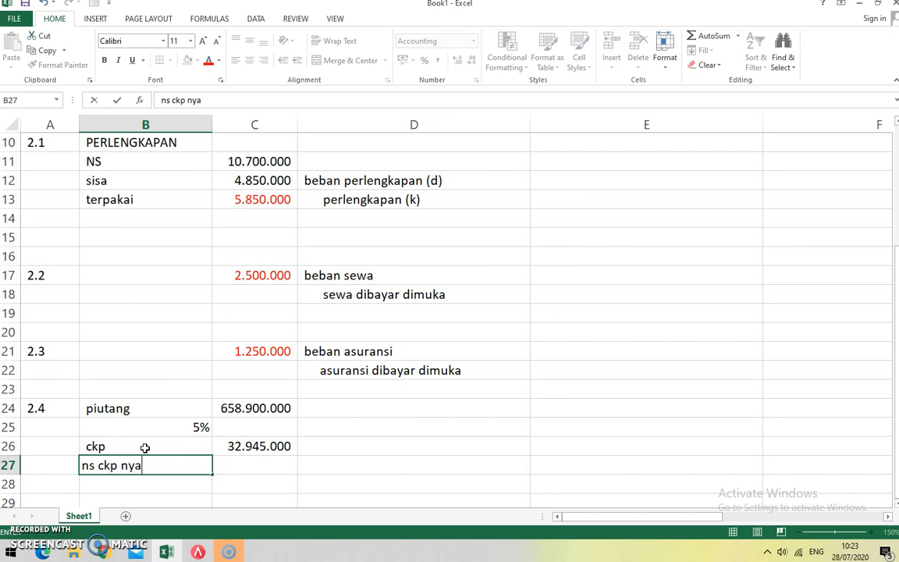
key(Tab)
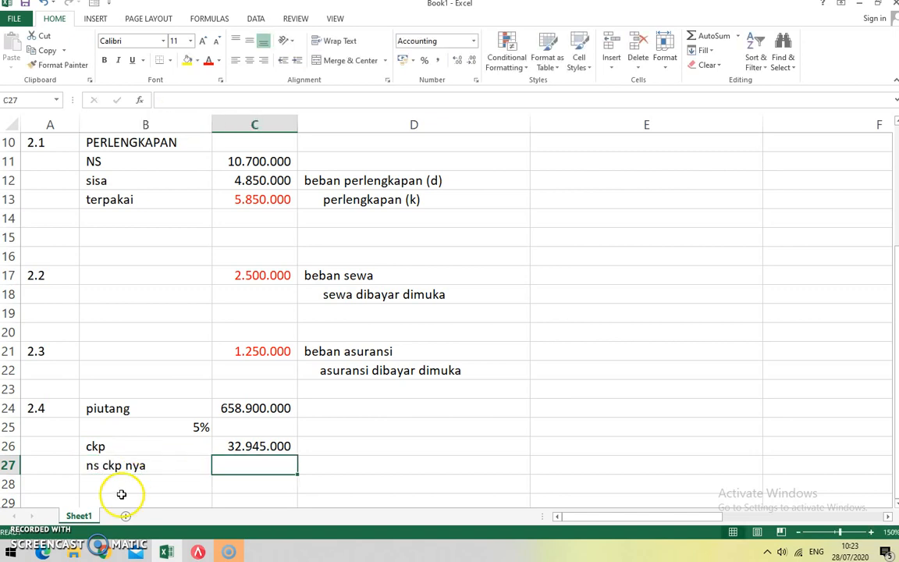
click(207, 553)
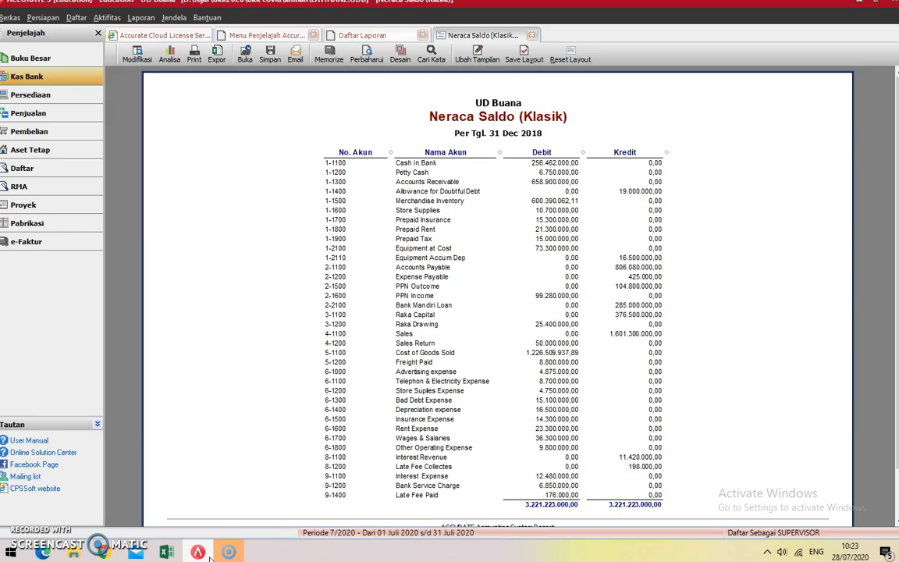
click(208, 553)
click(243, 460)
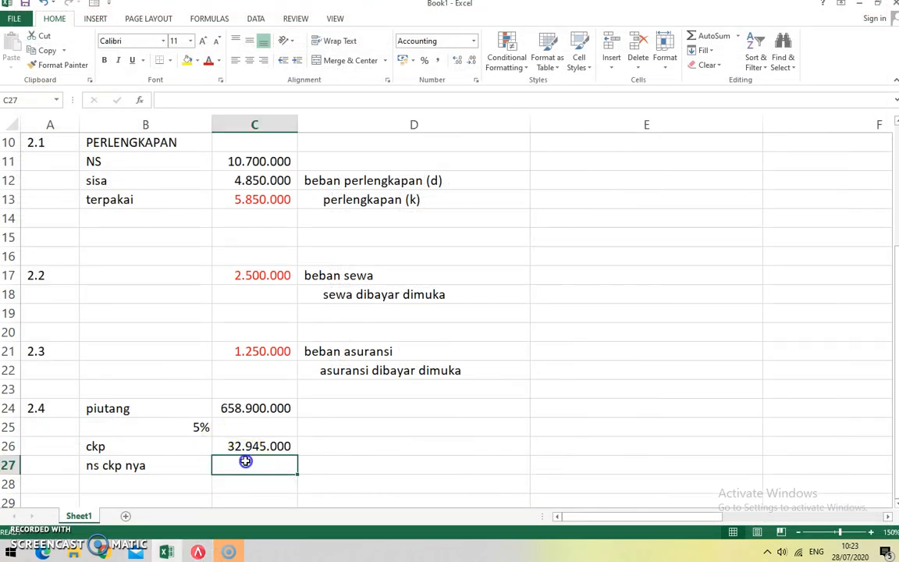
text(1)
text(9.000.000)
key(Return)
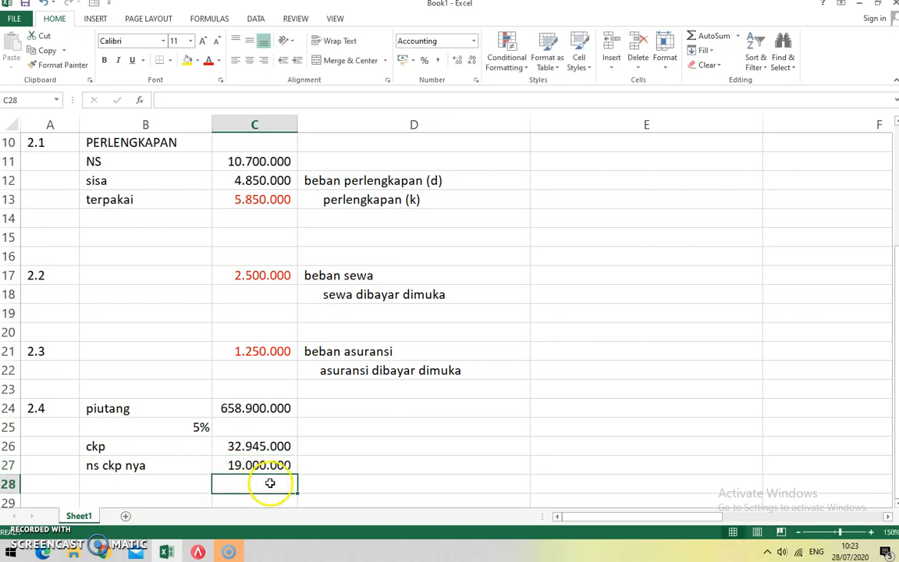
Step: Calculate the receivables adjustment in C28 with =C26-C27 and colour the result red
text(=)
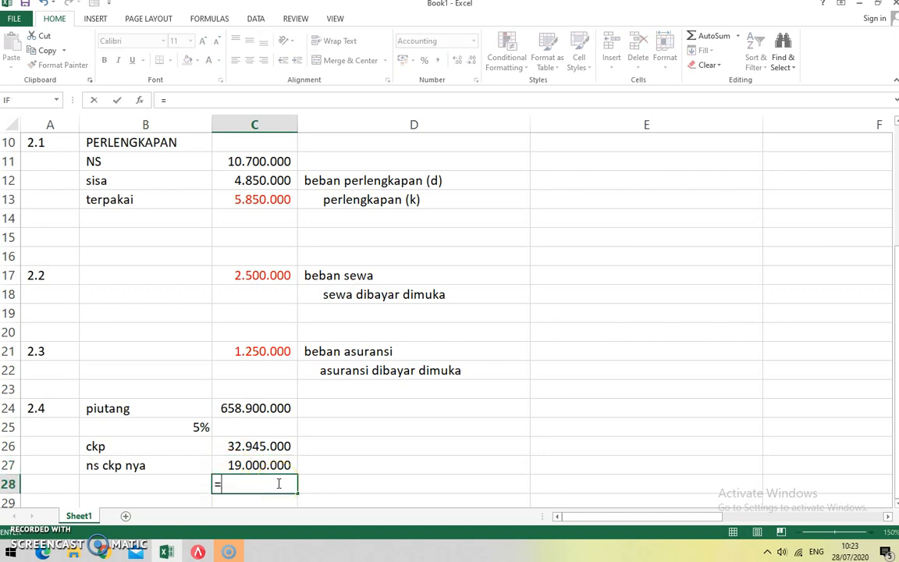
click(277, 445)
text(-)
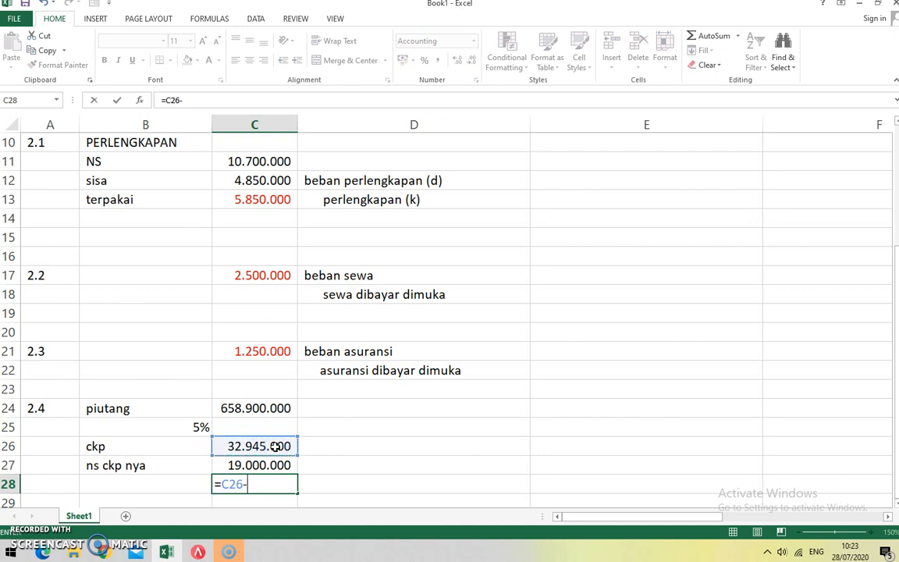
click(280, 467)
key(Return)
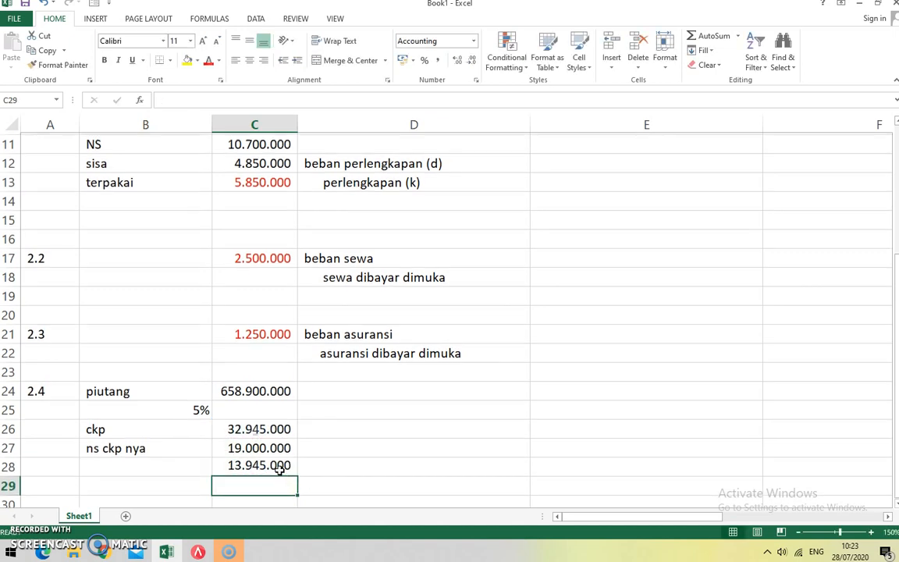
click(279, 465)
click(207, 61)
Step: Enter the receivables entry accounts beside the adjustment: Beban kerugian piutang in D28 and an indented CKP in D29
click(398, 470)
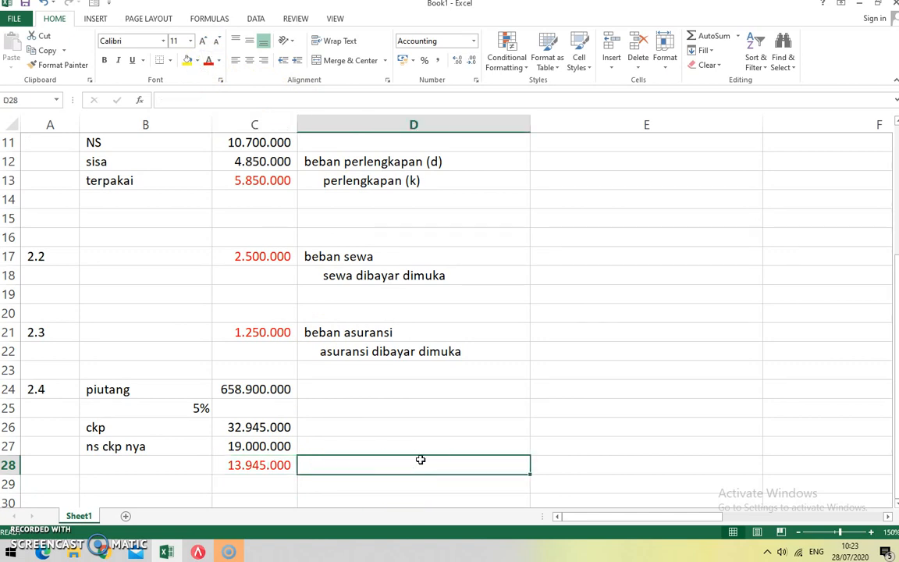
text(Beban kerugian piutang)
key(Return)
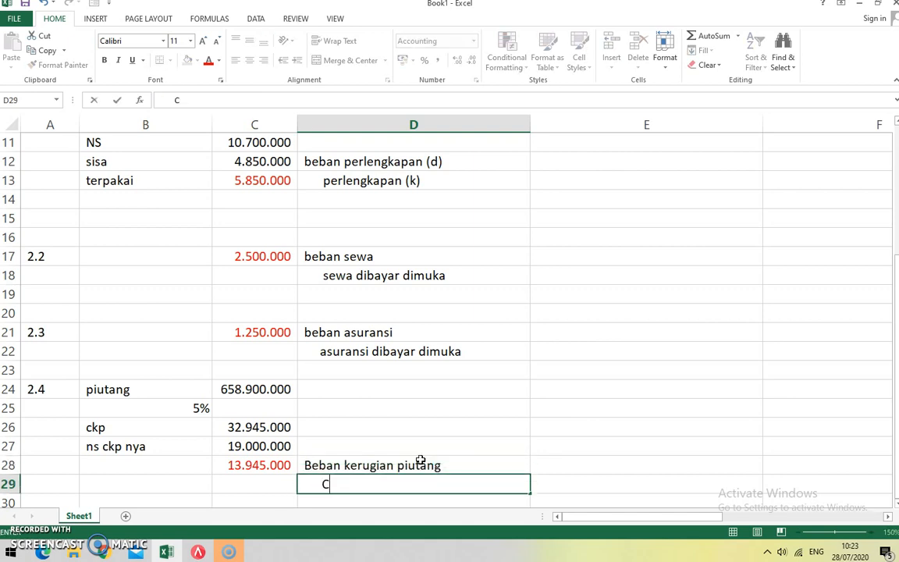
key(Return)
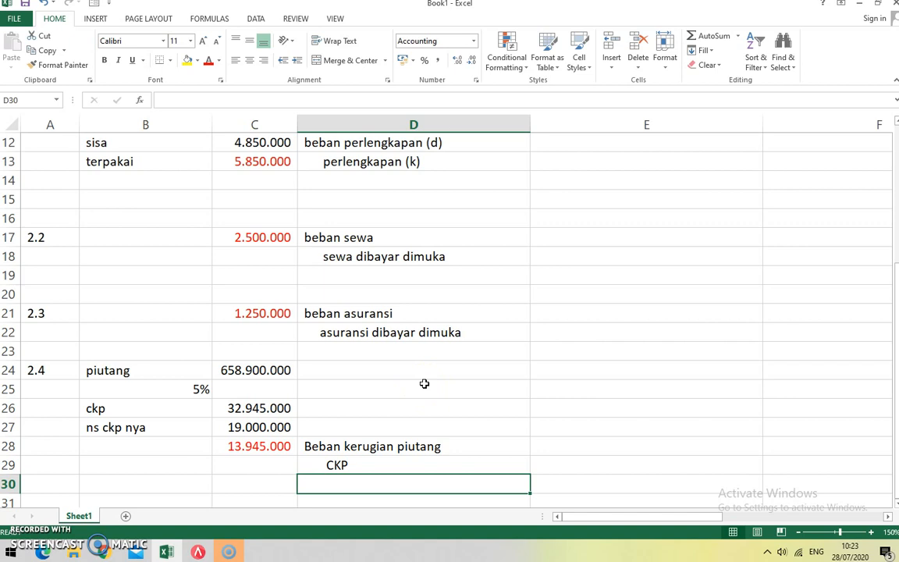
Step: Delete empty row 15 between items 2.1 and 2.2
click(11, 199)
right_click(11, 200)
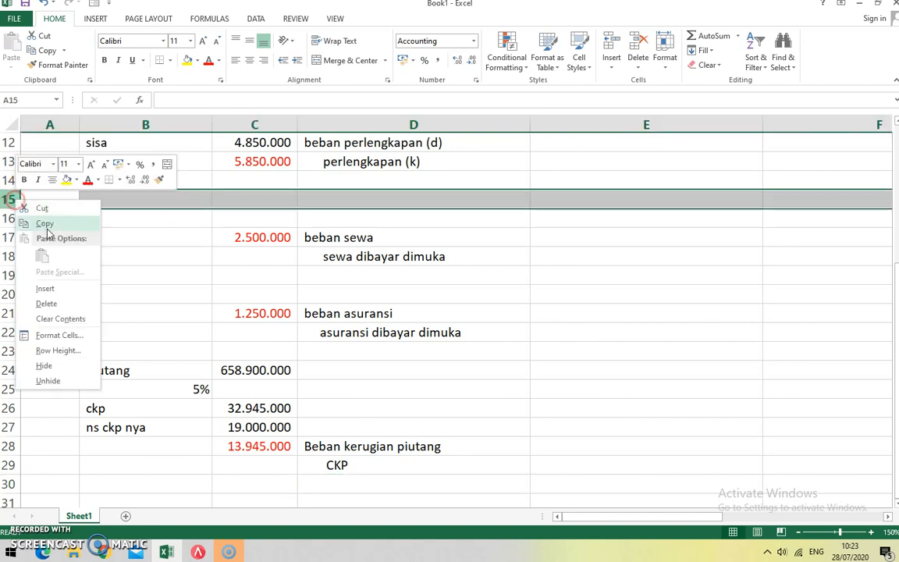
click(46, 303)
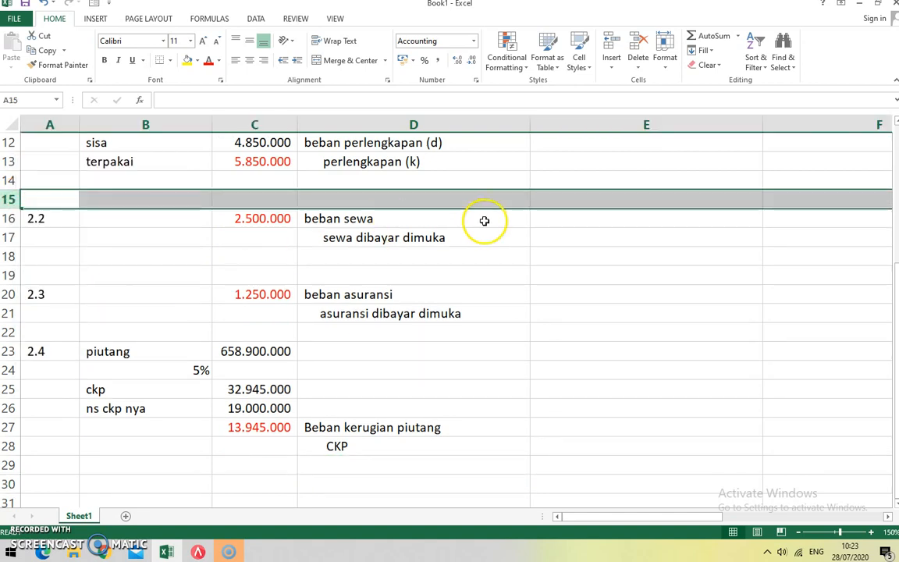
scroll(487, 269, up, 1)
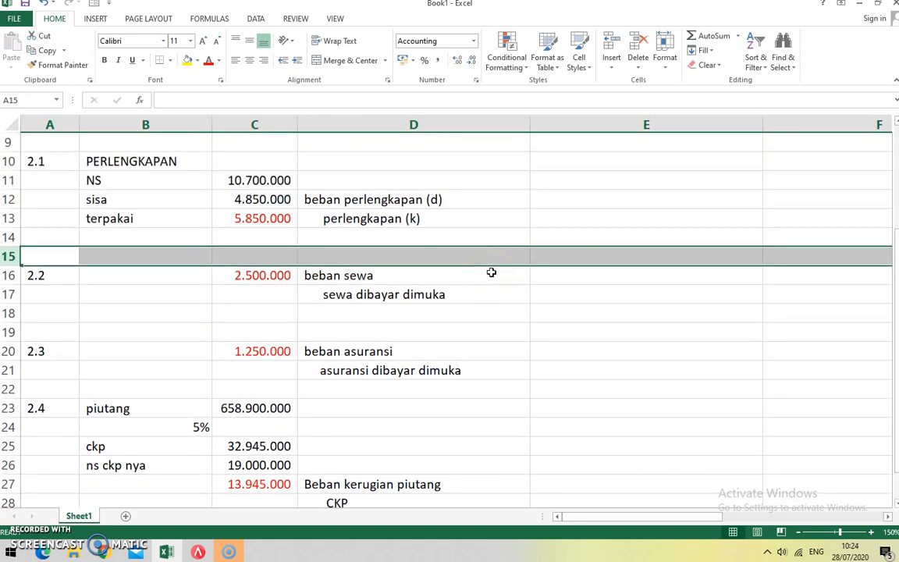
click(515, 307)
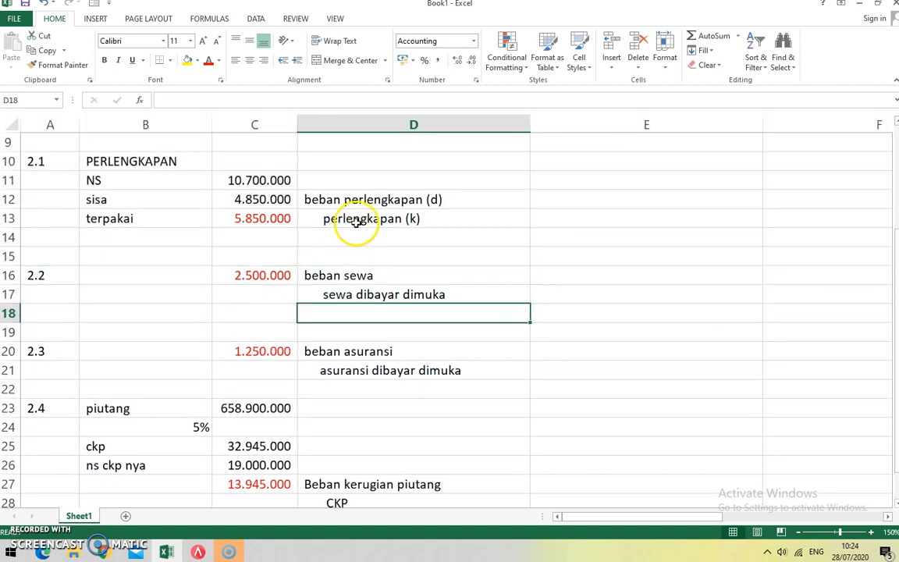
Step: Switch to Accurate and open a new general journal voucher from the general ledger (Buku Besar) module
click(198, 552)
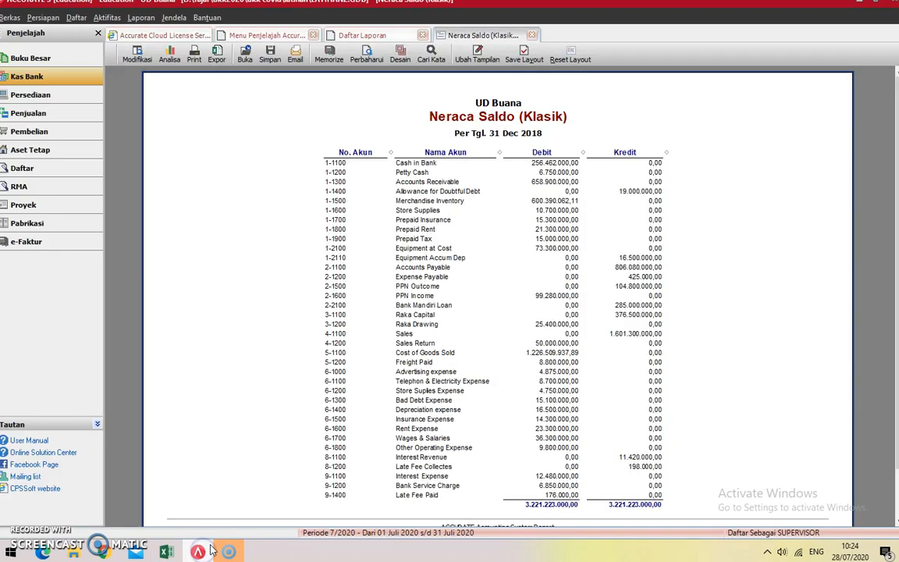
click(30, 56)
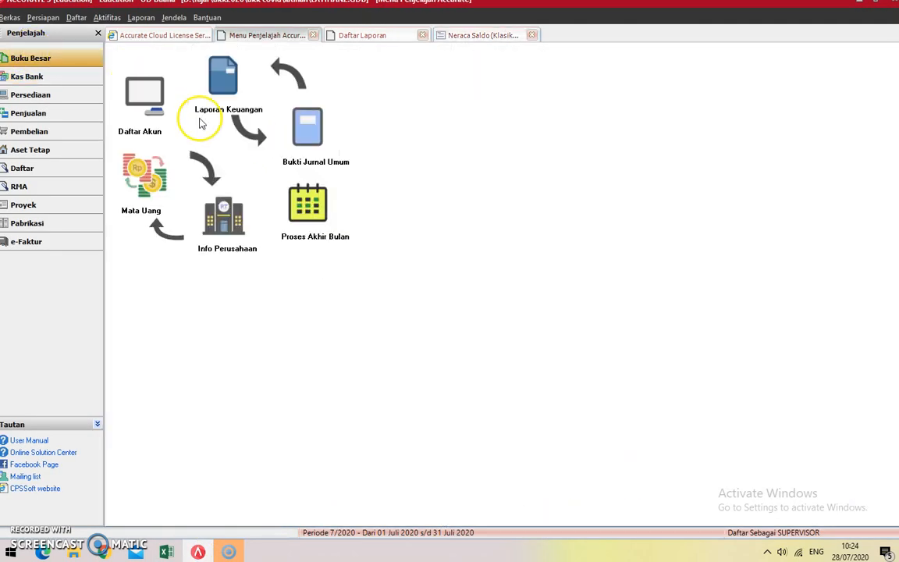
click(308, 129)
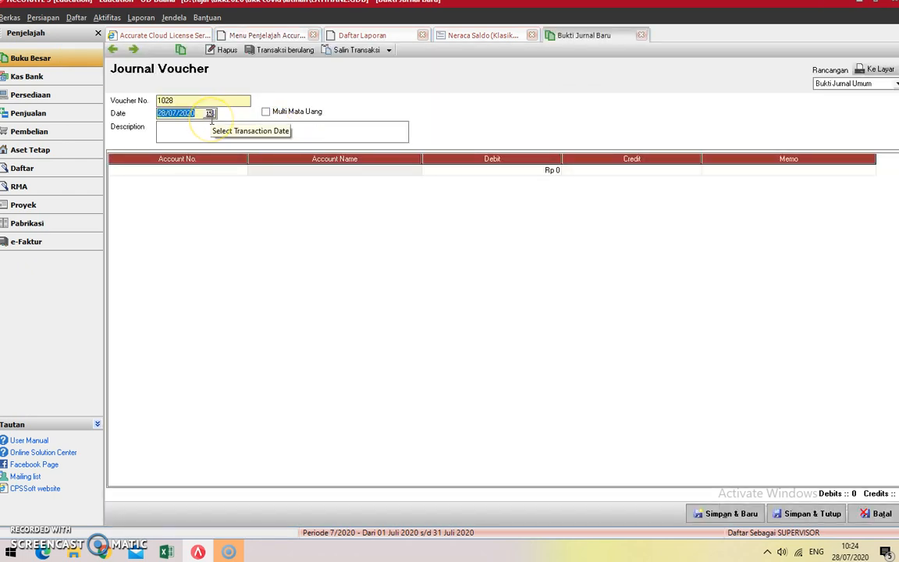
Step: Set the journal voucher's number to BM12-2 and its date to 31/12/18
click(190, 100)
drag(191, 100, 120, 96)
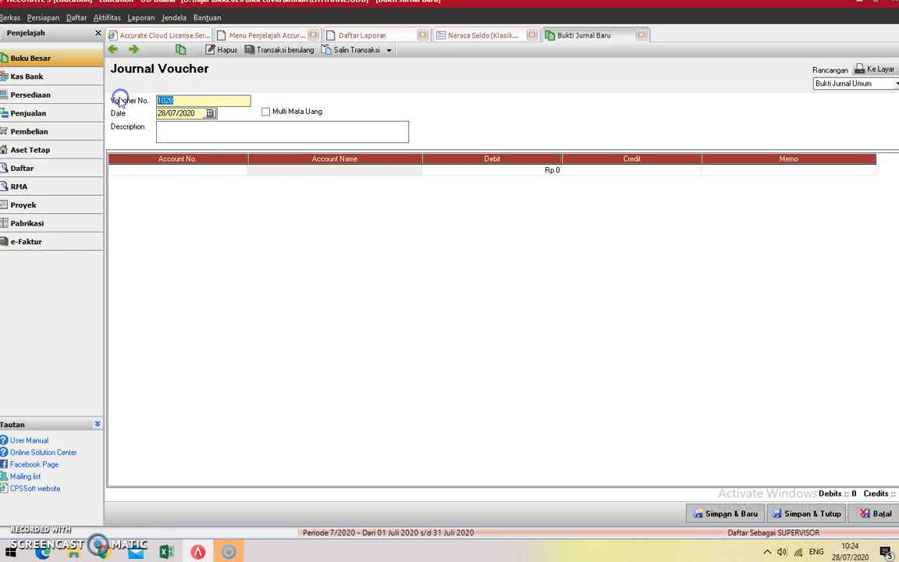
text(BM12-2)
key(Tab)
text(3)
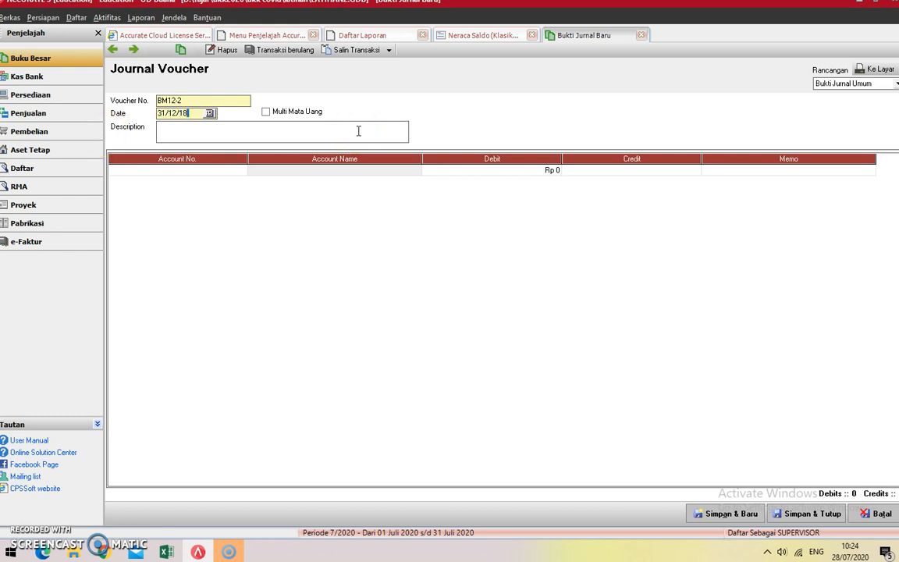
Step: Enter the voucher description PENYESUAIAN, PERLENKAPAN, SEWA, ASURANSI DAN CKP
key(Tab)
click(358, 131)
text(P)
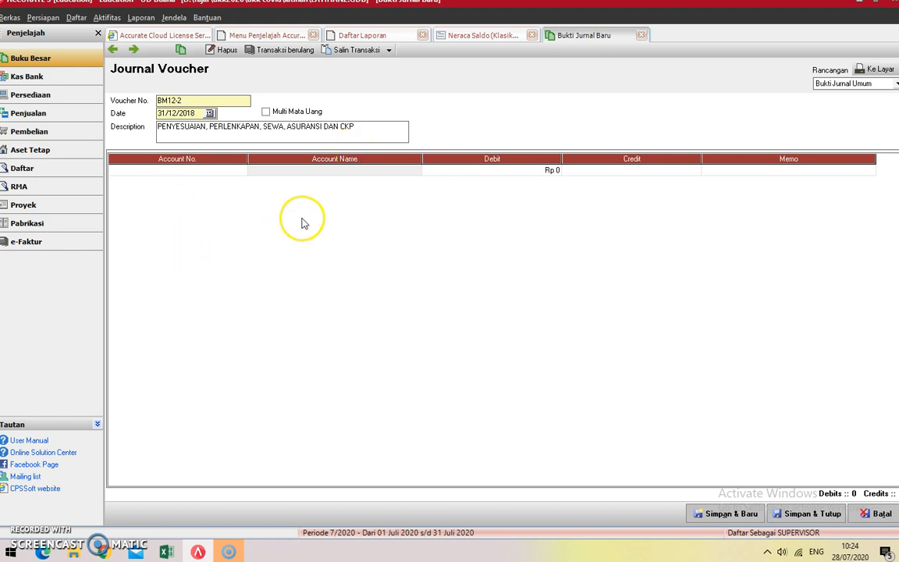
Step: Add a journal line debiting account 6-1200 Store Suplies Expense with 5.850.000, consulting the Excel worksheet for the used-supplies amount
click(242, 172)
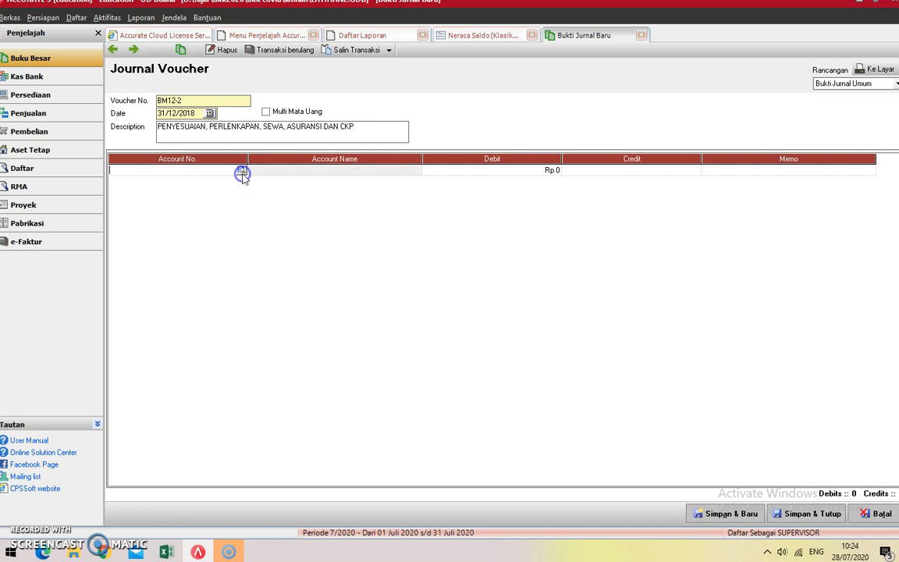
click(241, 170)
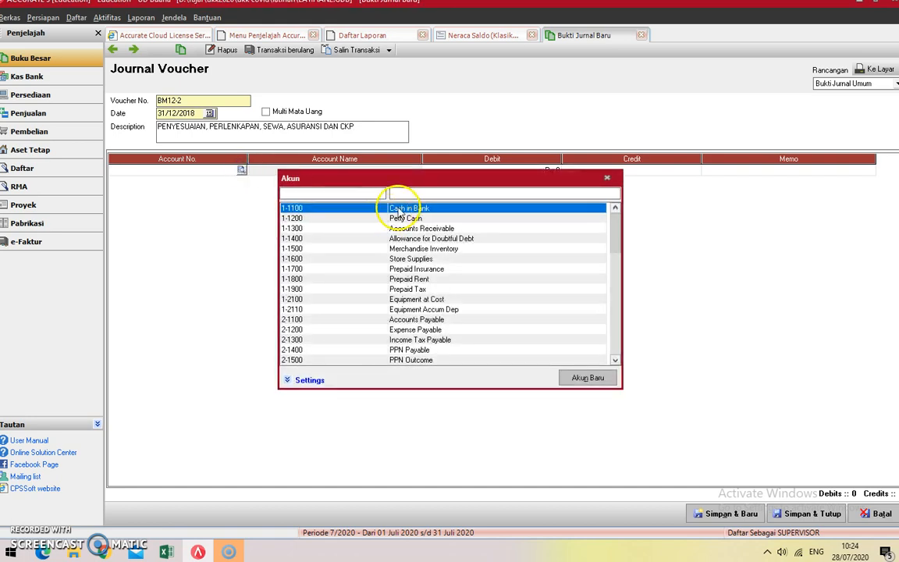
text(EX)
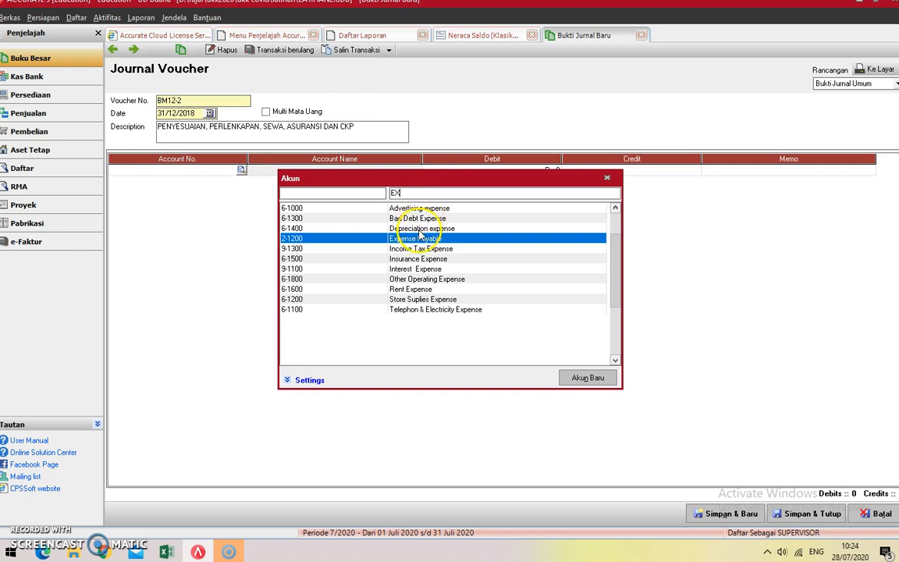
double_click(423, 299)
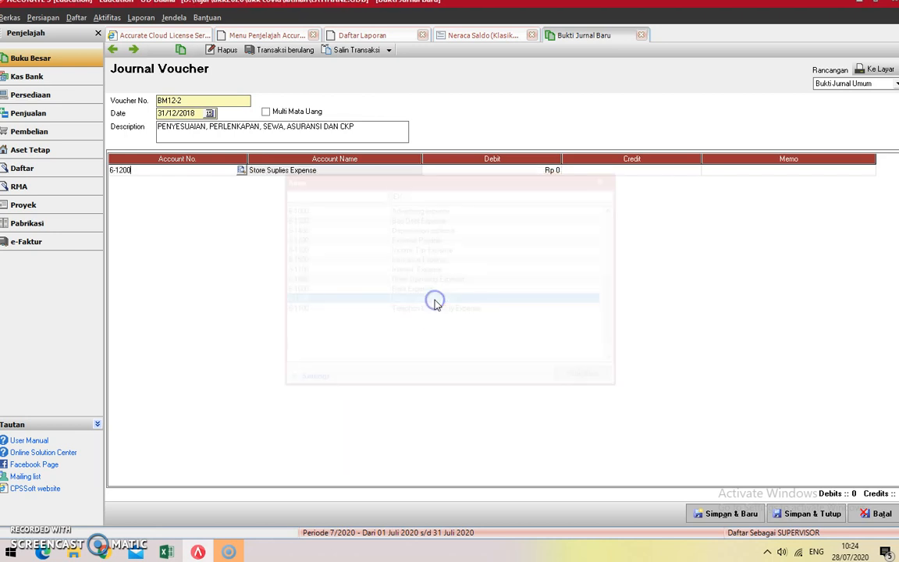
click(477, 172)
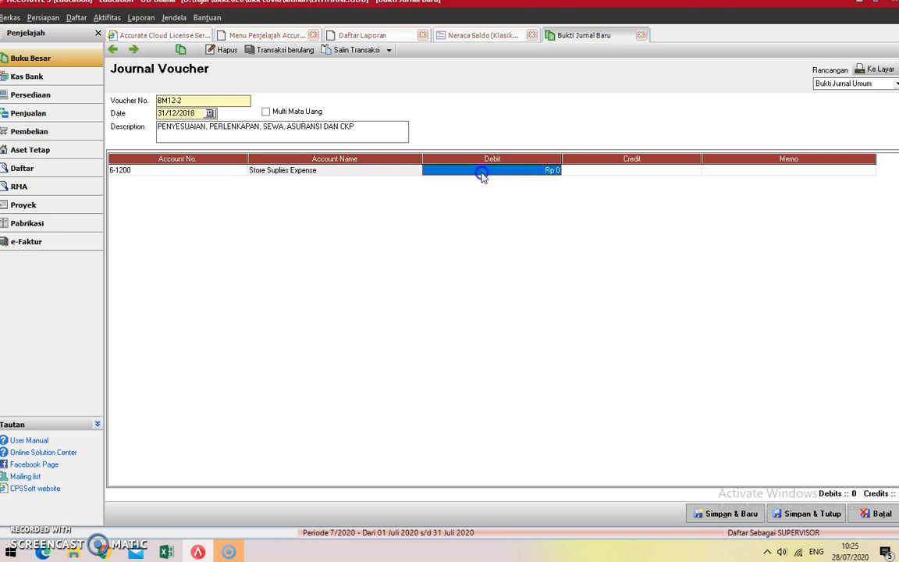
click(166, 552)
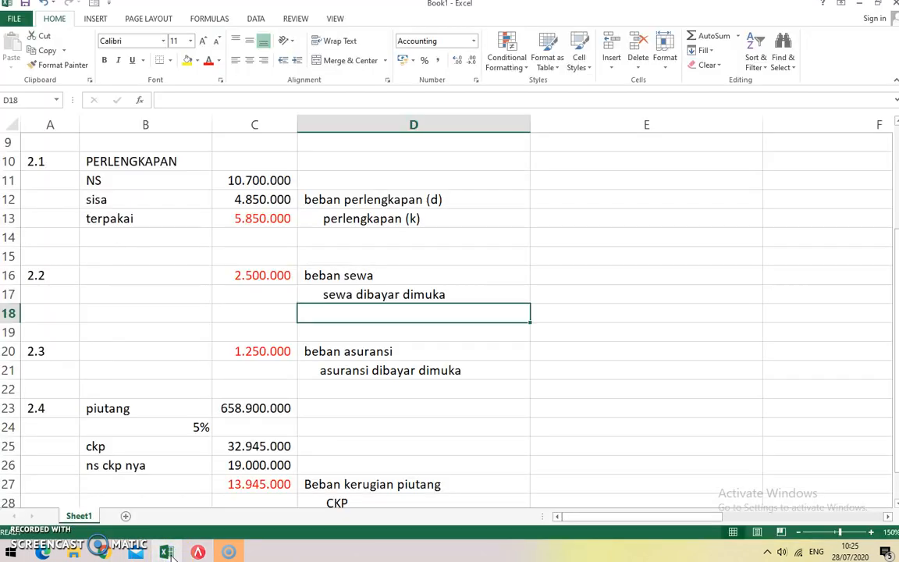
click(166, 551)
text(5850000)
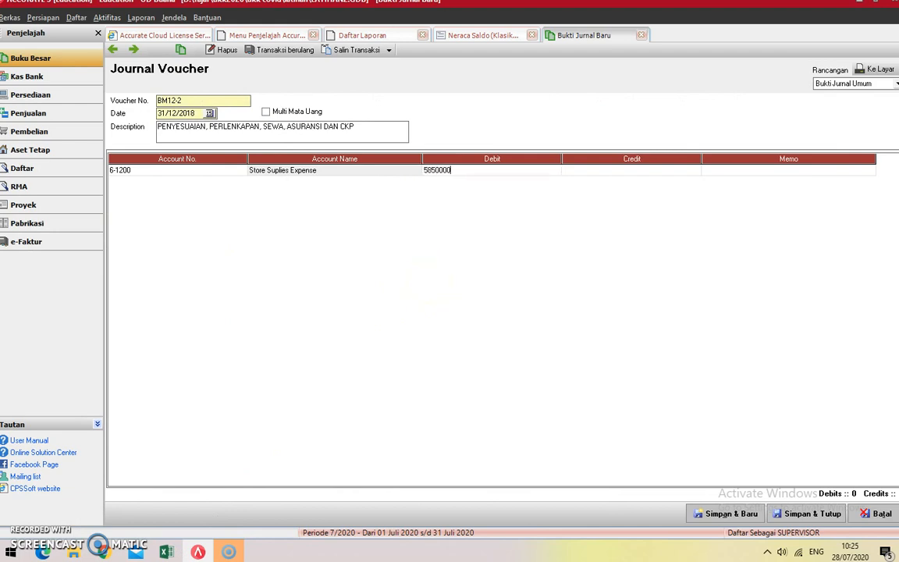
key(Tab)
key(Tab)
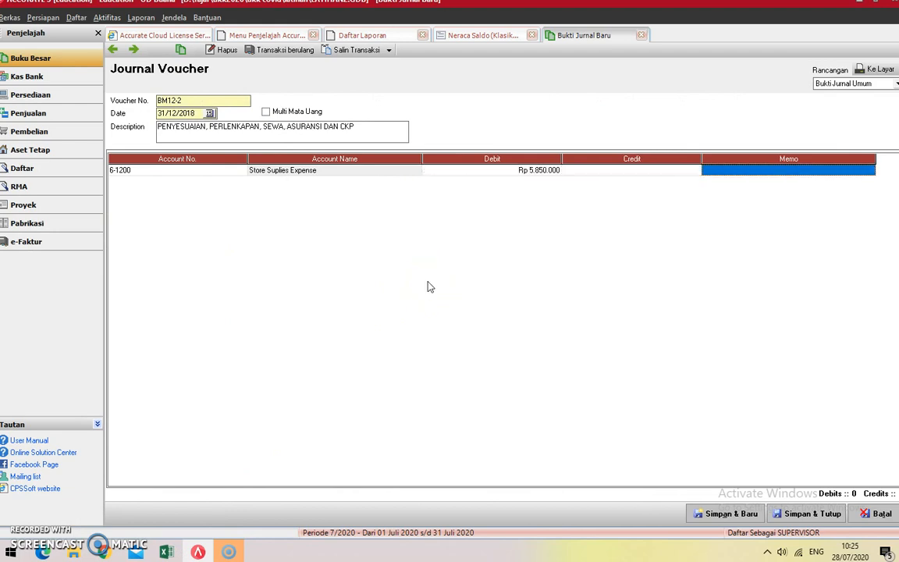
key(Tab)
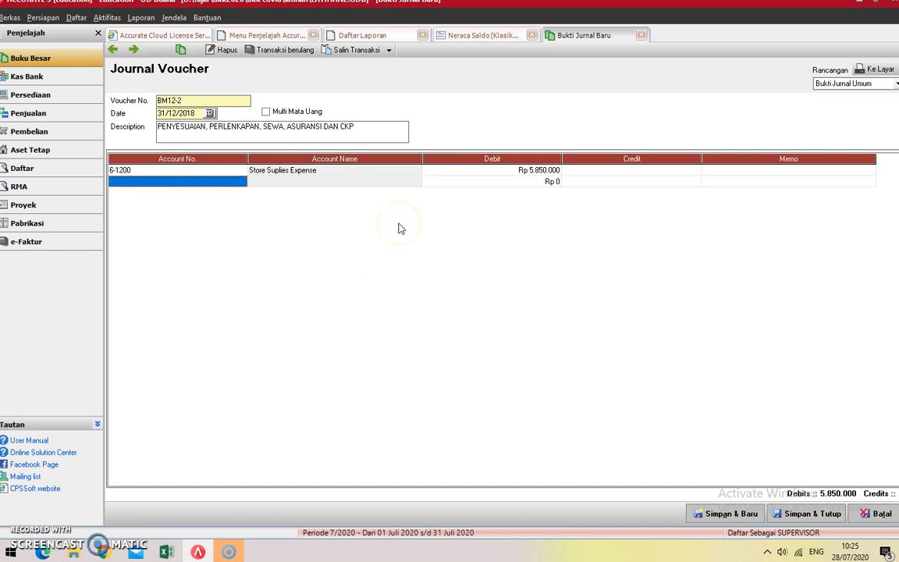
Step: Add account 1-1600 Store Supplies as the credit line balancing the supplies expense
click(241, 181)
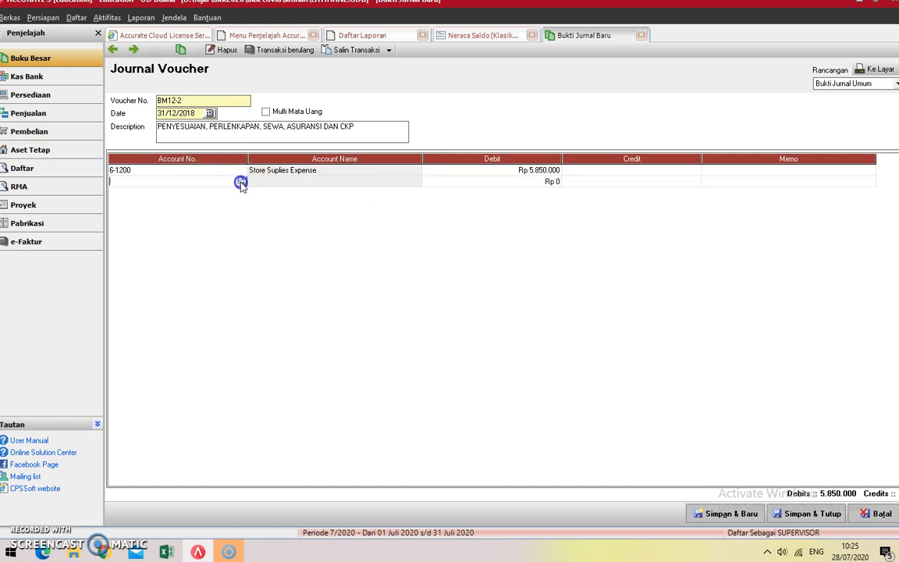
click(241, 182)
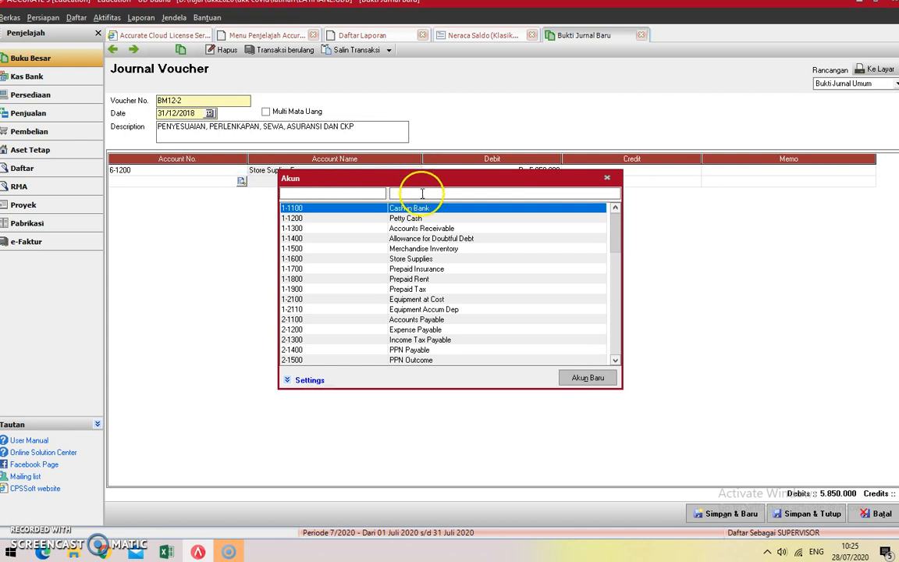
double_click(421, 259)
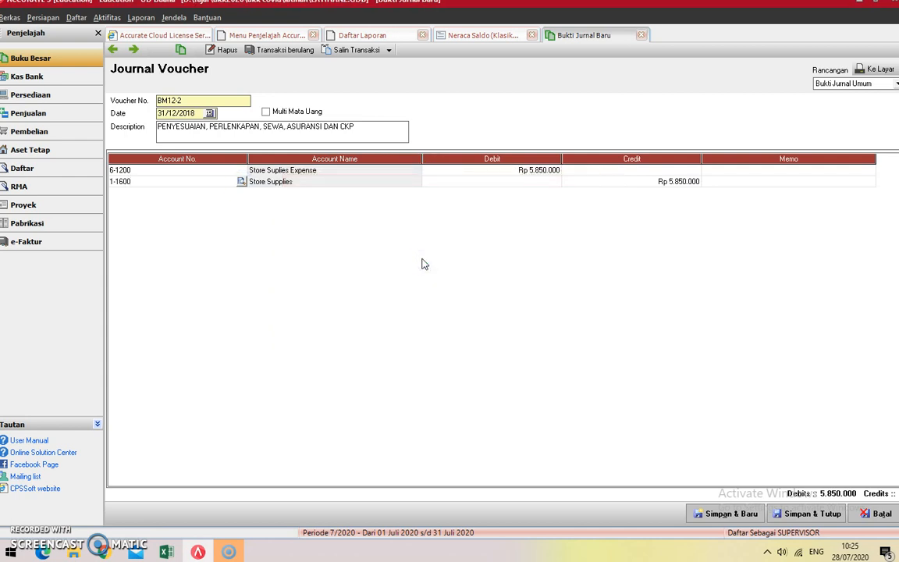
click(729, 184)
key(Tab)
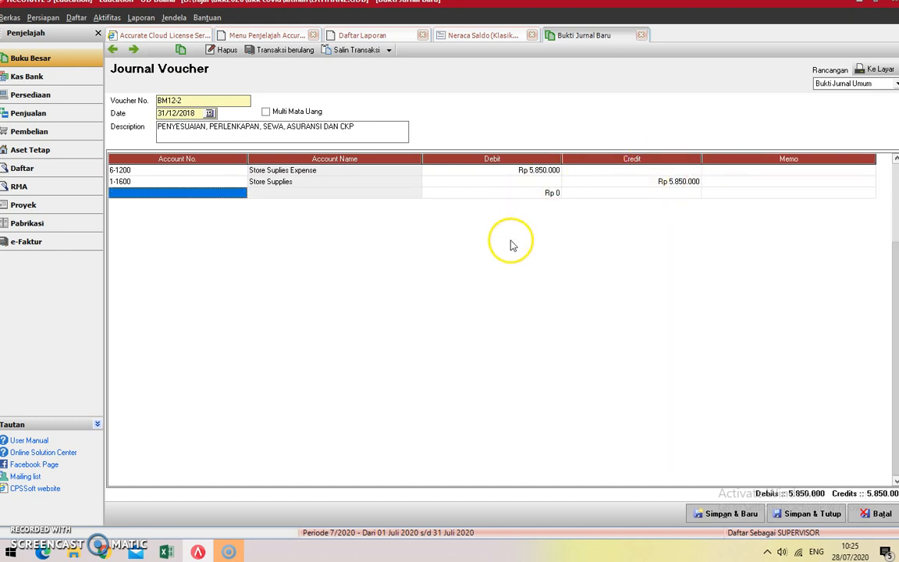
Step: Consult item 2.2 in the Excel worksheet and add account 6-1600 Rent Expense as the third journal line
click(166, 552)
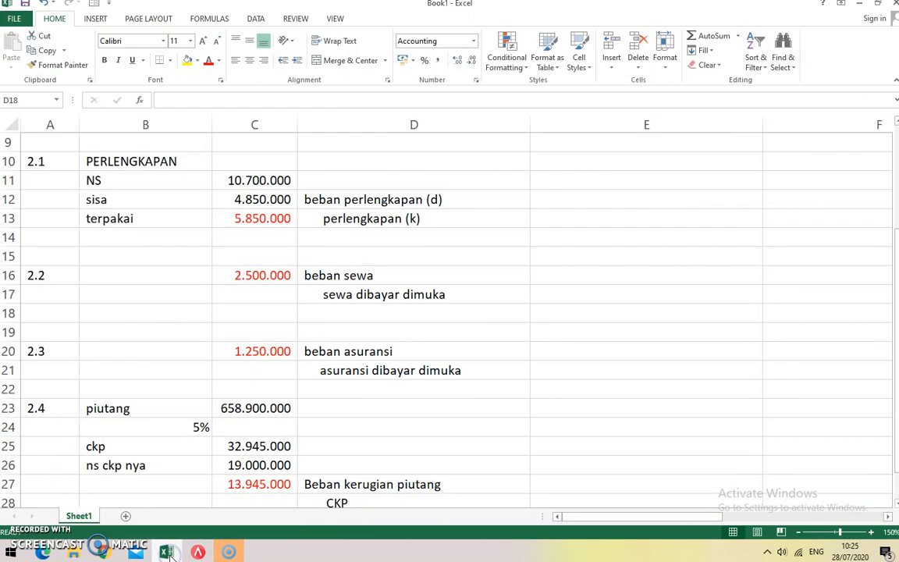
click(166, 551)
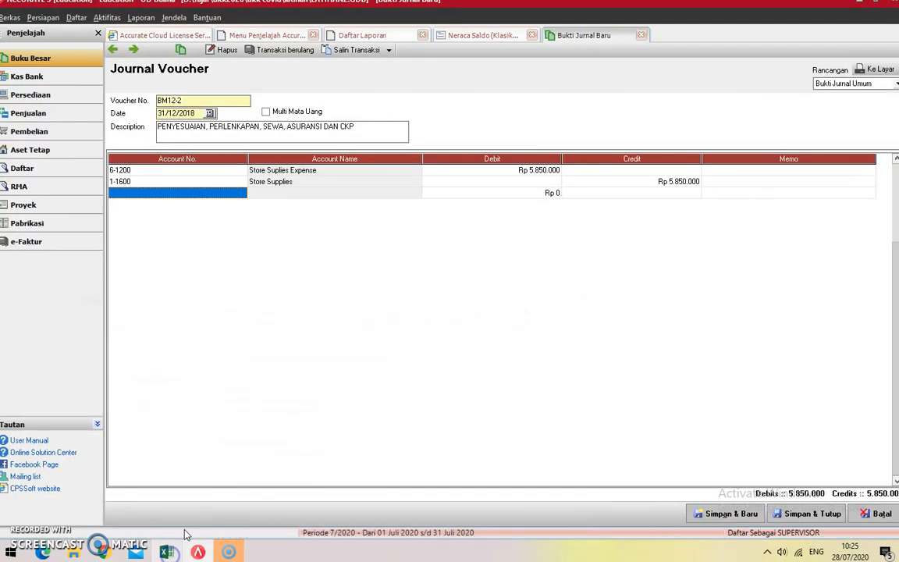
click(241, 193)
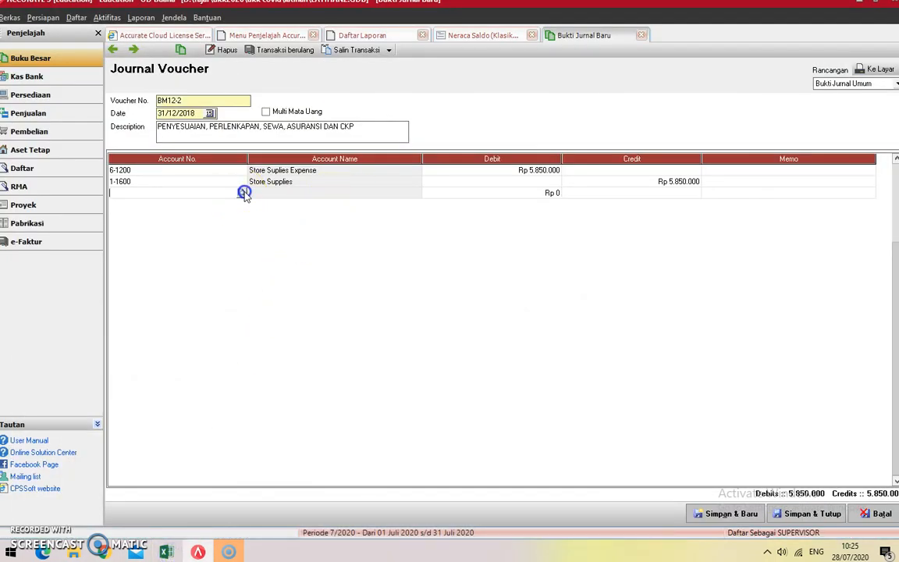
click(241, 193)
click(472, 192)
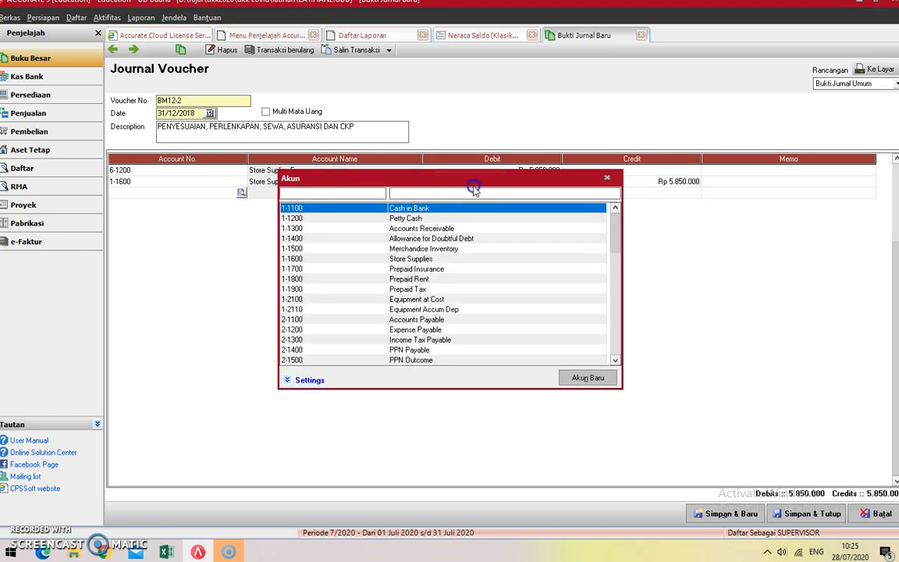
text(ren)
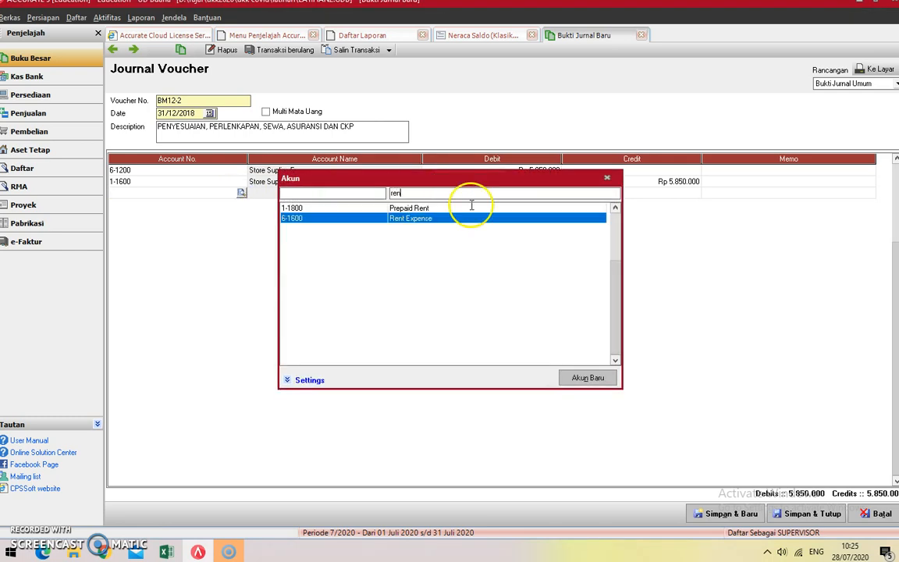
double_click(448, 221)
key(Tab)
key(Tab)
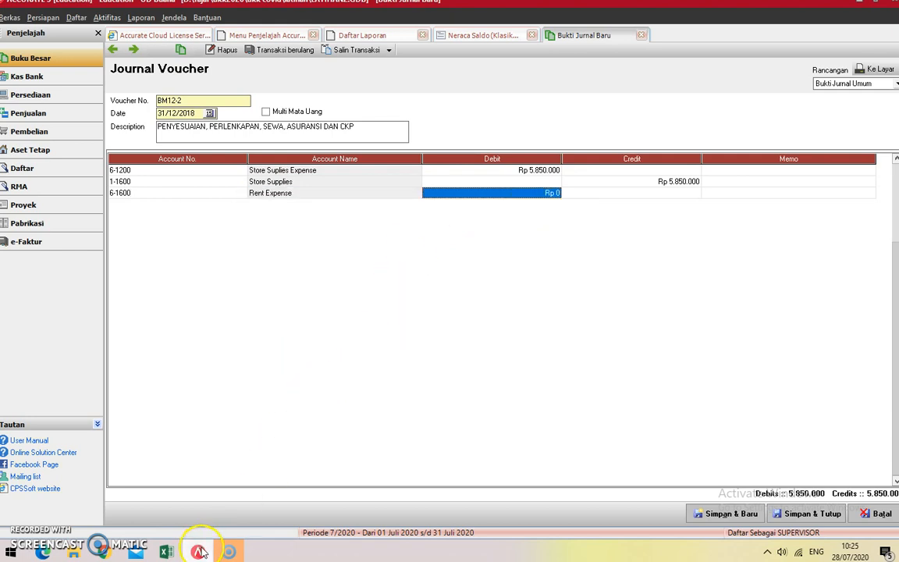
Step: Recheck the rent adjustment in Excel and enter 2.500.000 as the Rent Expense debit
click(200, 550)
click(162, 551)
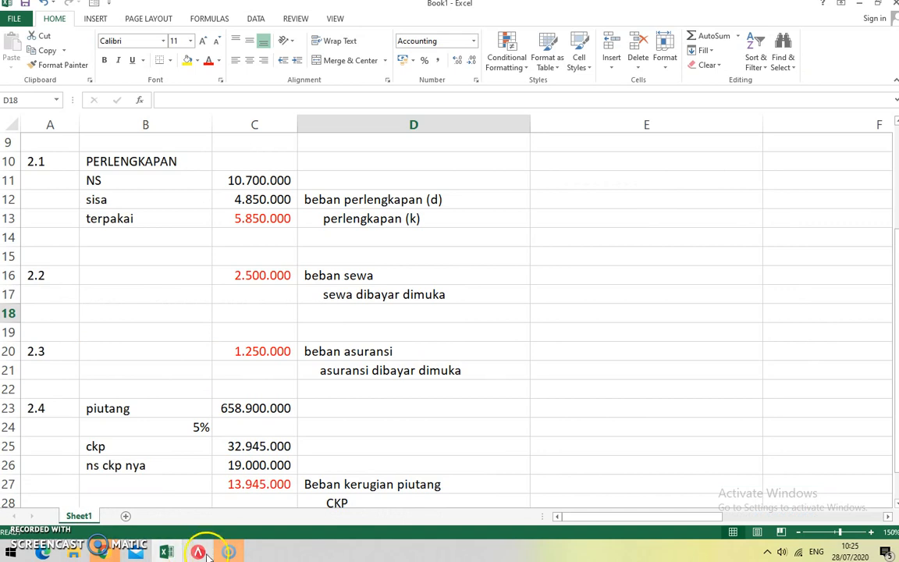
click(195, 552)
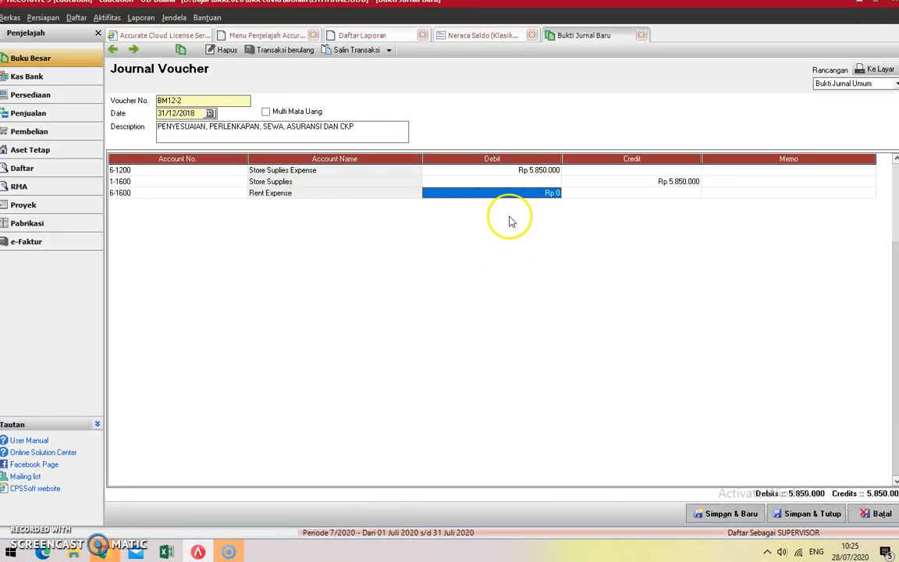
text(2.500.00)
text(0000)
key(Tab)
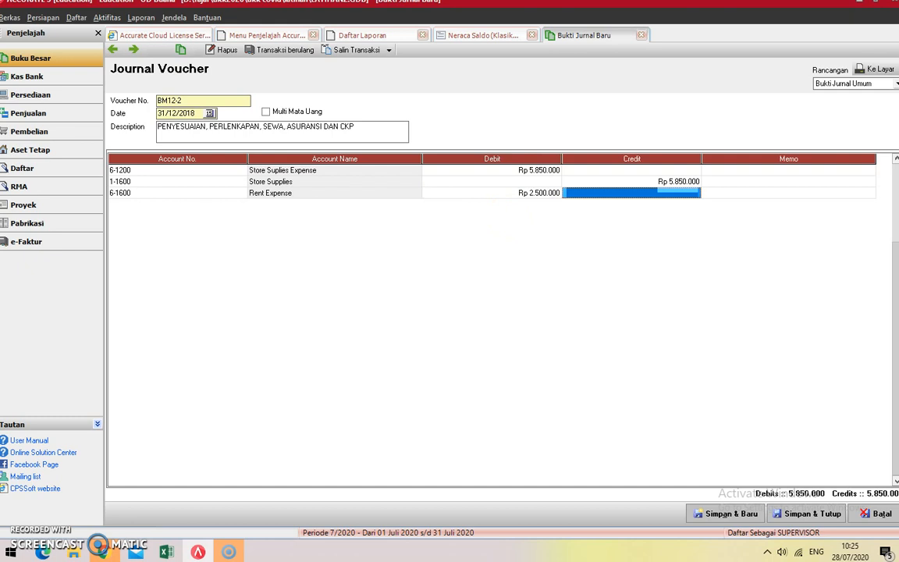
key(Tab)
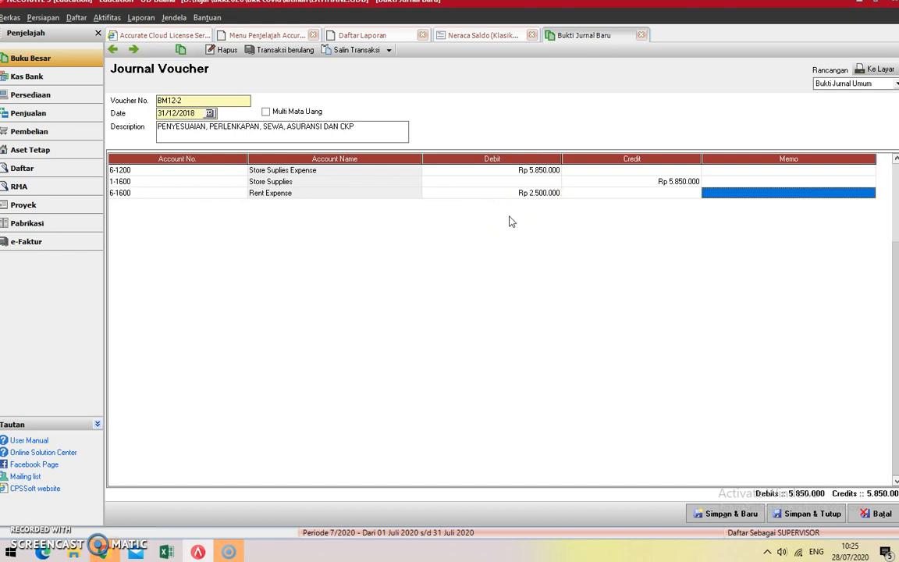
key(Tab)
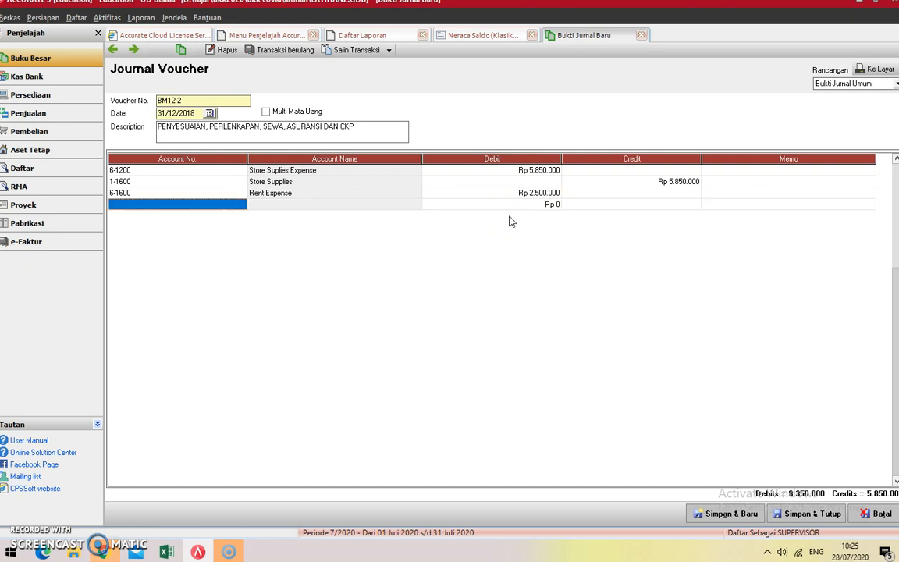
Step: Add account 1-1800 Prepaid Rent as the credit line balancing the rent expense
click(240, 203)
click(241, 203)
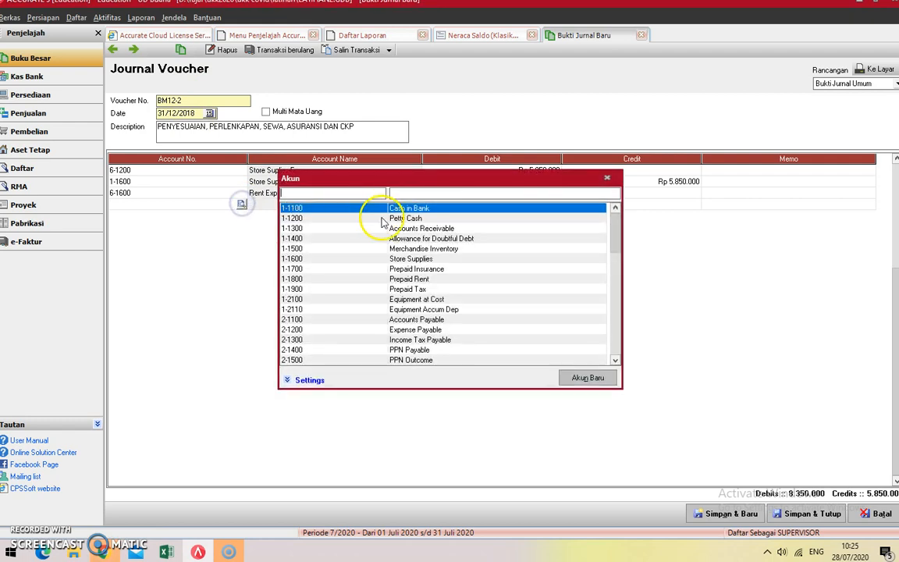
click(420, 279)
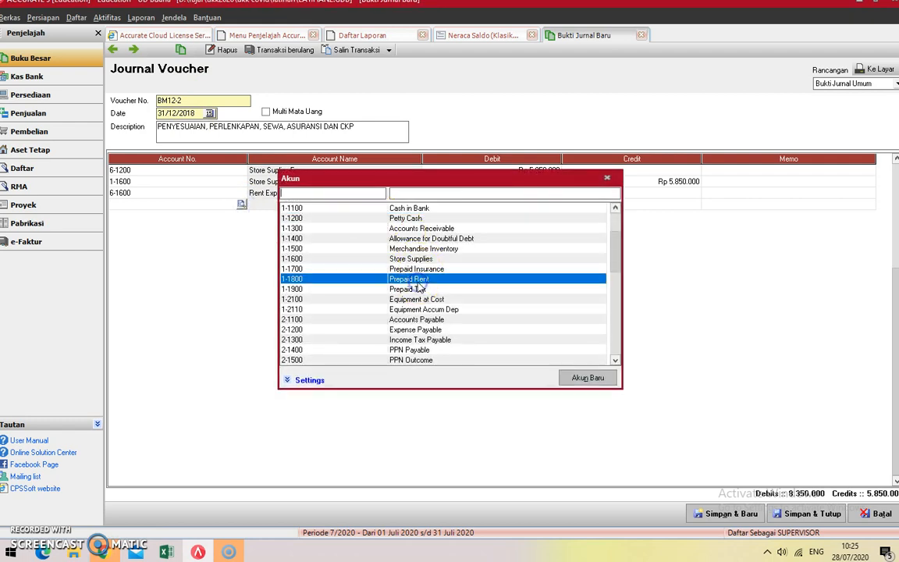
double_click(457, 279)
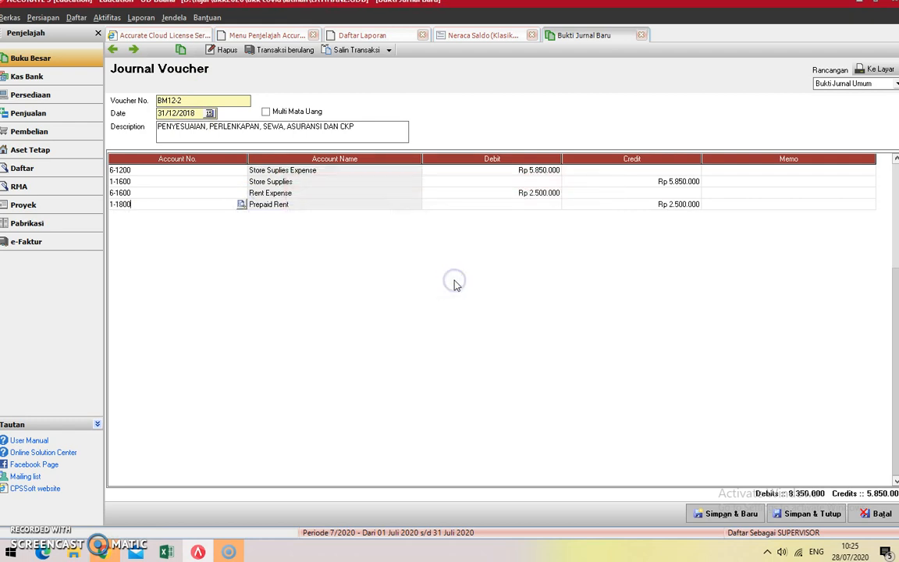
key(Tab)
key(Tab)
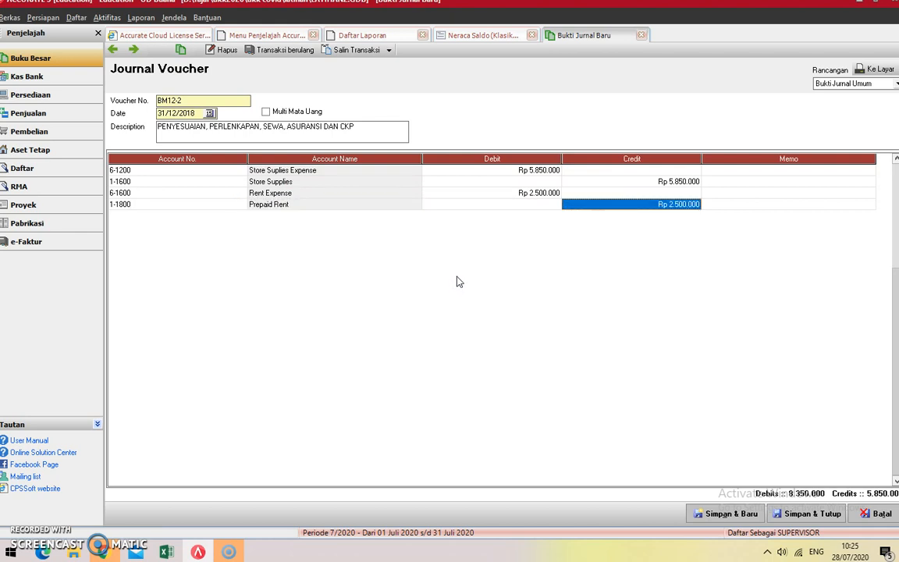
key(Tab)
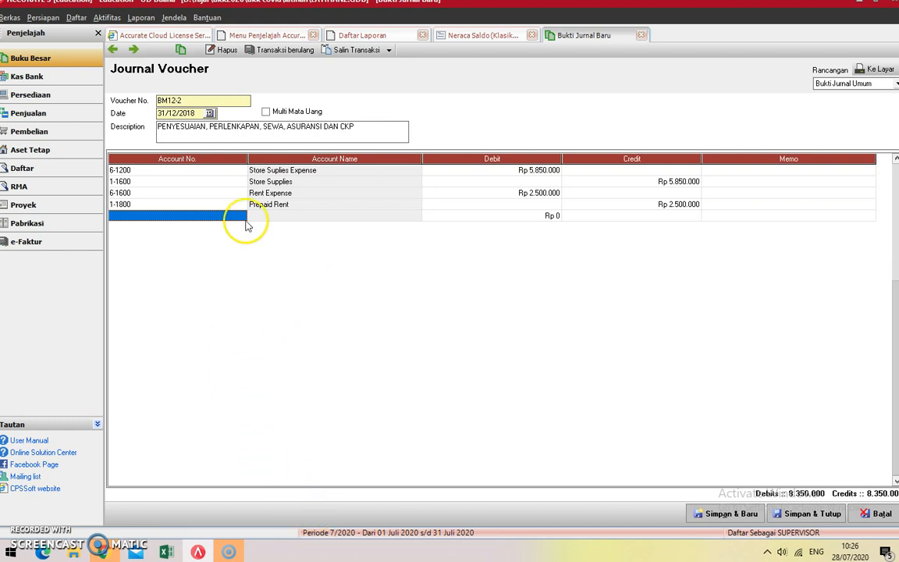
Step: Consult item 2.3 in the Excel worksheet and add account 6-1500 Insurance Expense as the fifth journal line
click(164, 551)
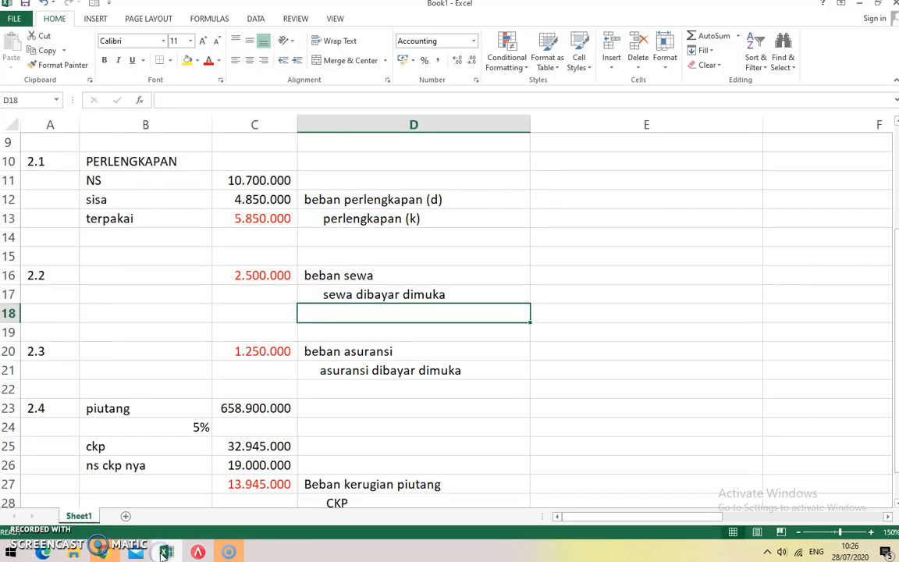
click(164, 551)
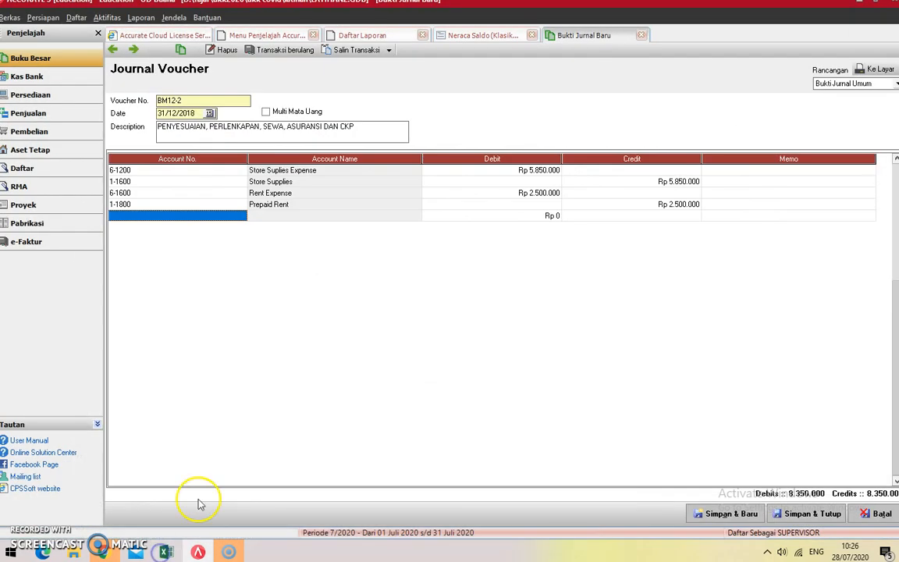
click(239, 217)
click(241, 216)
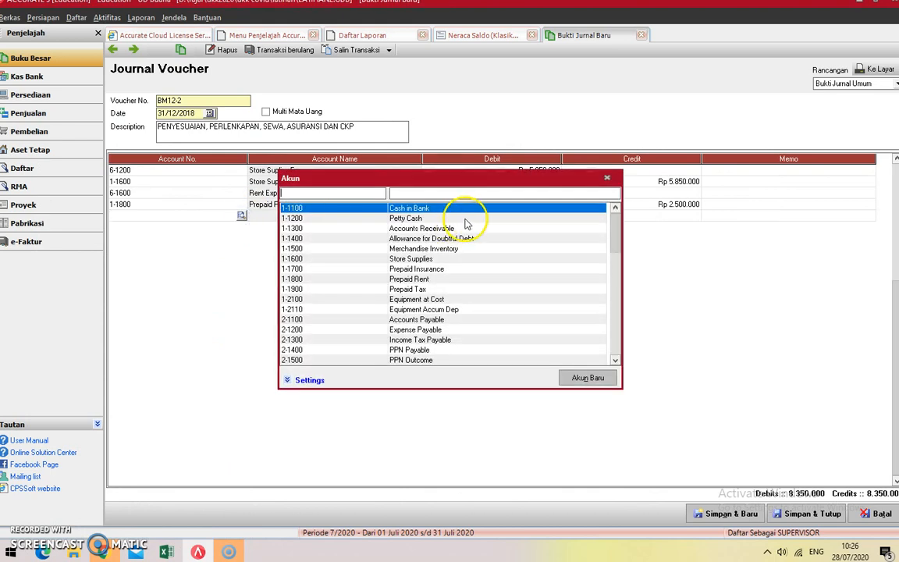
text(ins)
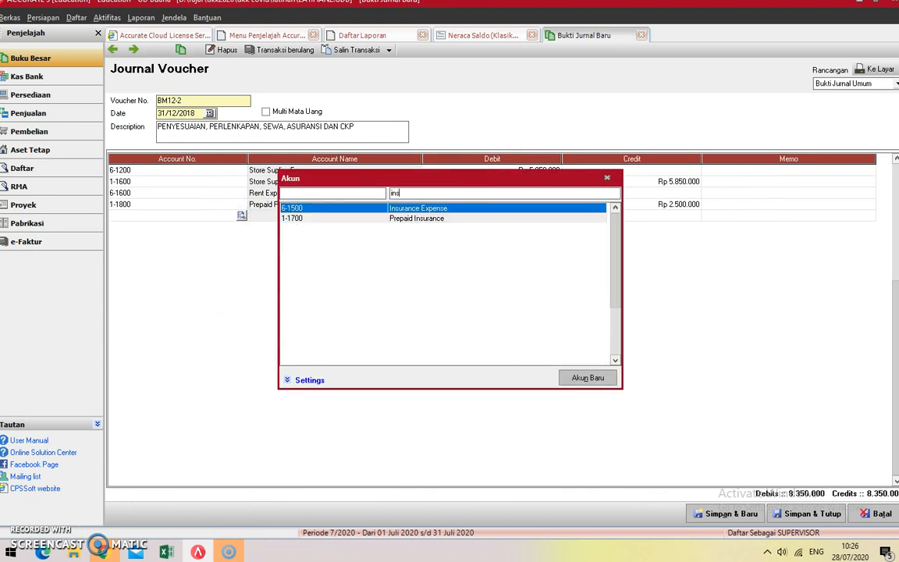
double_click(463, 207)
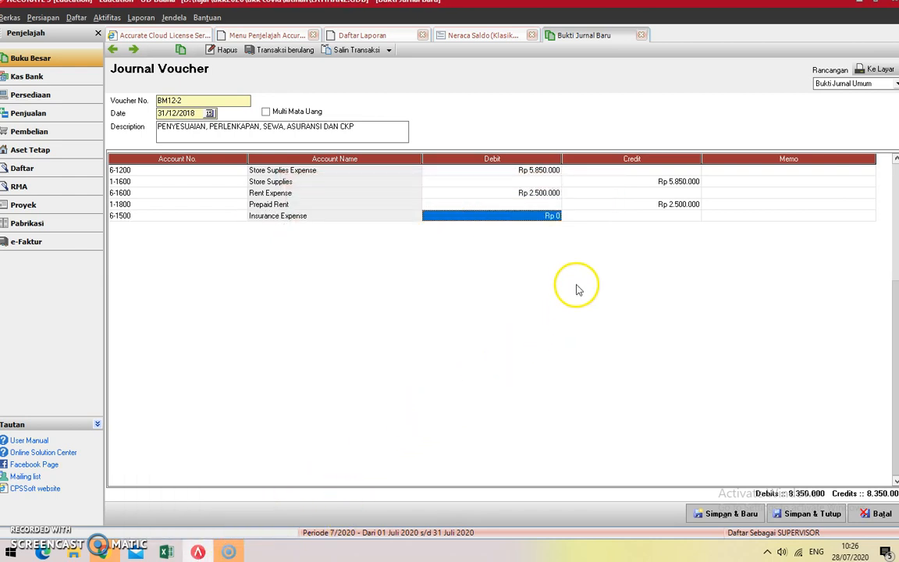
Step: Enter 1.250.000 as the Insurance Expense debit and add an empty journal line below it
text(1250000)
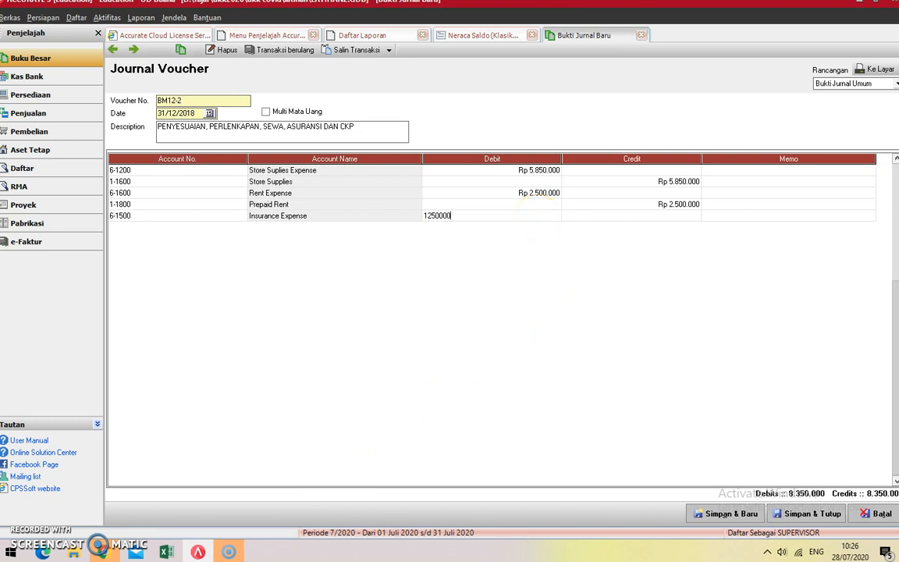
key(Tab)
key(Tab)
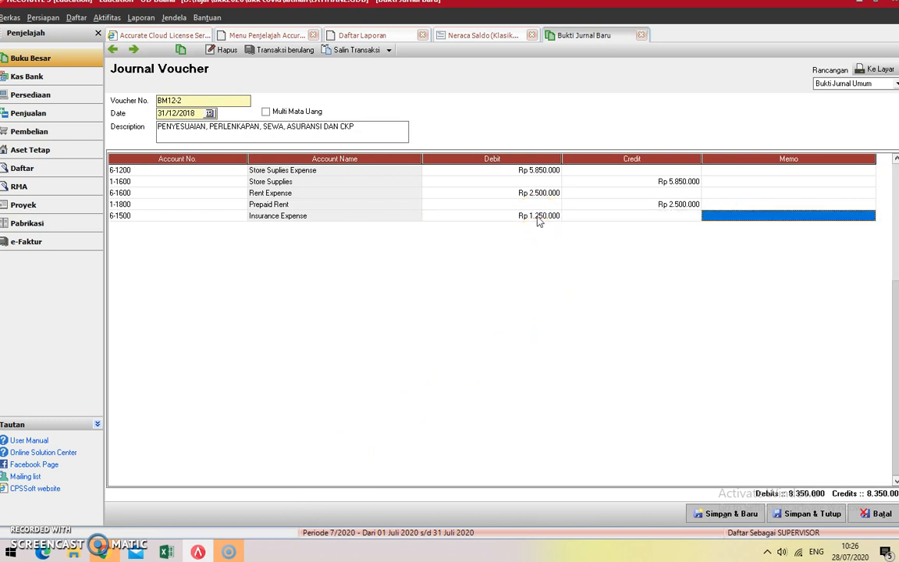
key(Tab)
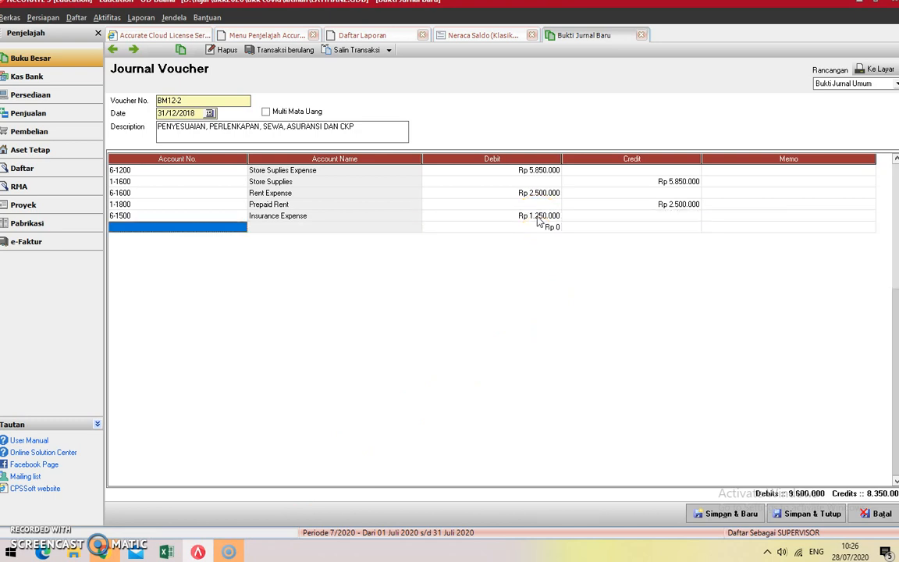
Step: Add account 1-1700 Prepaid Insurance as the credit line balancing the insurance expense
click(241, 227)
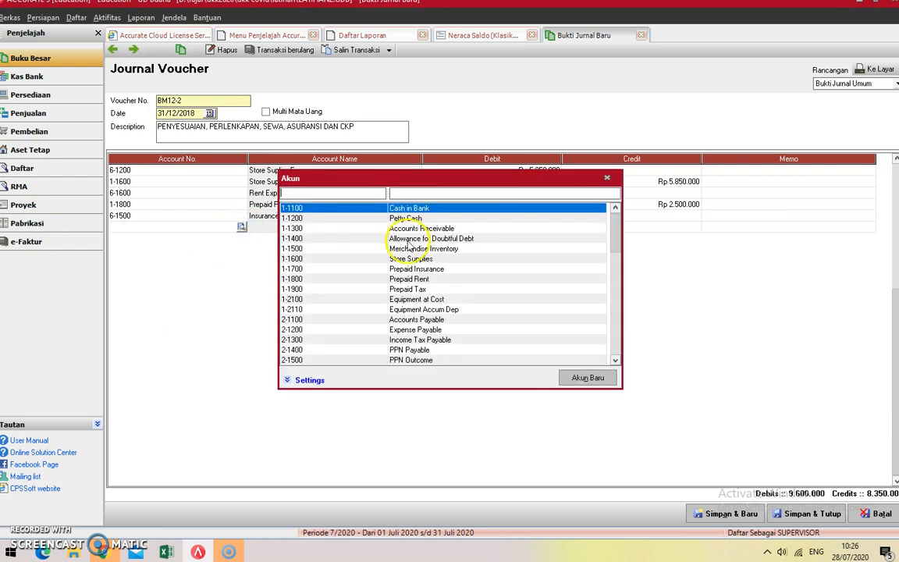
click(407, 269)
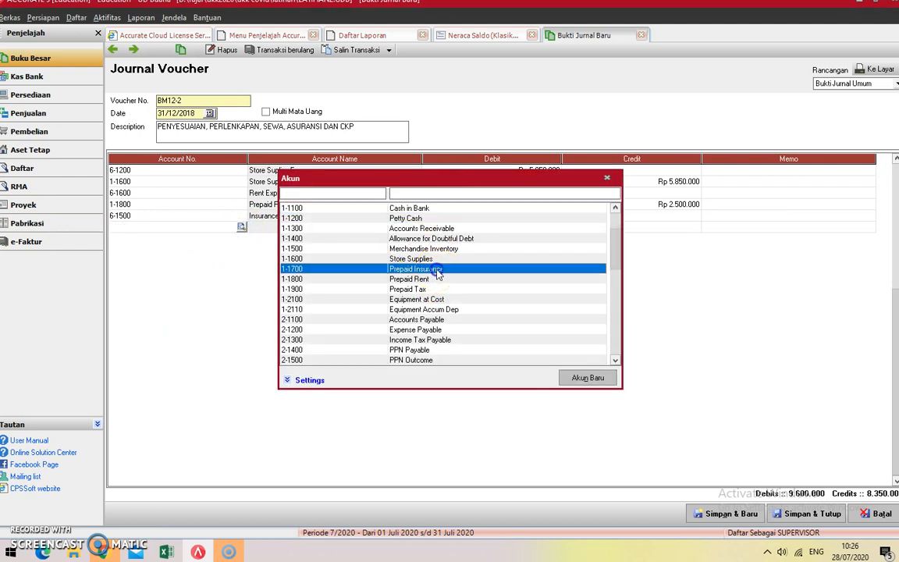
double_click(387, 265)
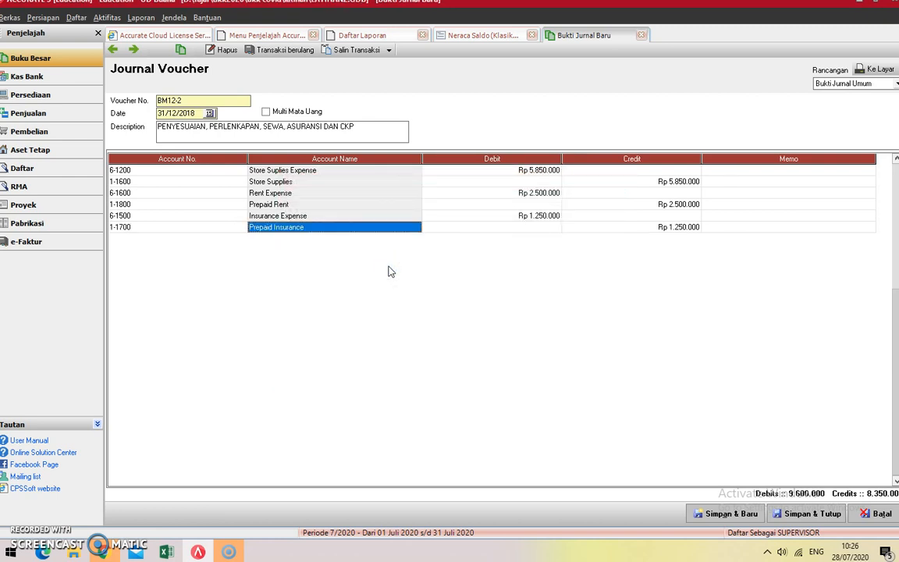
key(Tab)
key(Tab)
key(Tab)
click(407, 263)
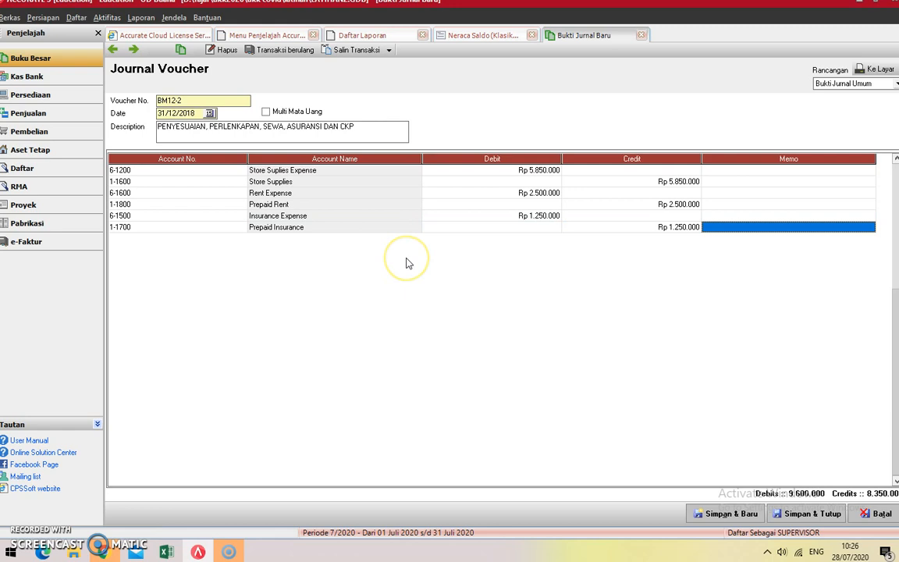
key(Tab)
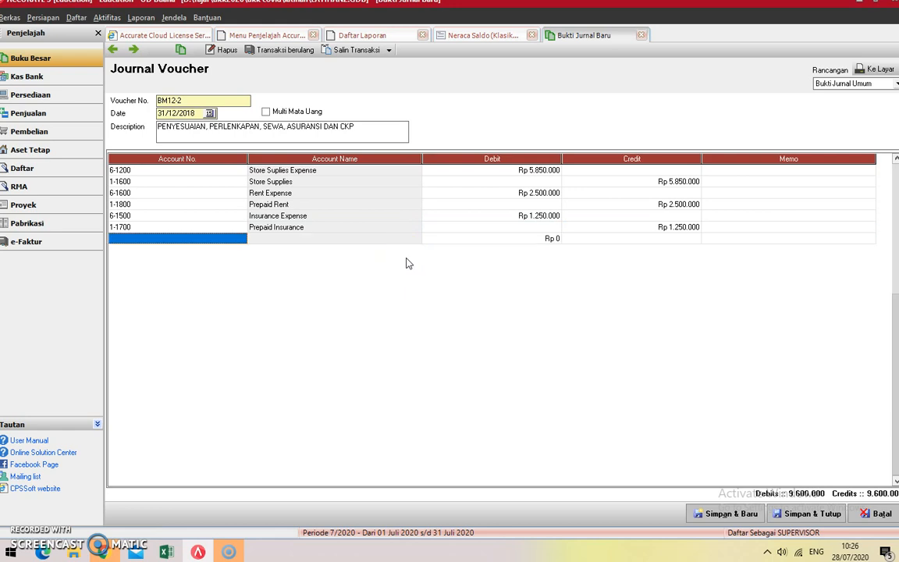
Step: Add account 6-1300 Bad Debt Expense as the seventh journal line
click(242, 238)
click(427, 196)
text(ba)
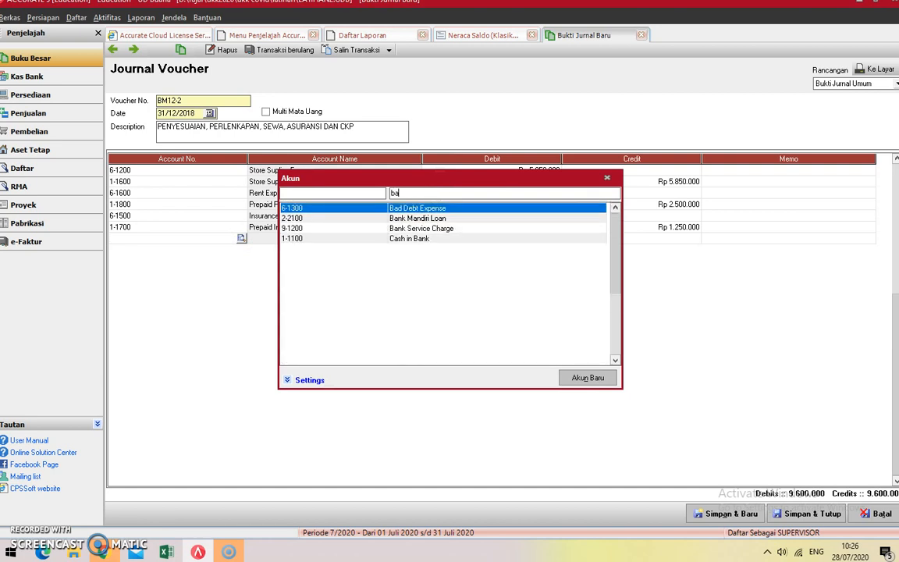
double_click(435, 209)
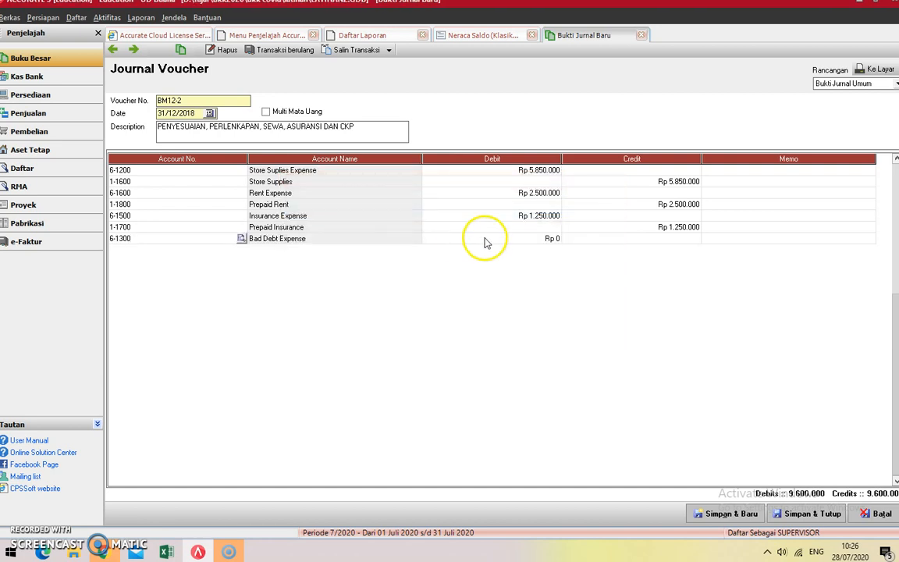
click(485, 239)
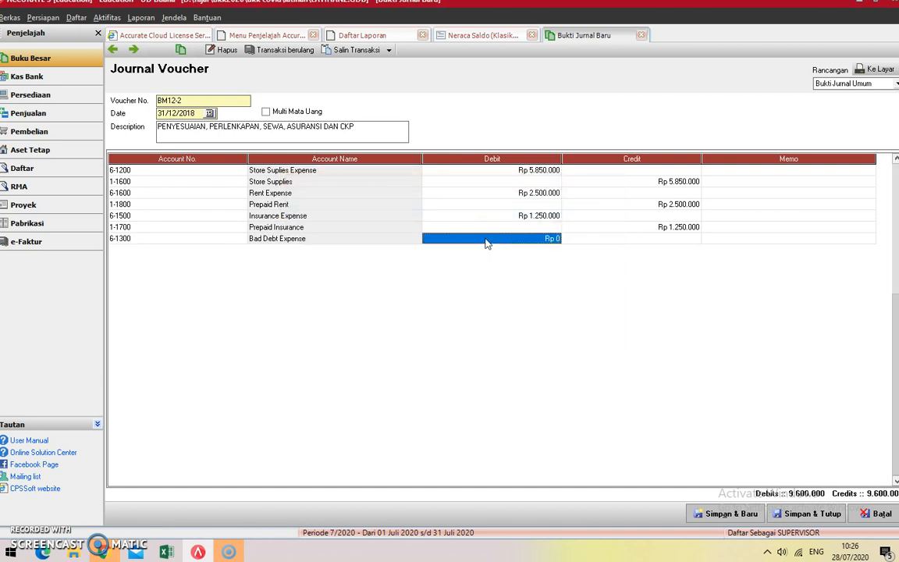
Step: Consult item 2.4 in the Excel worksheet and enter 13.945.000 as the Bad Debt Expense debit
click(166, 551)
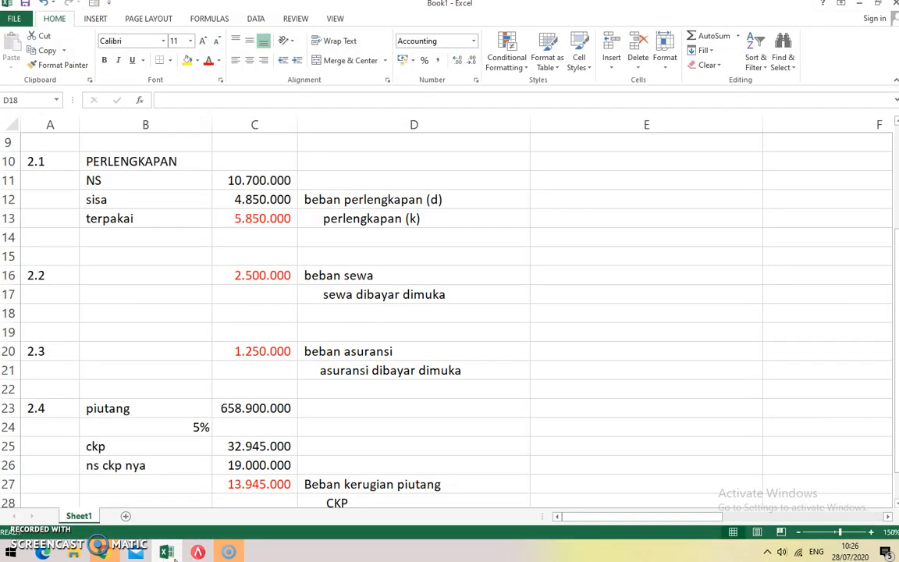
click(172, 553)
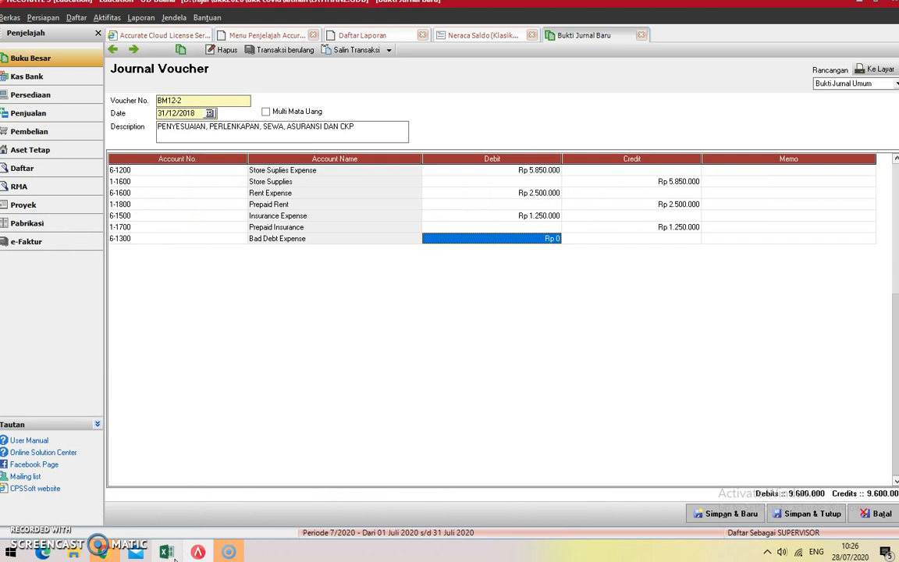
text(13945)
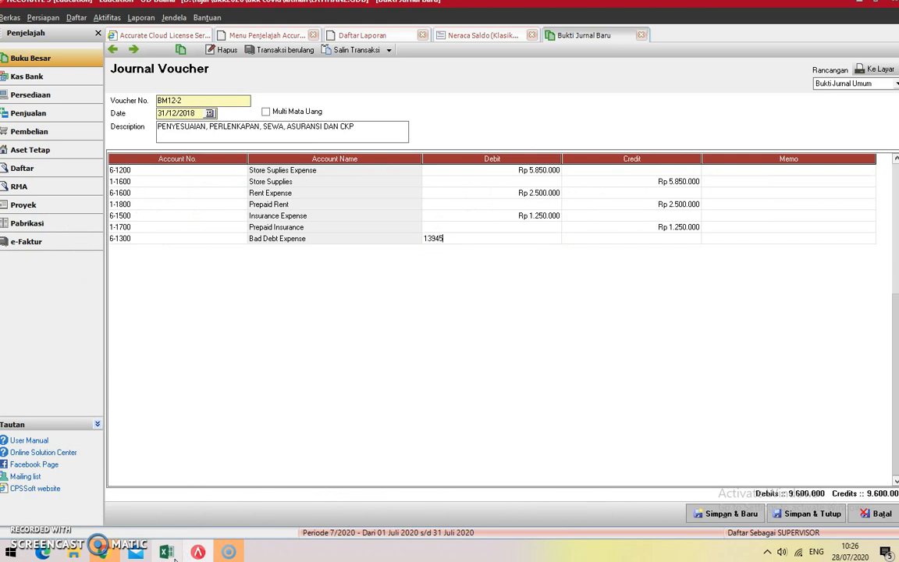
key(Tab)
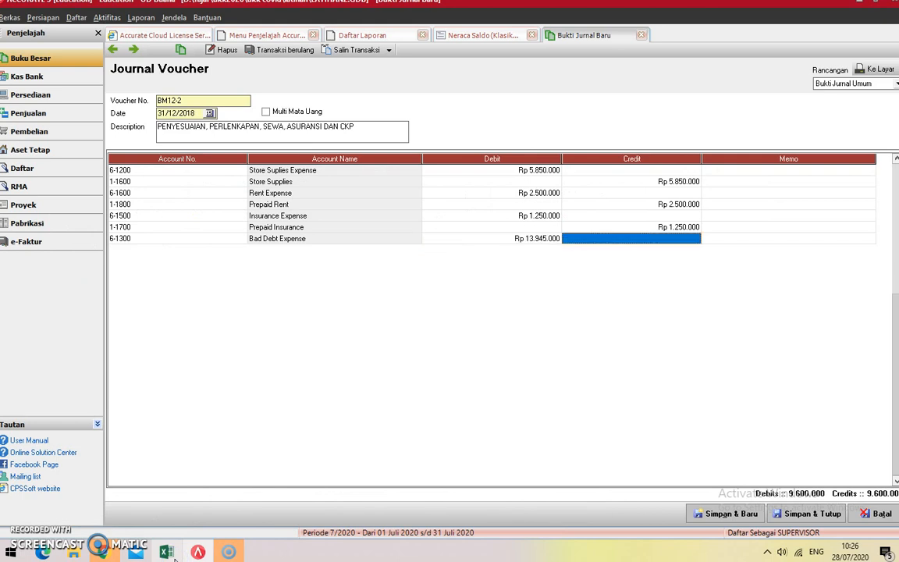
key(Tab)
key(Tab)
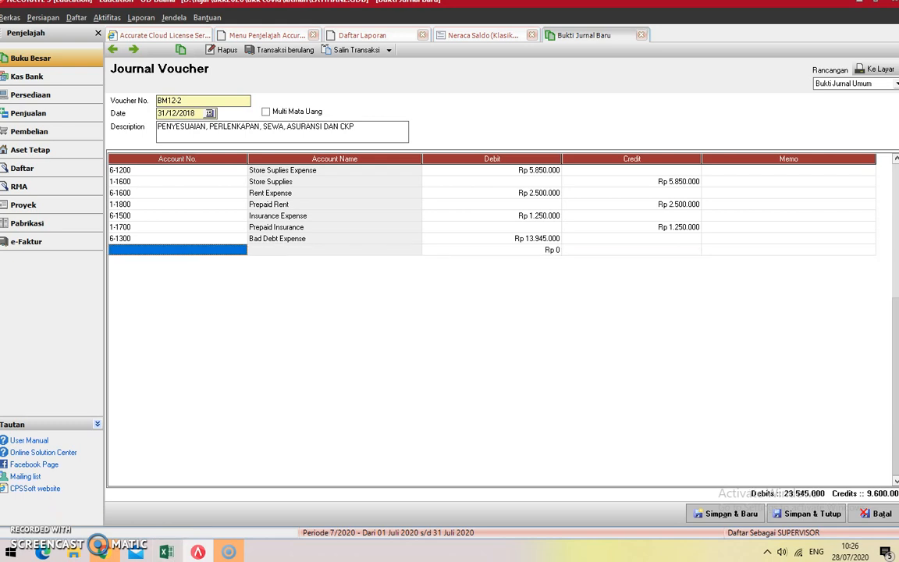
Step: Add account 1-1400 Allowance for Doubtful Debt as the balancing credit line, and save and close the voucher
click(238, 254)
click(241, 250)
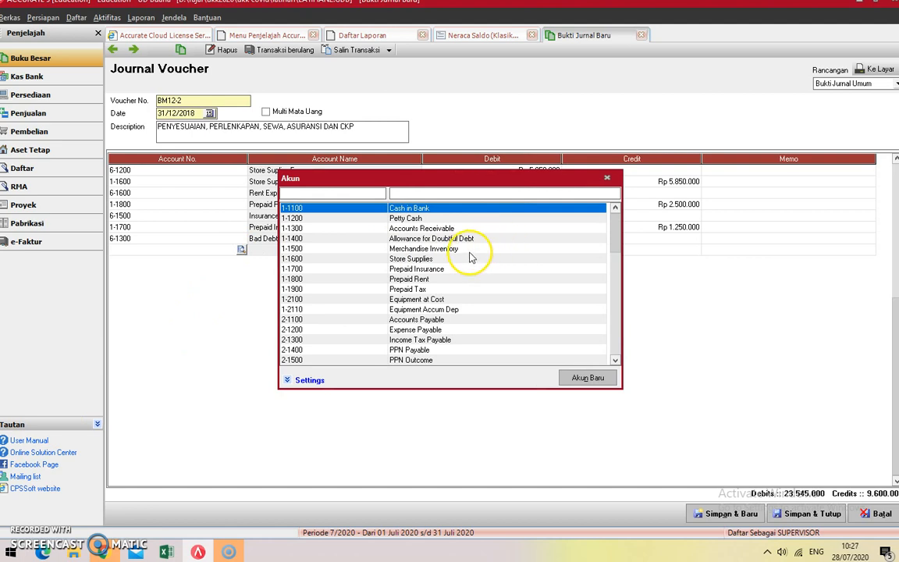
double_click(469, 240)
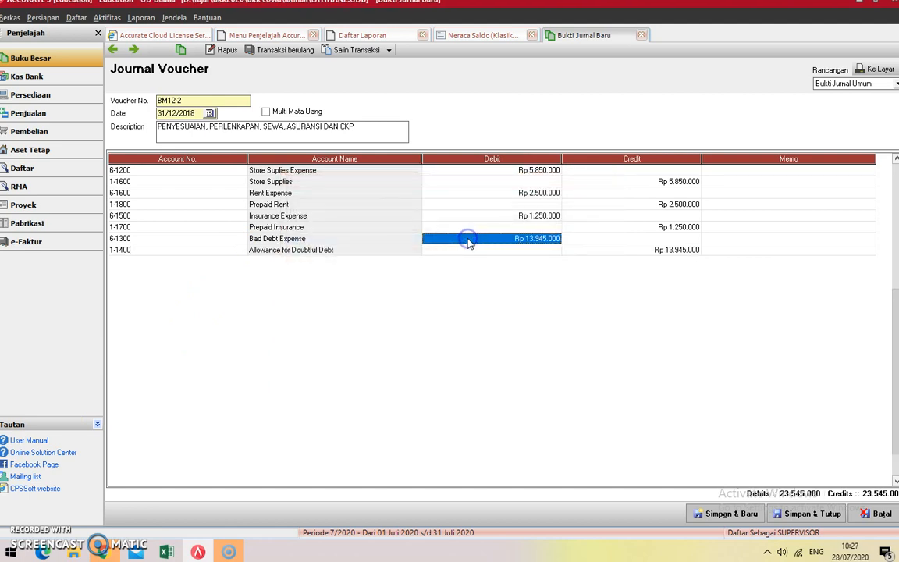
click(596, 251)
key(Tab)
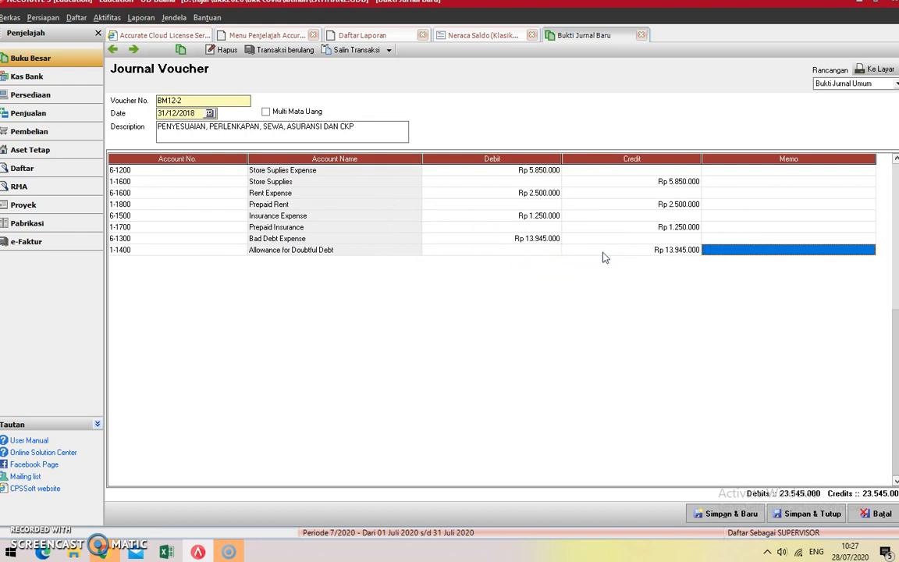
key(Tab)
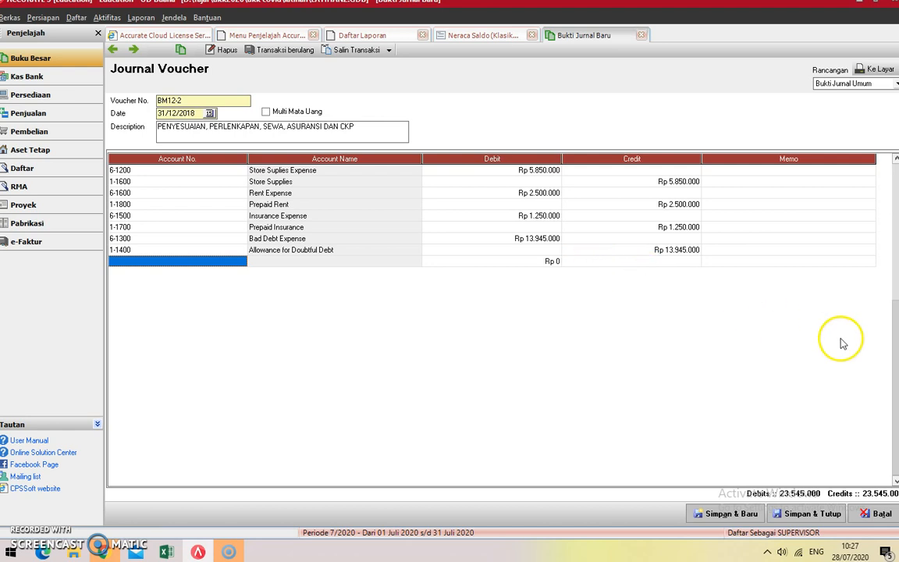
click(810, 513)
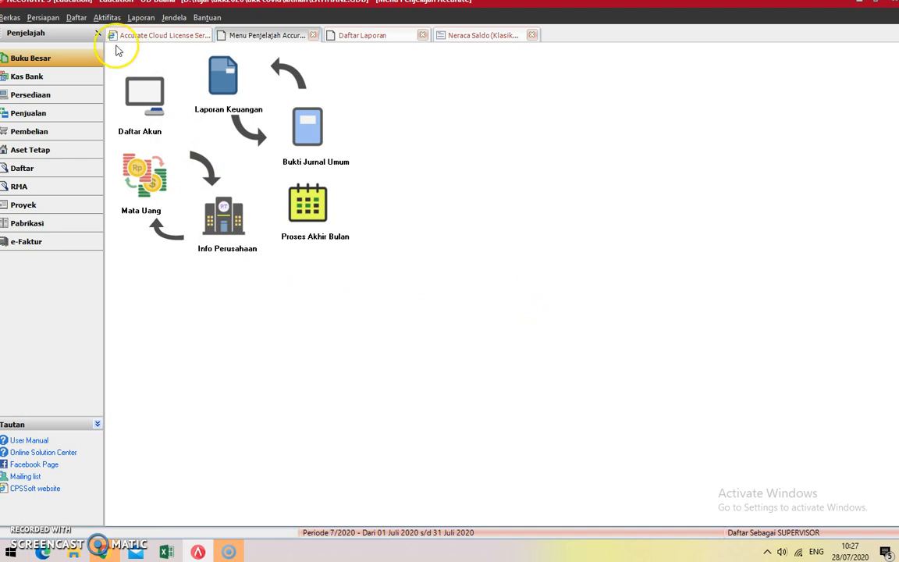
Step: Run the month-end process (Proses Akhir Bulan) for the period Desember 2018
click(108, 18)
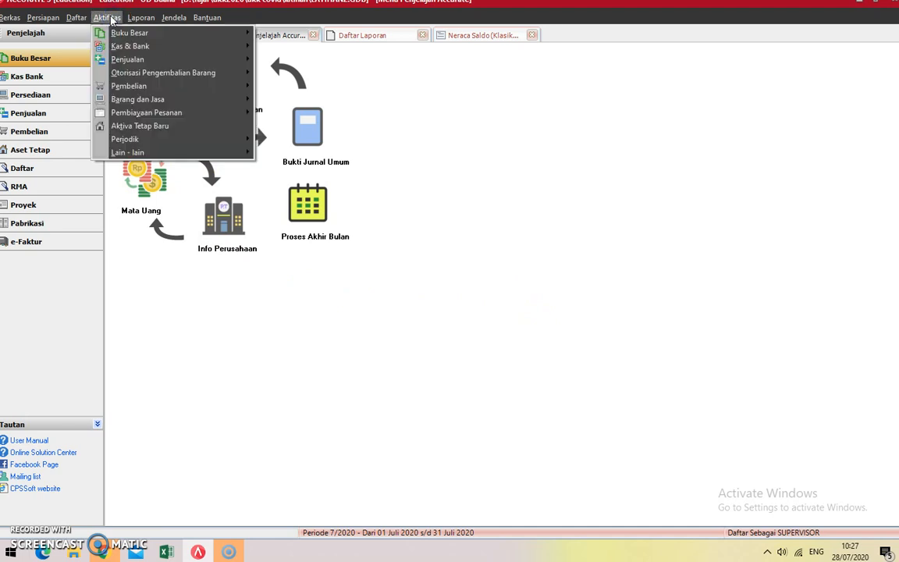
mouse_move(127, 139)
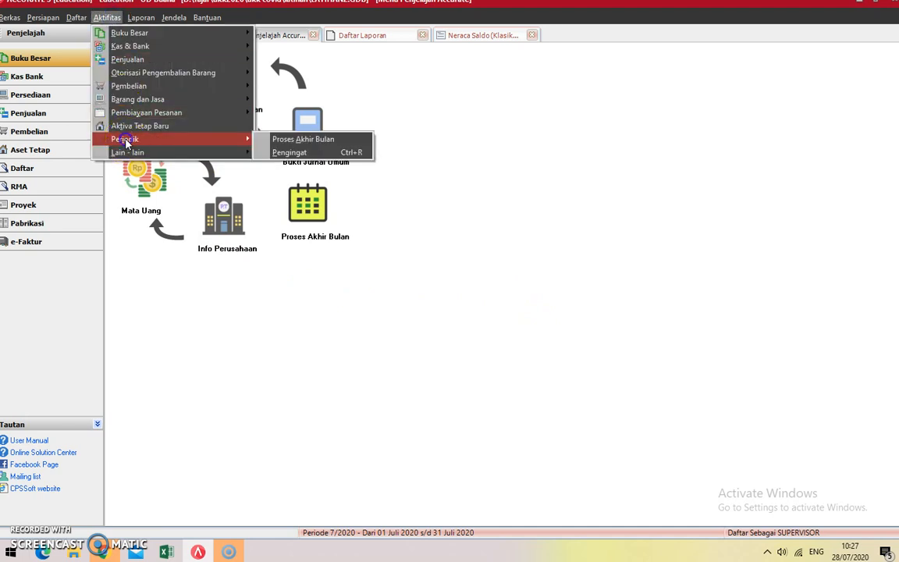
click(275, 141)
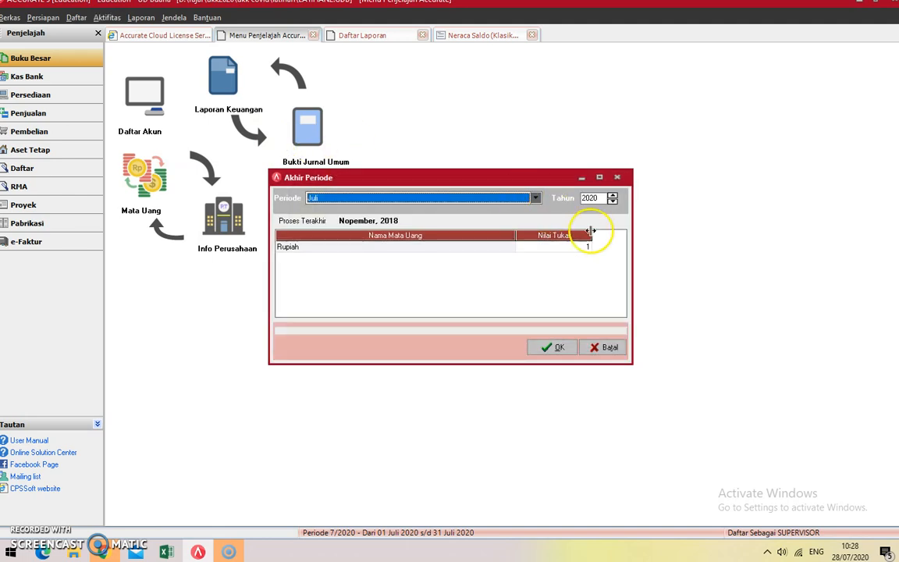
click(535, 198)
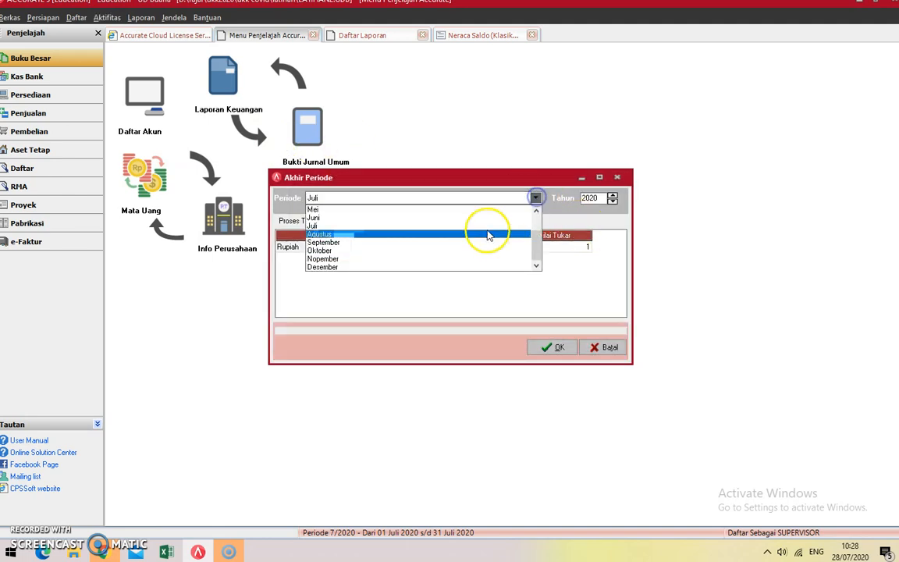
click(461, 266)
click(612, 201)
click(612, 201)
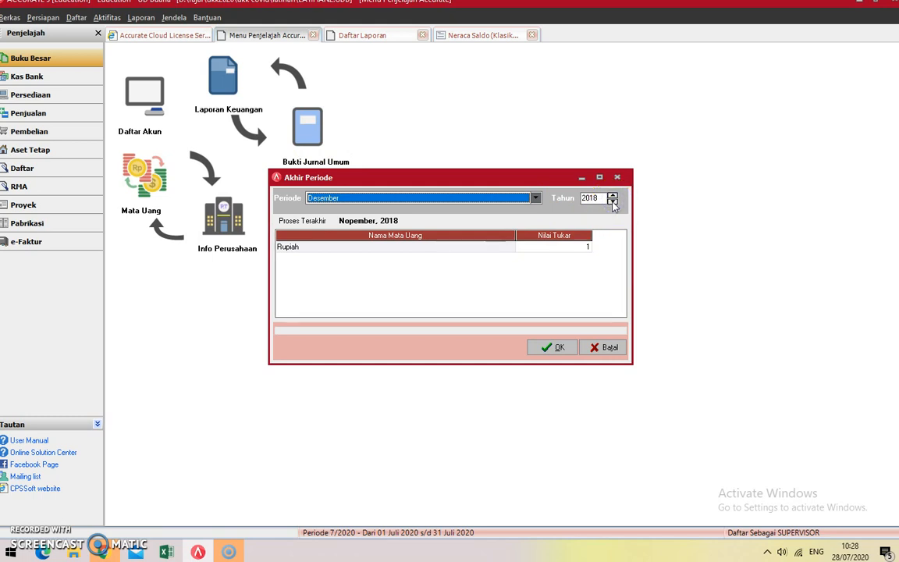
click(551, 346)
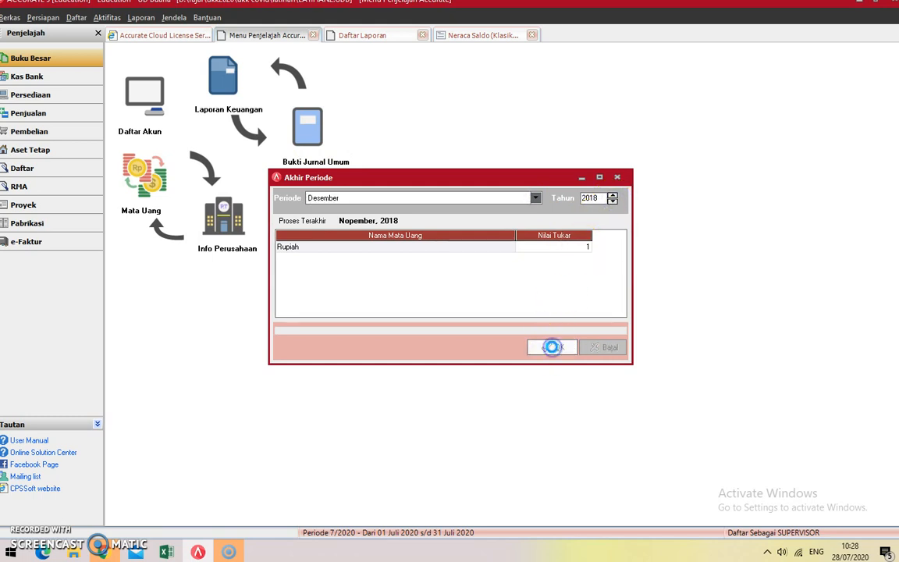
click(449, 304)
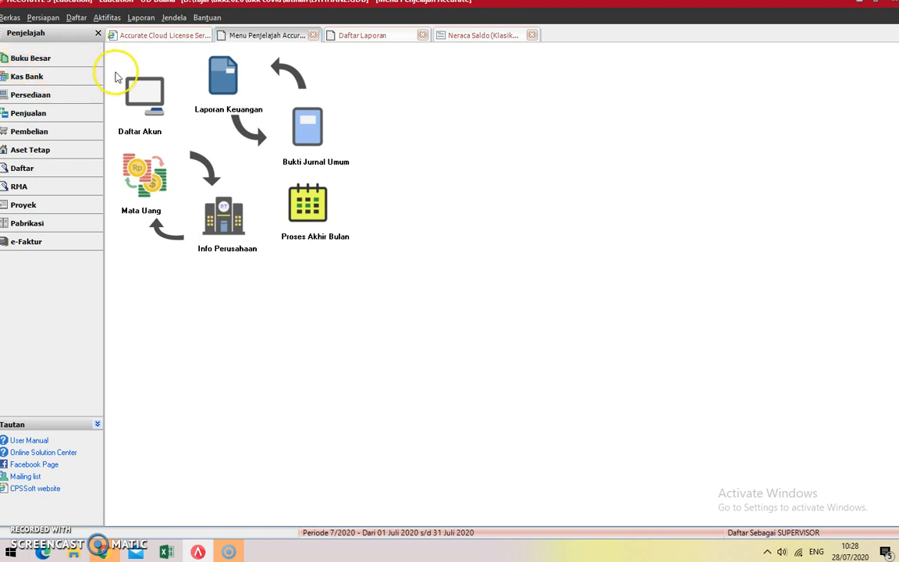
Step: Create a new general journal voucher with the voucher number BM12-3
click(300, 125)
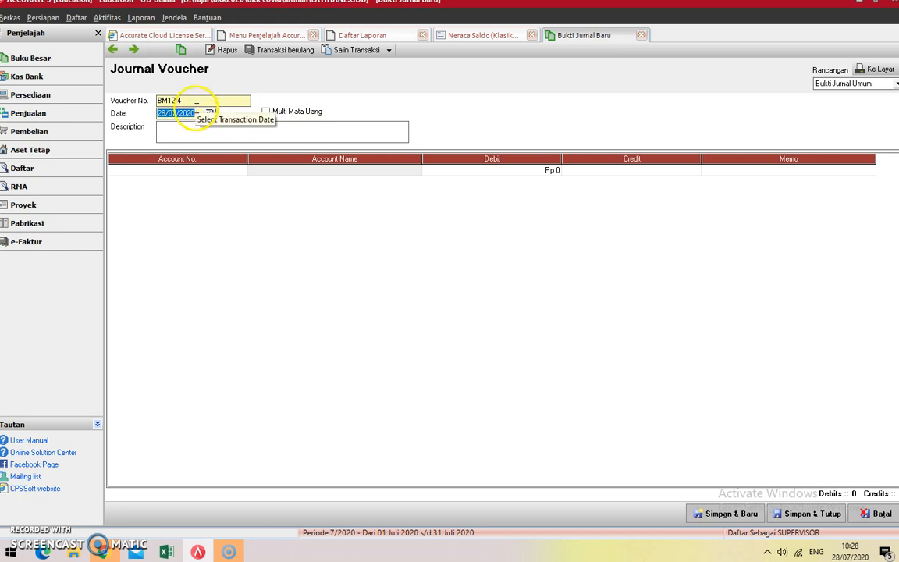
click(188, 99)
key(BackSpace)
text(3)
key(Tab)
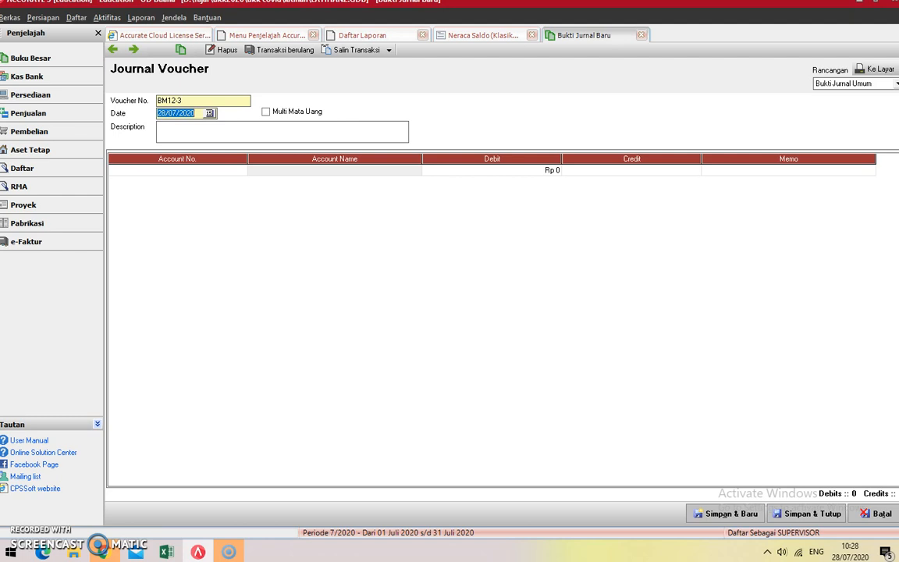
Step: Date the voucher 31/12/2018 and describe it as "gaji dan listrik yg blm dibayar"
text(31/12/18)
key(Tab)
key(Tab)
text(gaji dan listrik yg blm )
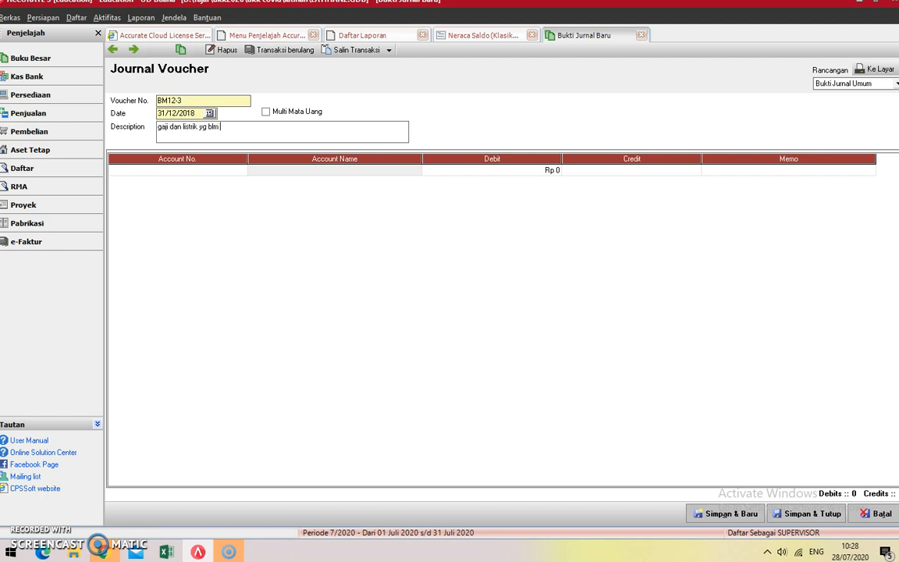
text(dibayar)
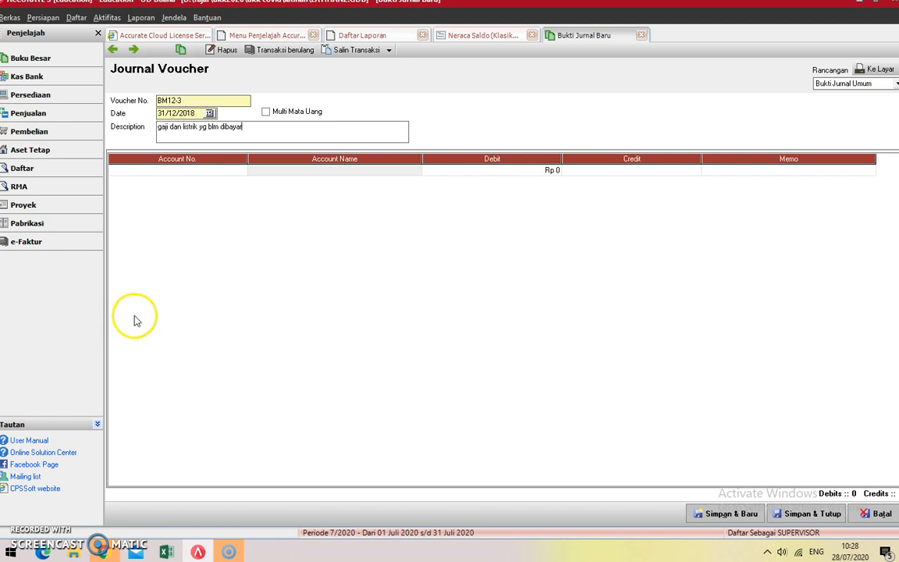
Step: Add account 6-1100 Telephon & Electricity Expense as the first journal line
click(227, 171)
click(242, 170)
click(398, 178)
click(399, 191)
text(el)
click(442, 211)
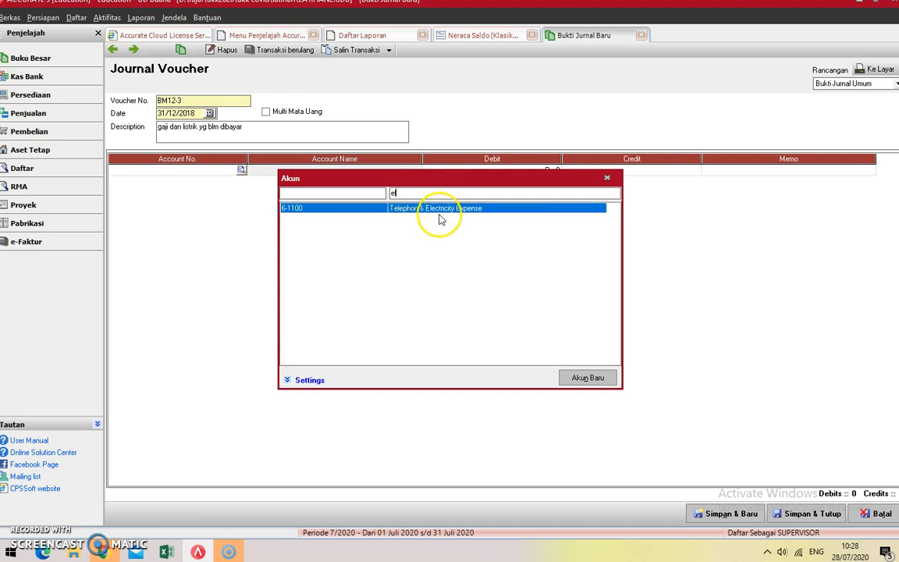
double_click(441, 210)
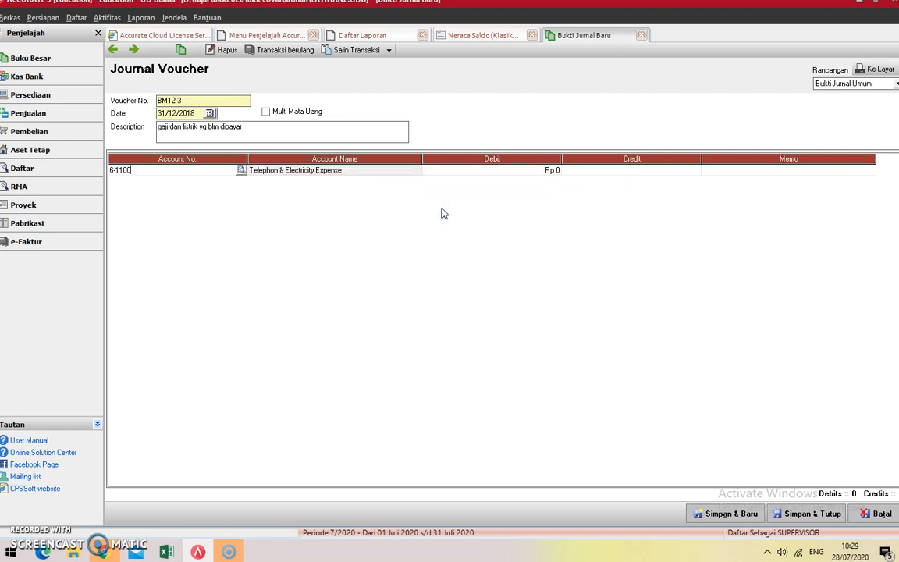
key(Tab)
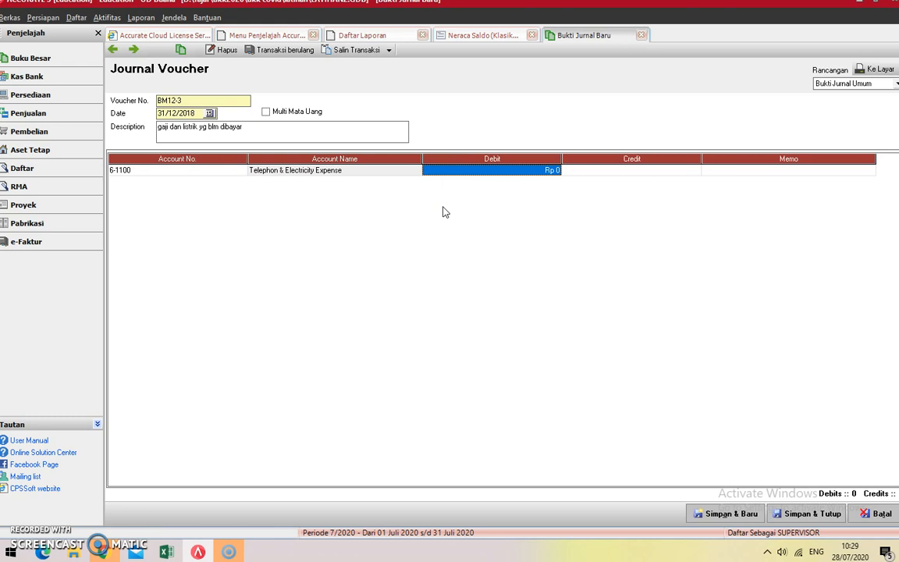
Step: Enter a debit of Rp 3.500.000 on the Telephon & Electricity Expense line
text(3500000)
key(Tab)
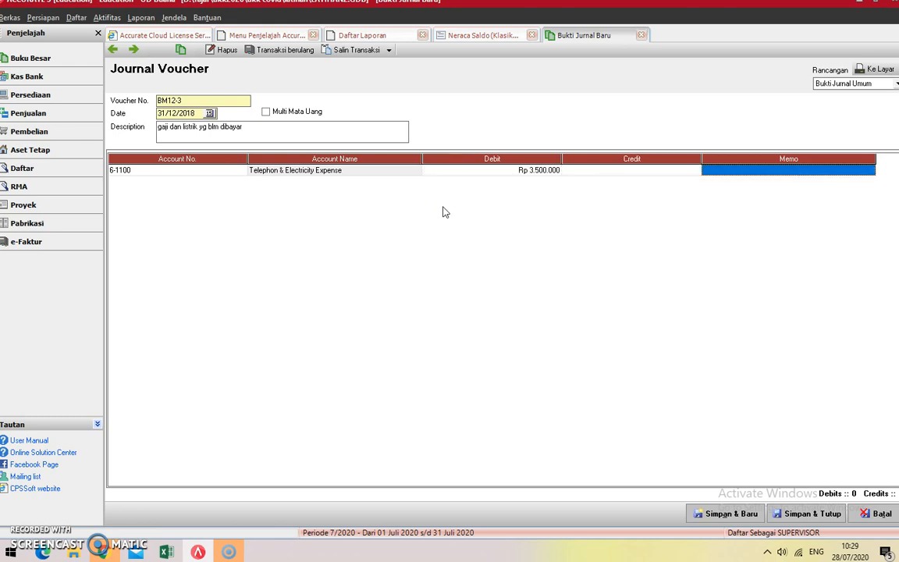
key(Tab)
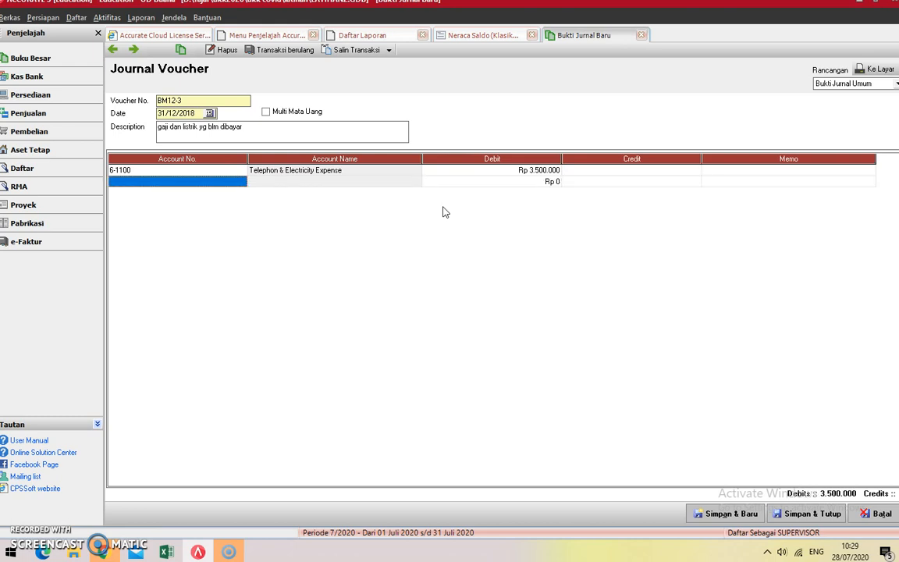
Step: Add account 2-1200 Expense Payable as the second journal line
click(244, 186)
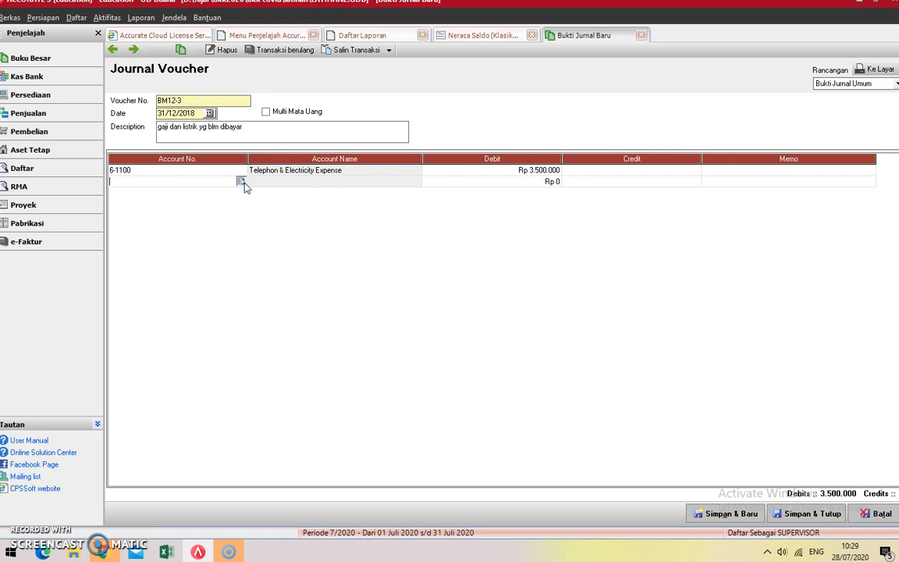
click(242, 183)
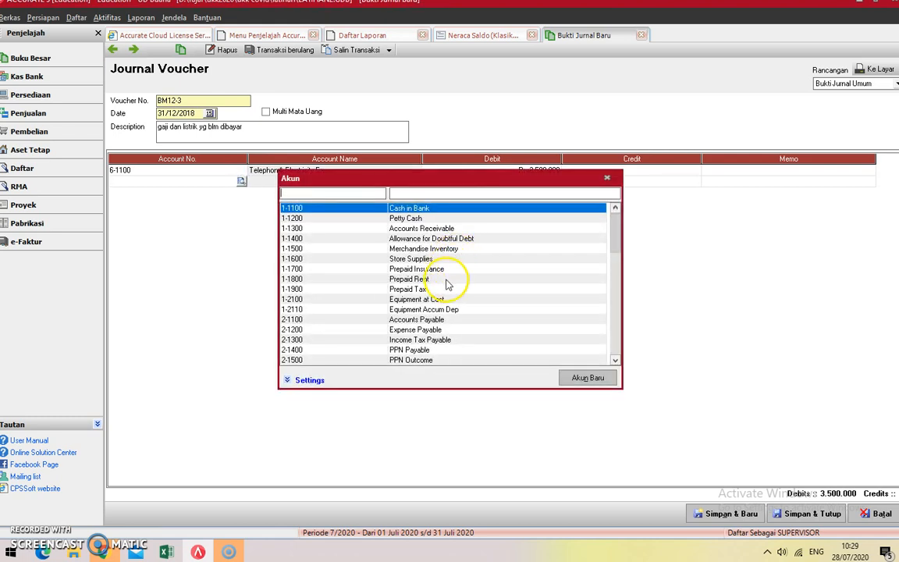
double_click(439, 330)
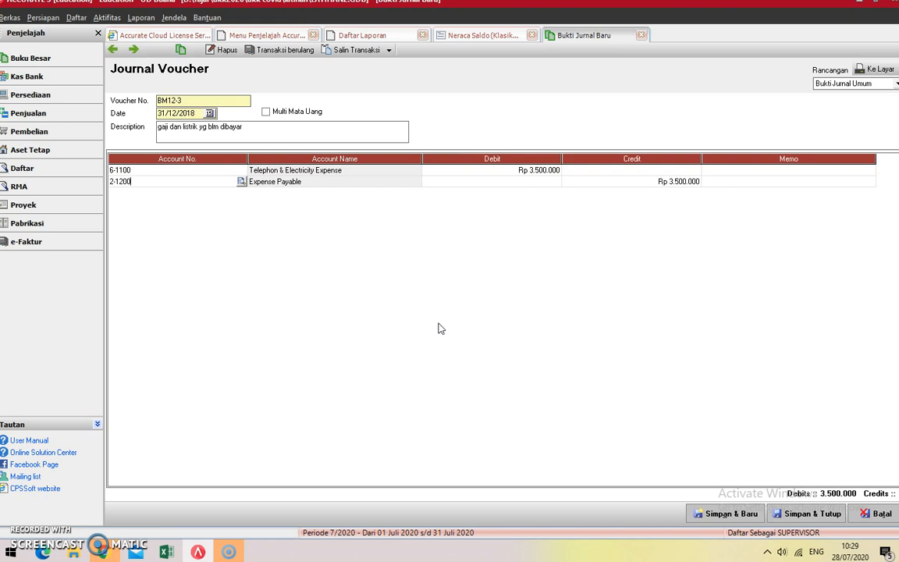
key(Tab)
key(Tab)
key(Tab)
key(Tab)
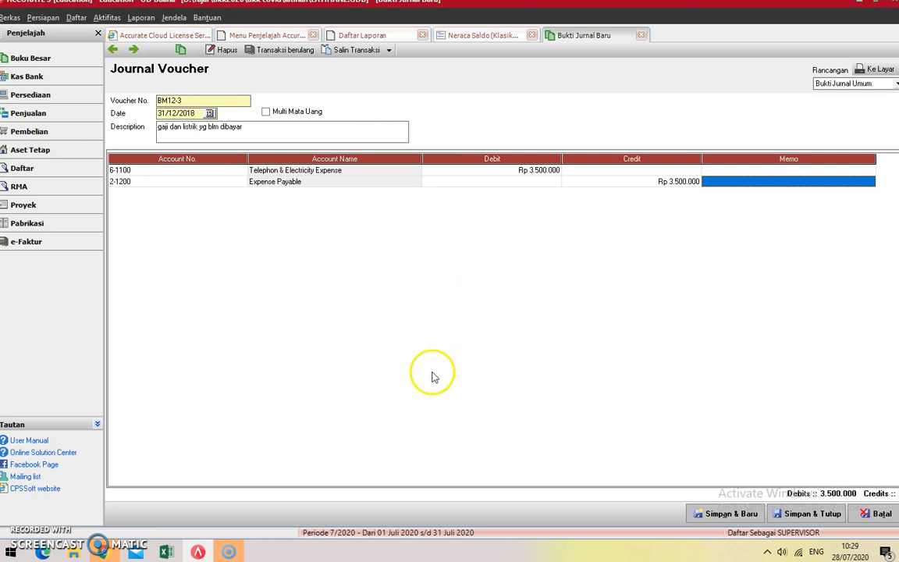
Step: Set the debit of the Telephon & Electricity Expense line to Rp 2.200.000
click(548, 172)
click(549, 173)
text(2.20)
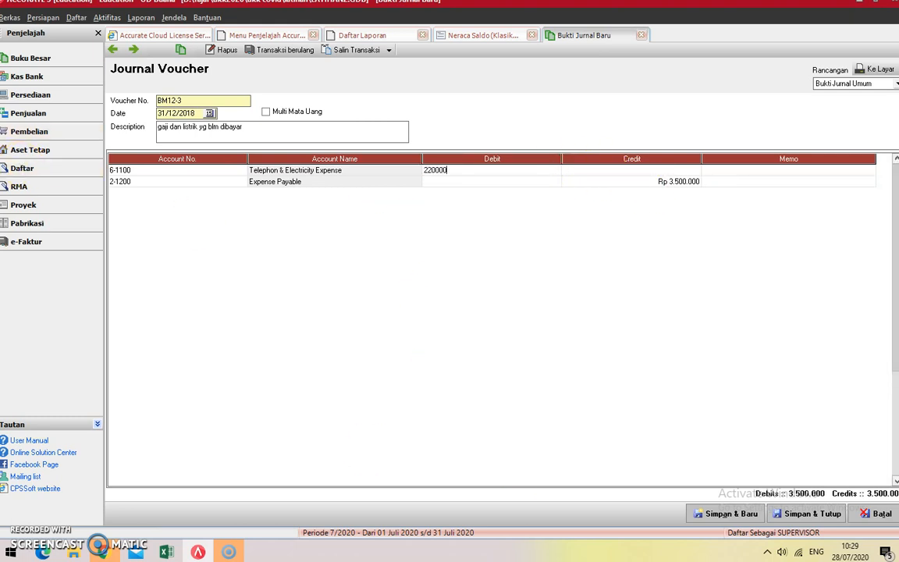
text(0.00)
key(Tab)
Step: Set the credit of the Expense Payable line to Rp 2.200.000
click(686, 183)
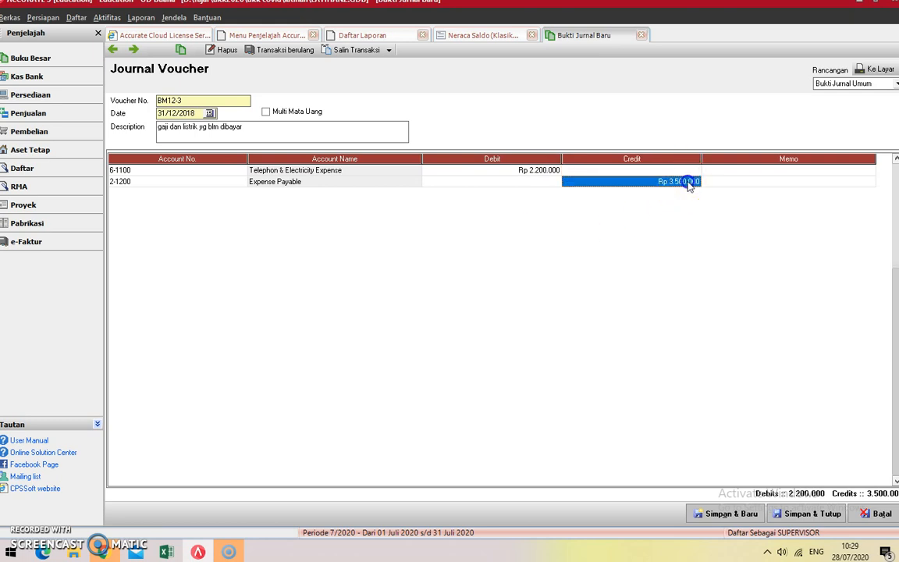
text(2.2)
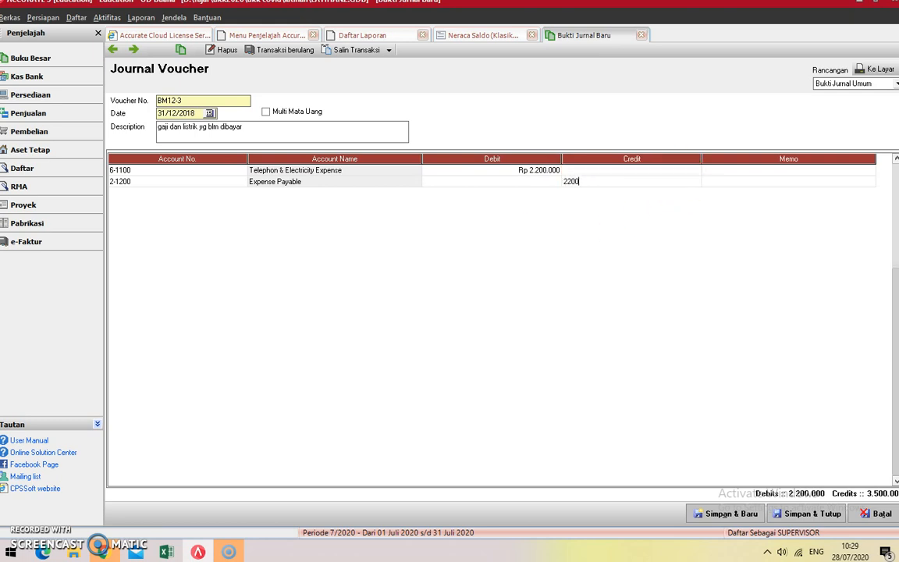
text(00.000)
key(Tab)
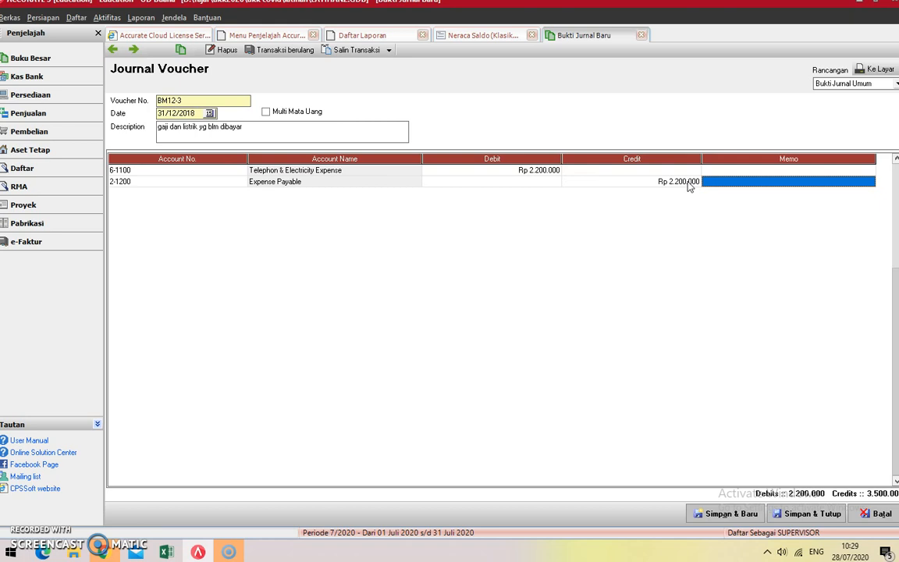
key(Tab)
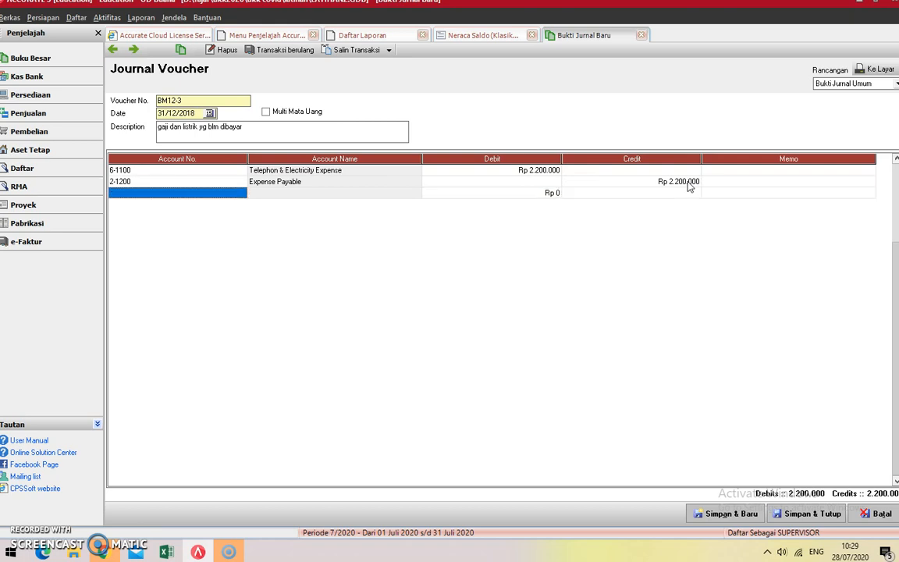
Step: Add account 6-1700 Wages & Salaries as the third journal line with a debit of Rp 3.500.000
click(241, 193)
click(242, 193)
click(412, 192)
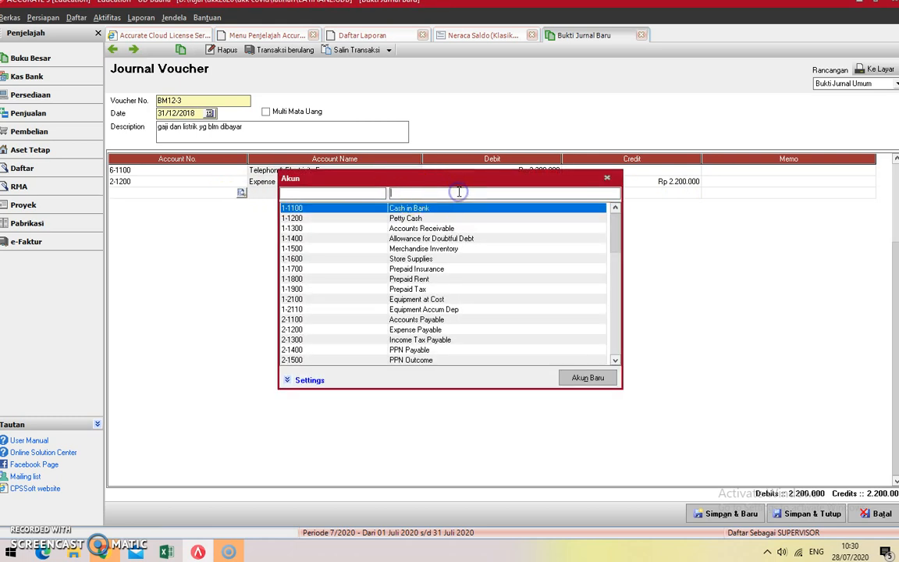
text(wa)
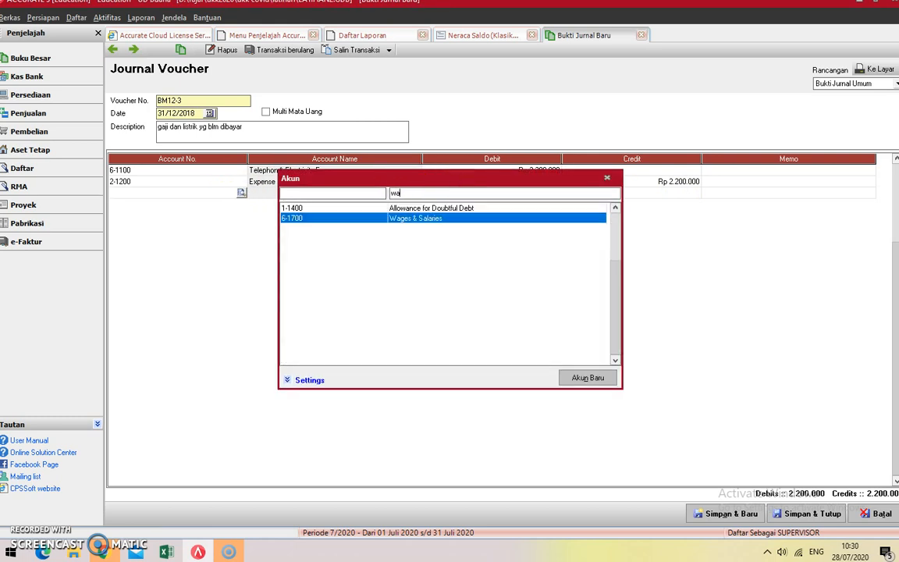
double_click(457, 219)
click(489, 193)
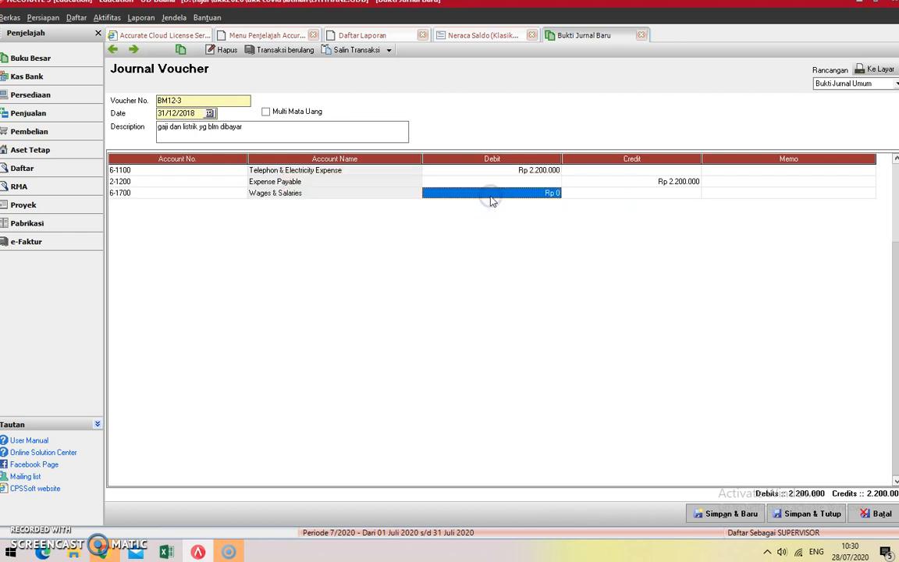
text(35000)
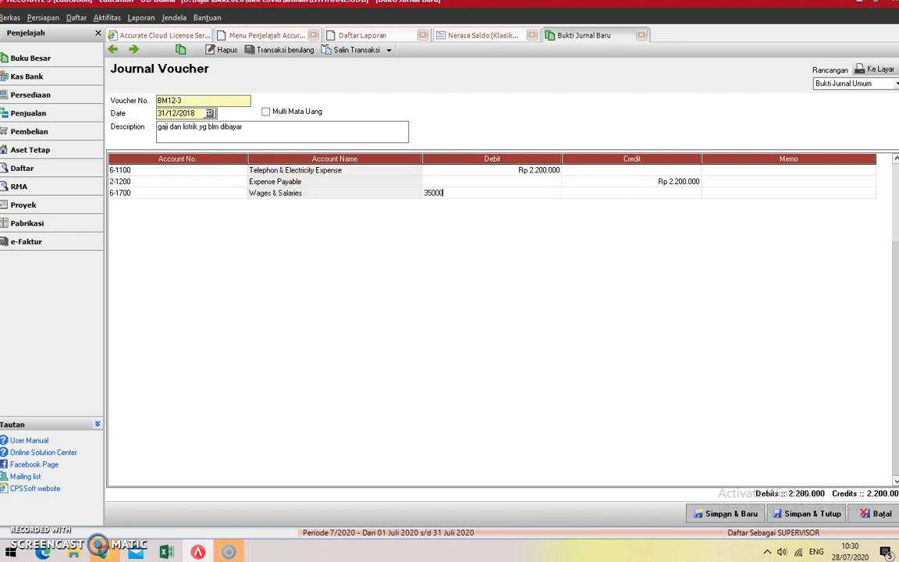
key(Tab)
key(Tab)
key(Tab)
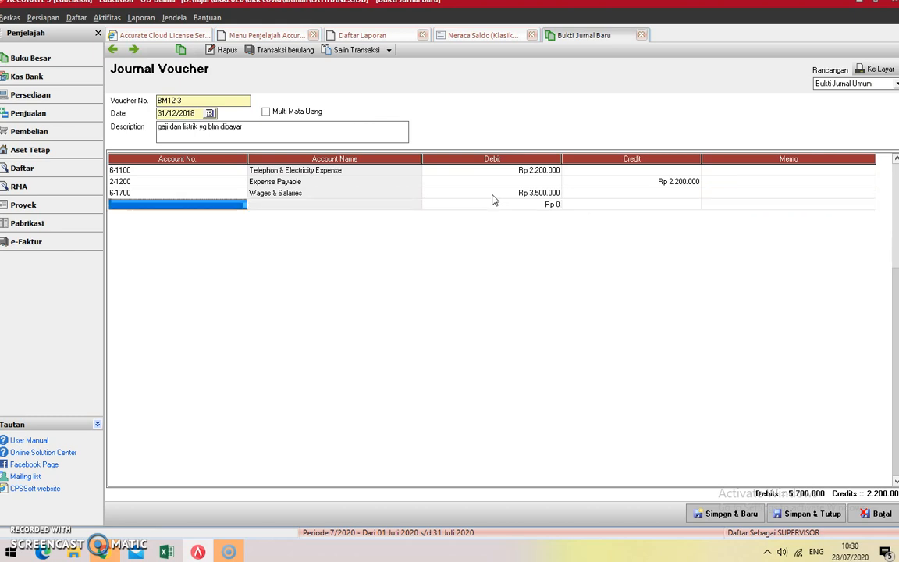
Step: Add account 2-1200 Expense Payable as the fourth journal line with a credit of Rp 3.500.000
click(241, 203)
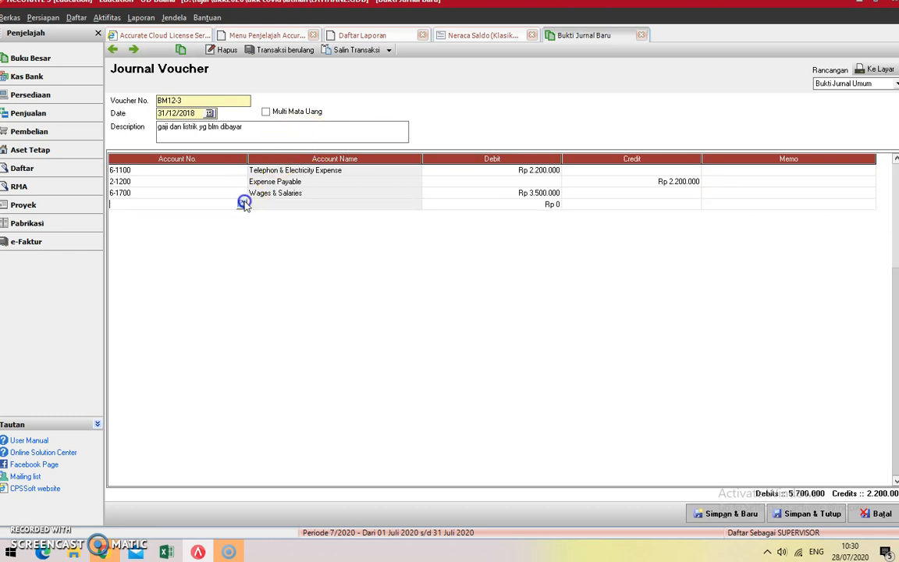
click(241, 203)
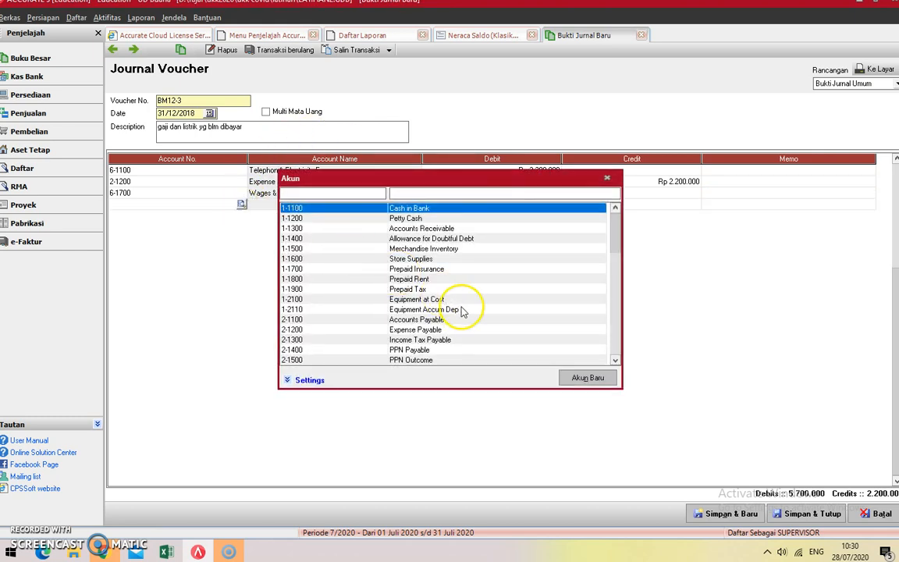
text(2)
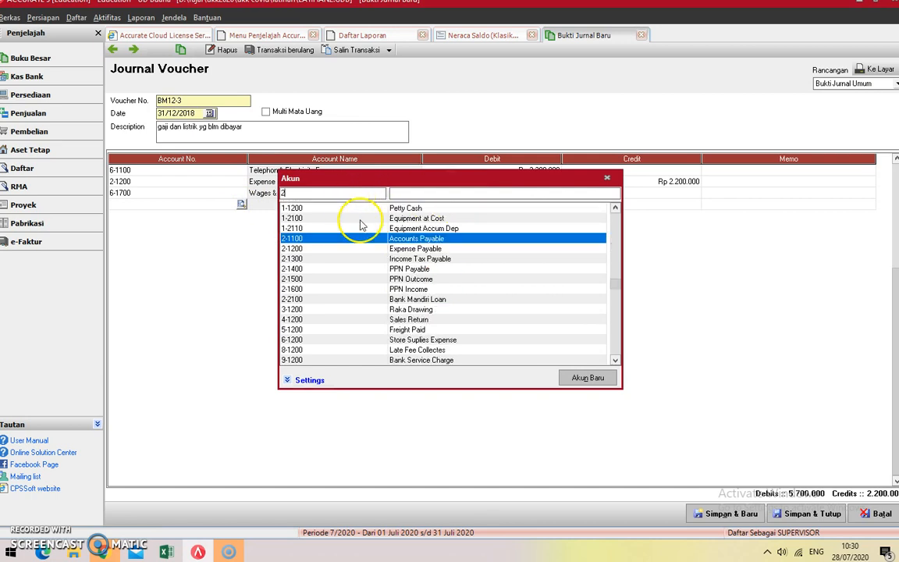
double_click(411, 248)
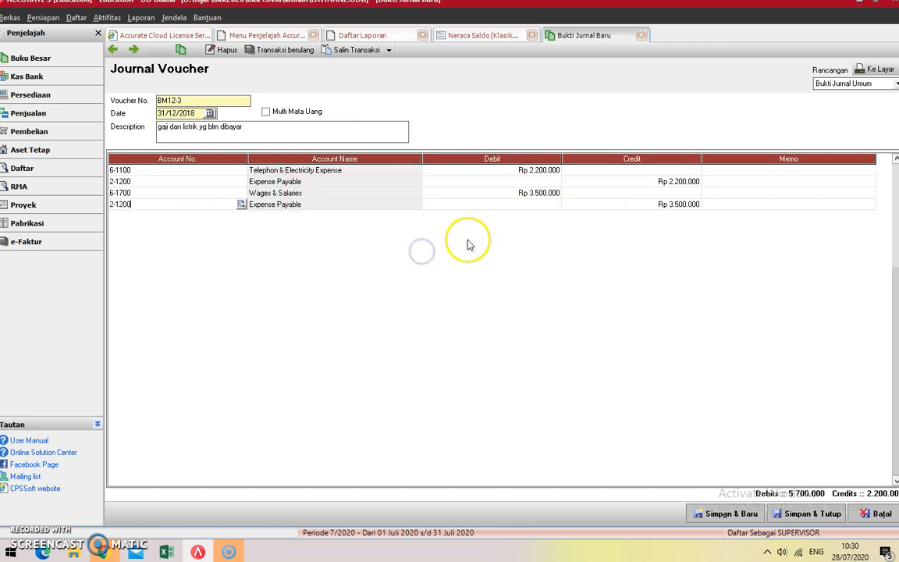
key(Tab)
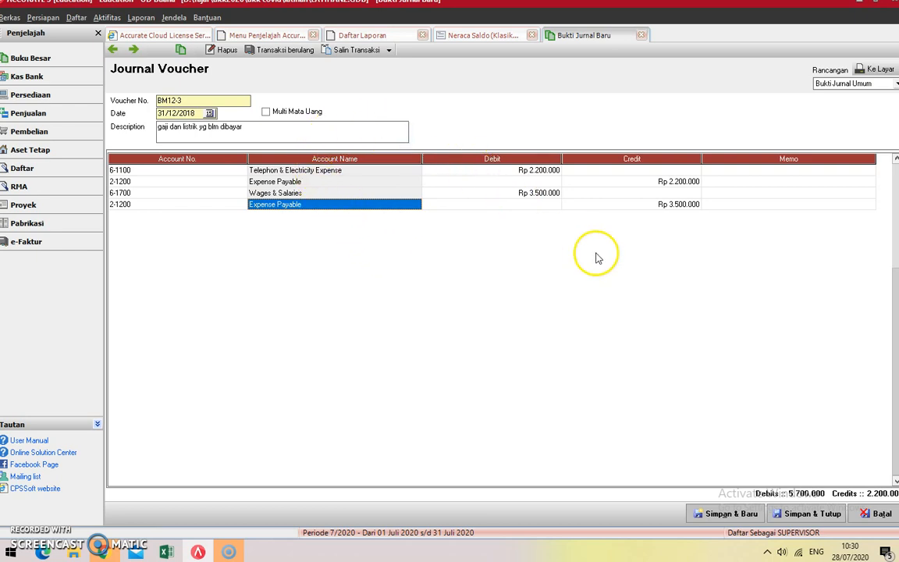
Step: Replace the duplicate voucher number with an unused one, and save and close the journal voucher
click(825, 514)
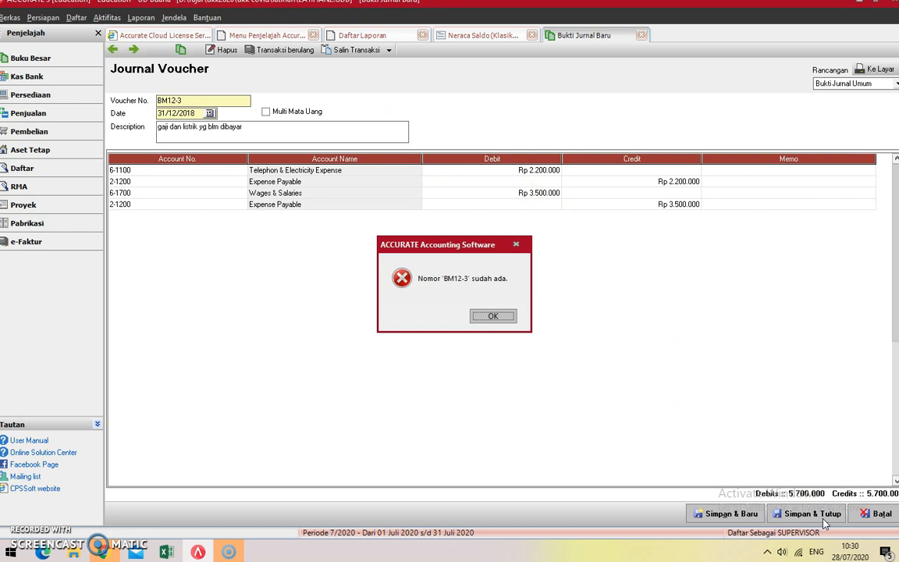
click(492, 315)
click(187, 99)
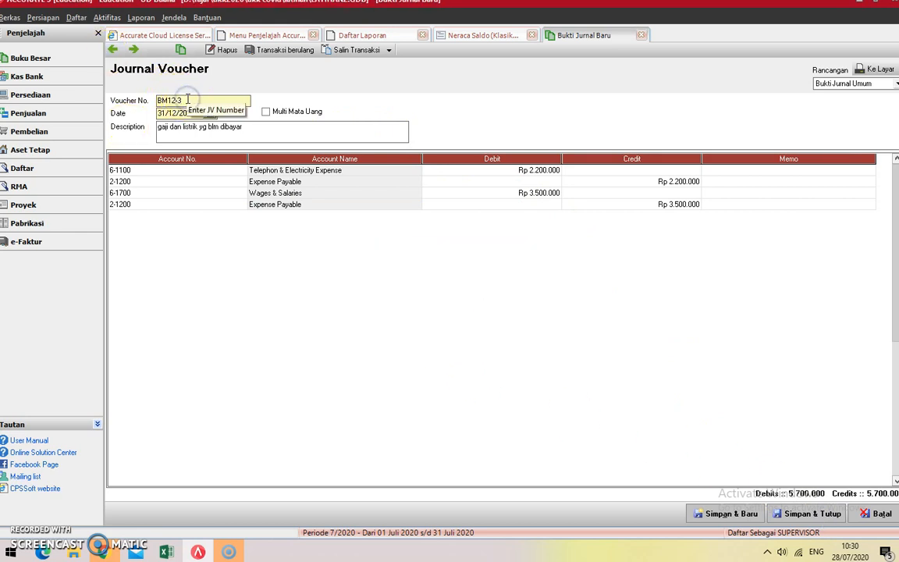
key(BackSpace)
text(3)
click(798, 512)
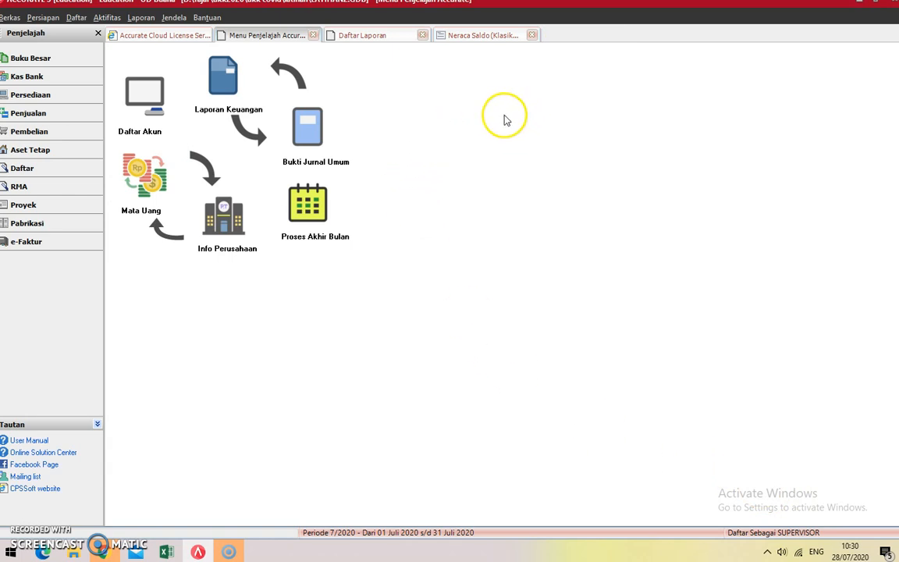
Step: Refresh the Neraca Saldo (Klasik) report for 31 Dec 2018 to include the posted adjustments
click(466, 38)
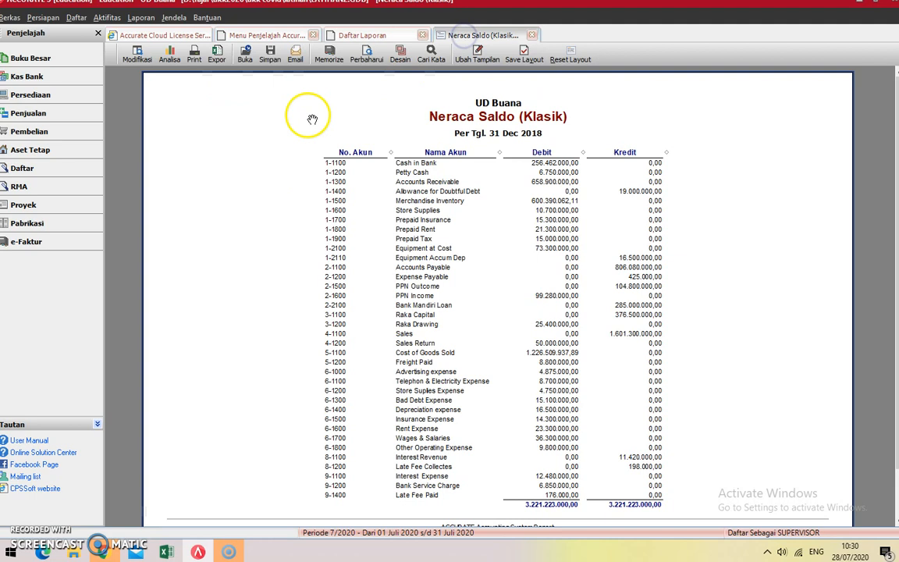
click(364, 55)
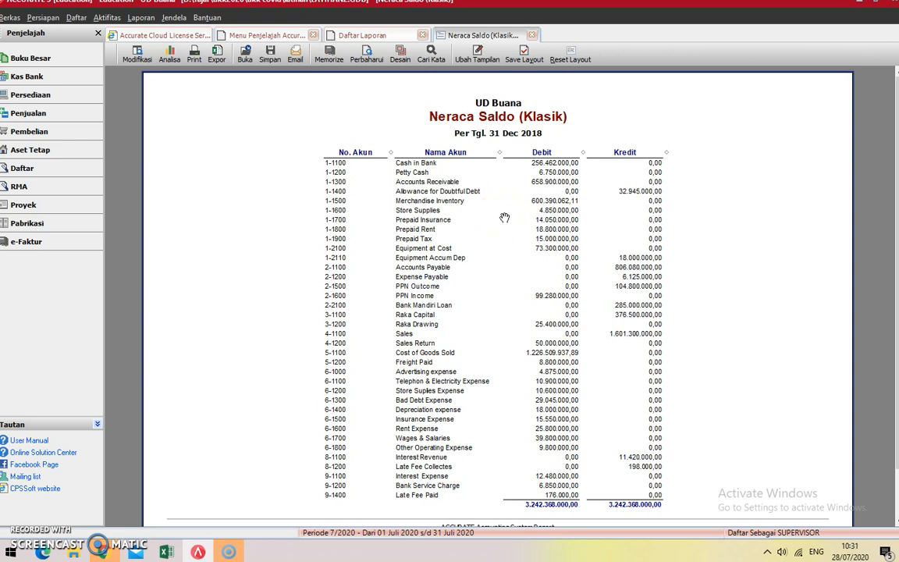
click(293, 273)
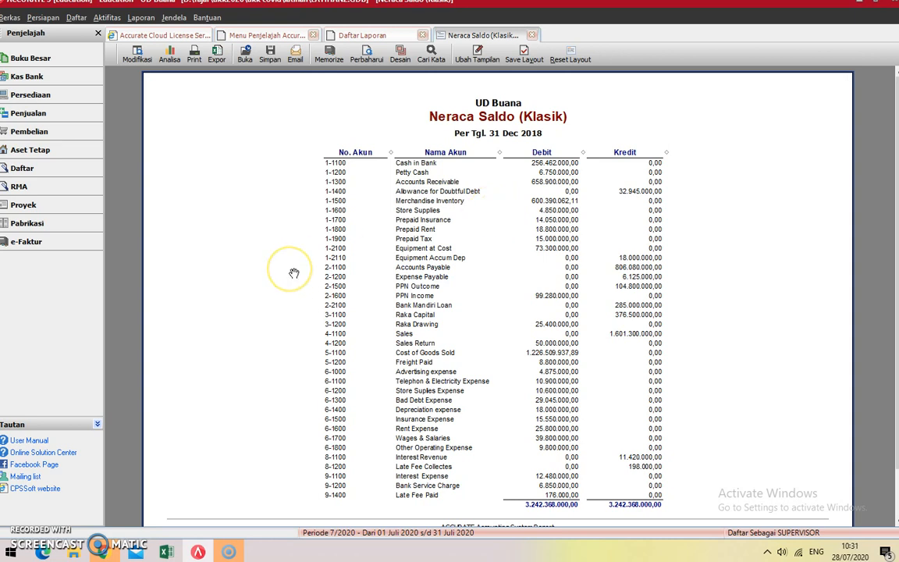